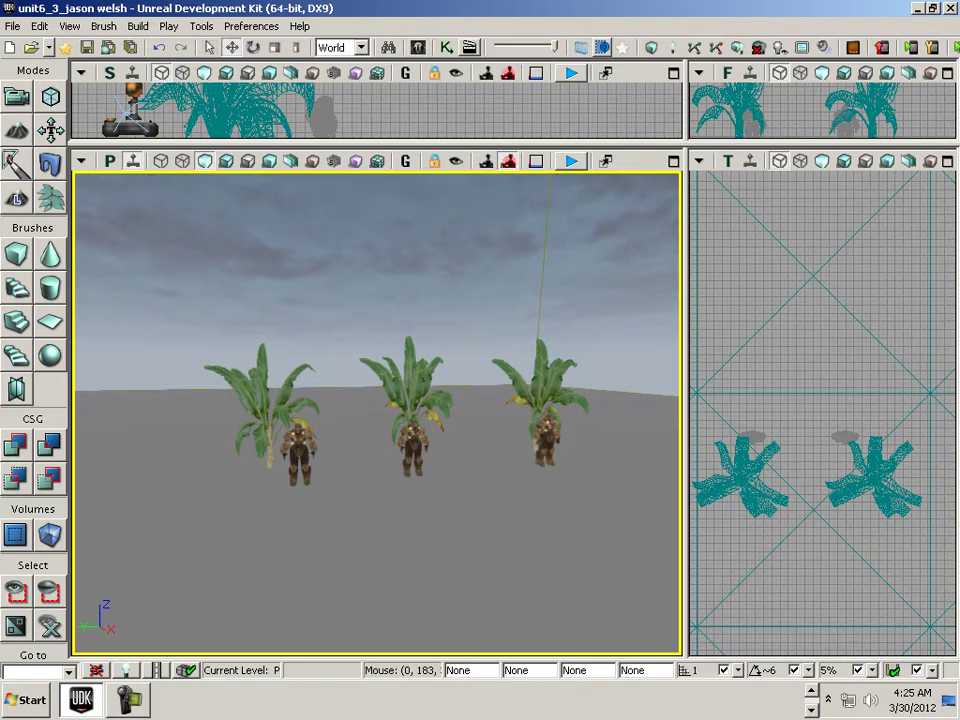
Step: Find the SpotLight class under Lights > SpotLights in the actor classes and select it
click(418, 47)
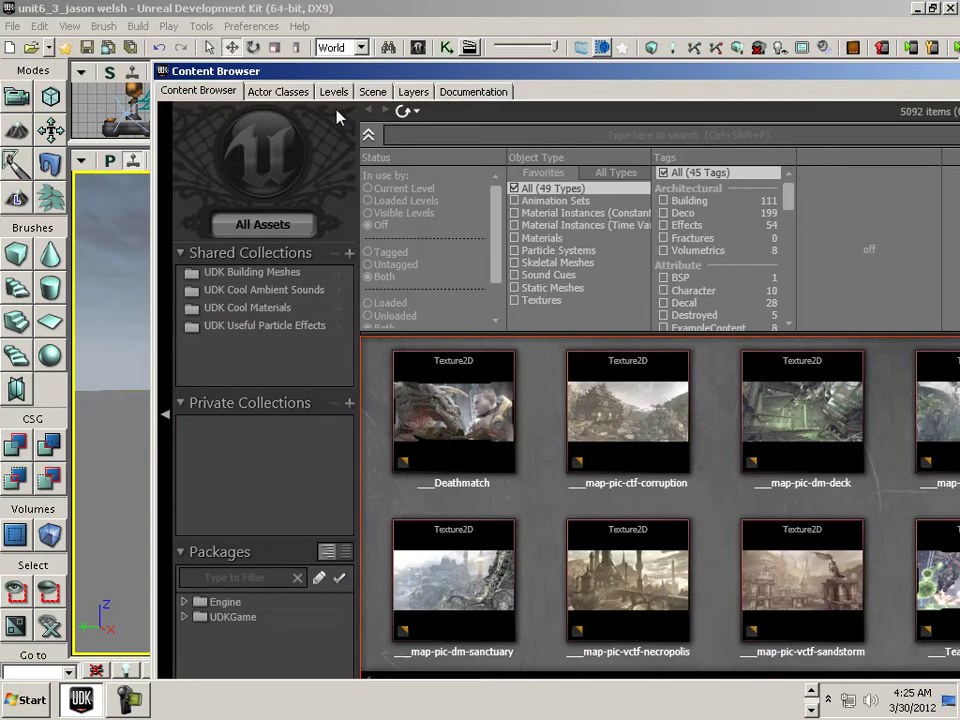
click(280, 92)
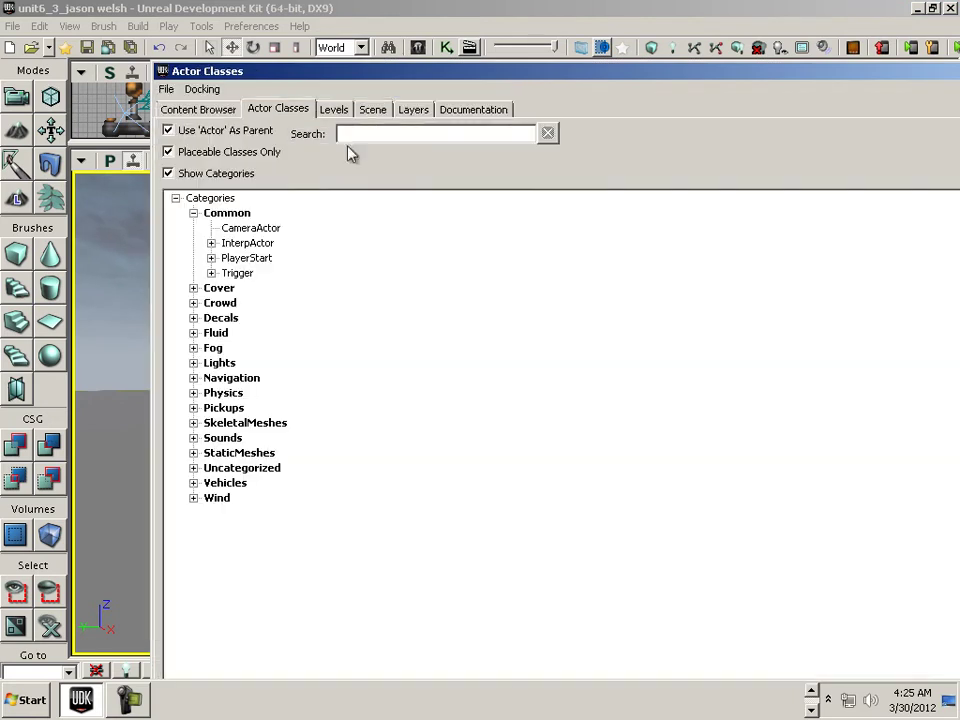
click(194, 363)
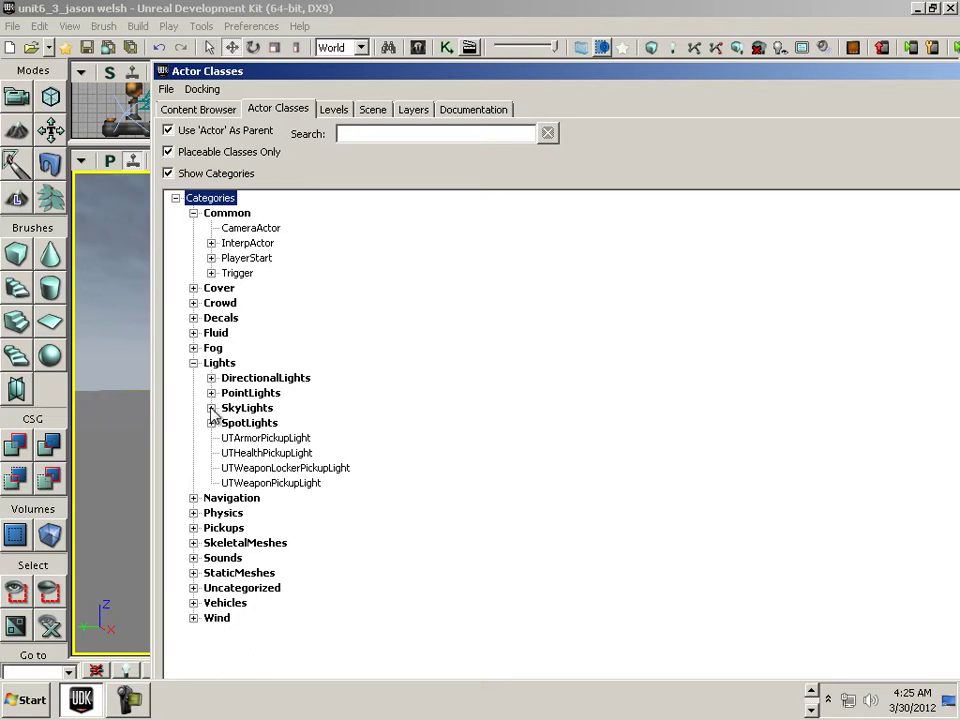
click(211, 423)
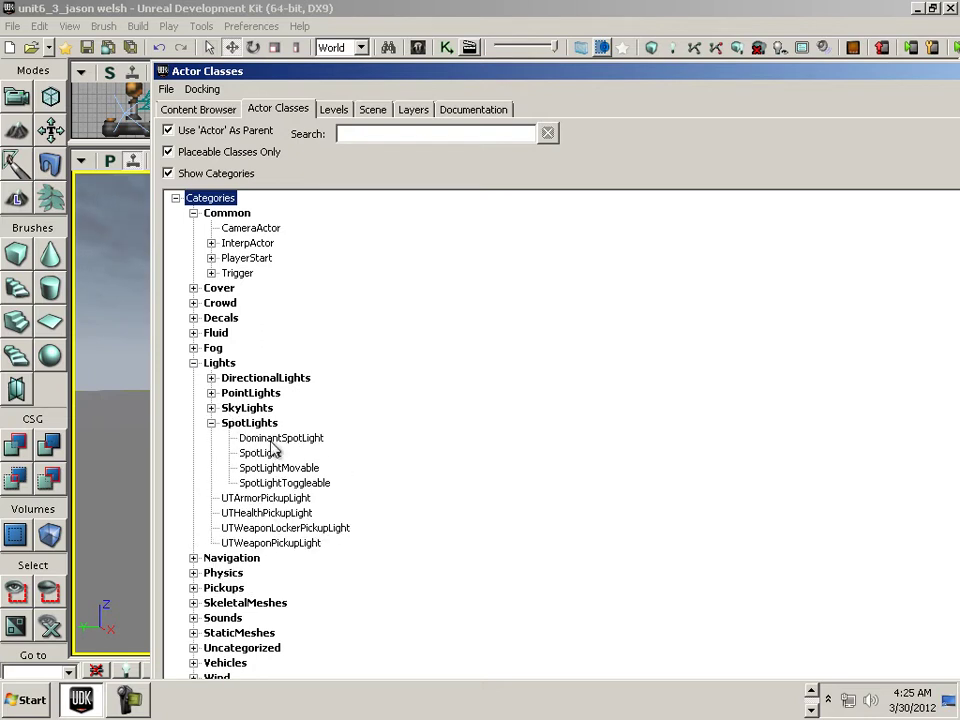
click(267, 439)
click(270, 453)
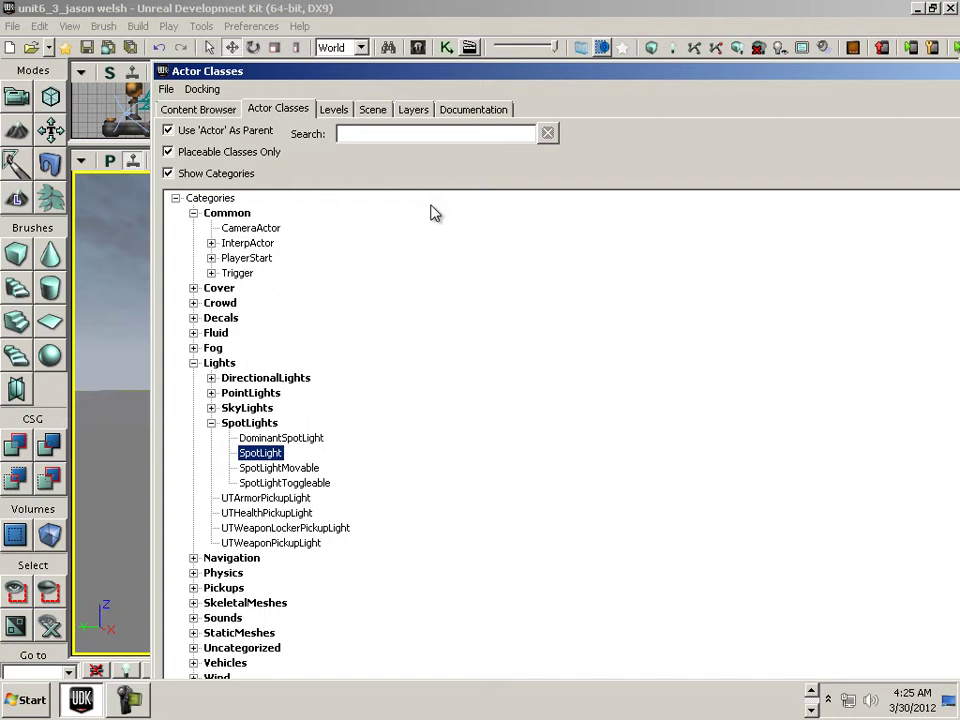
Step: Place a SpotLight on the ground in front of the first figure and raise it above the first palm
drag(340, 78, 581, 51)
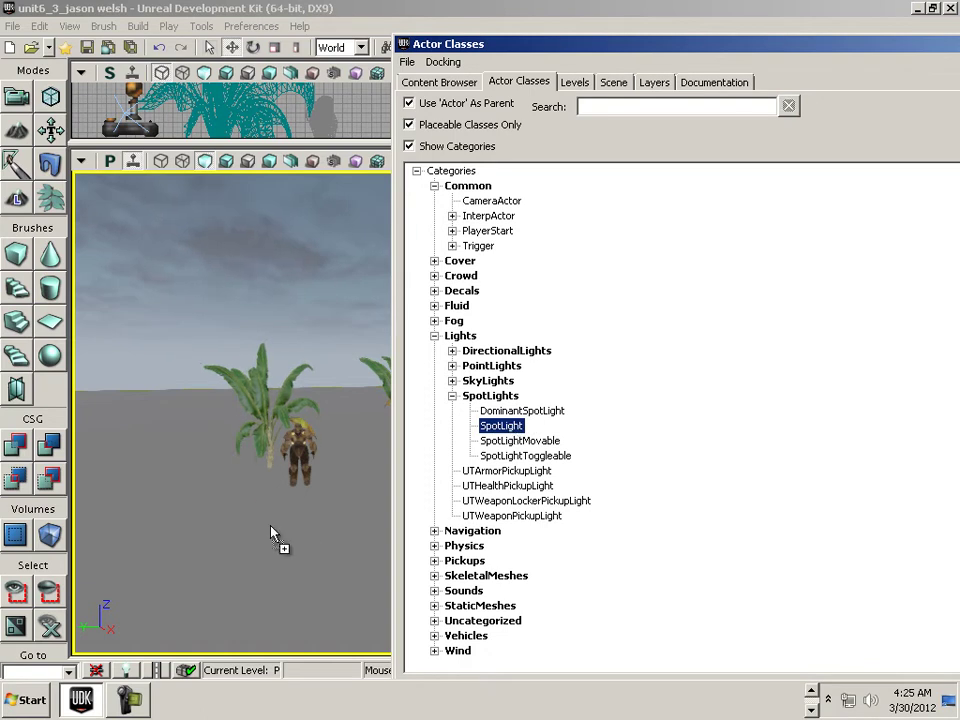
drag(297, 519, 296, 510)
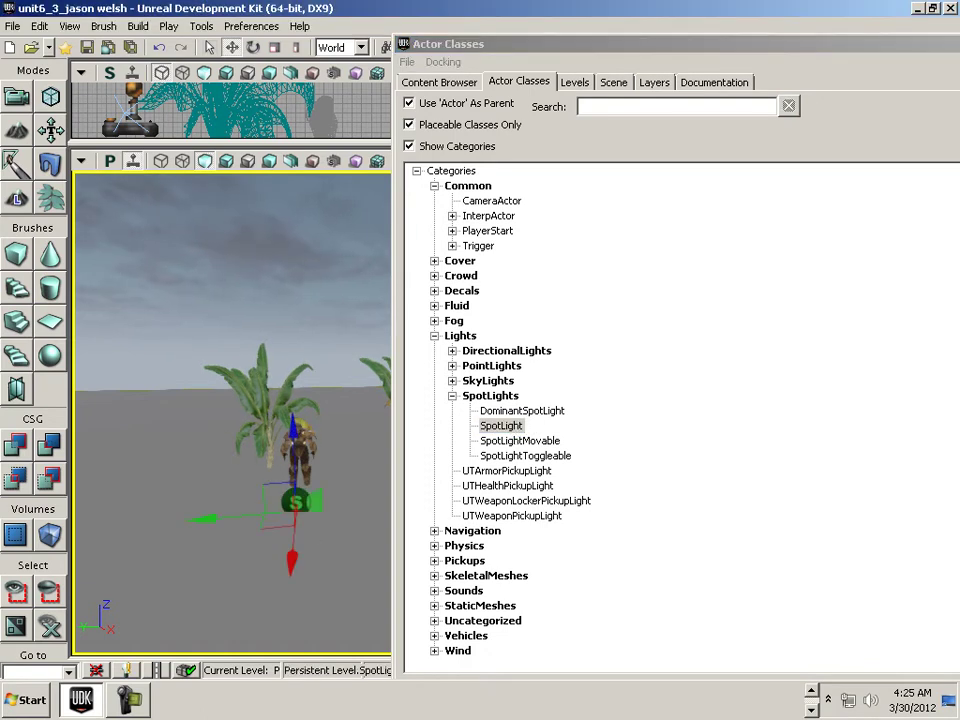
drag(292, 435, 285, 245)
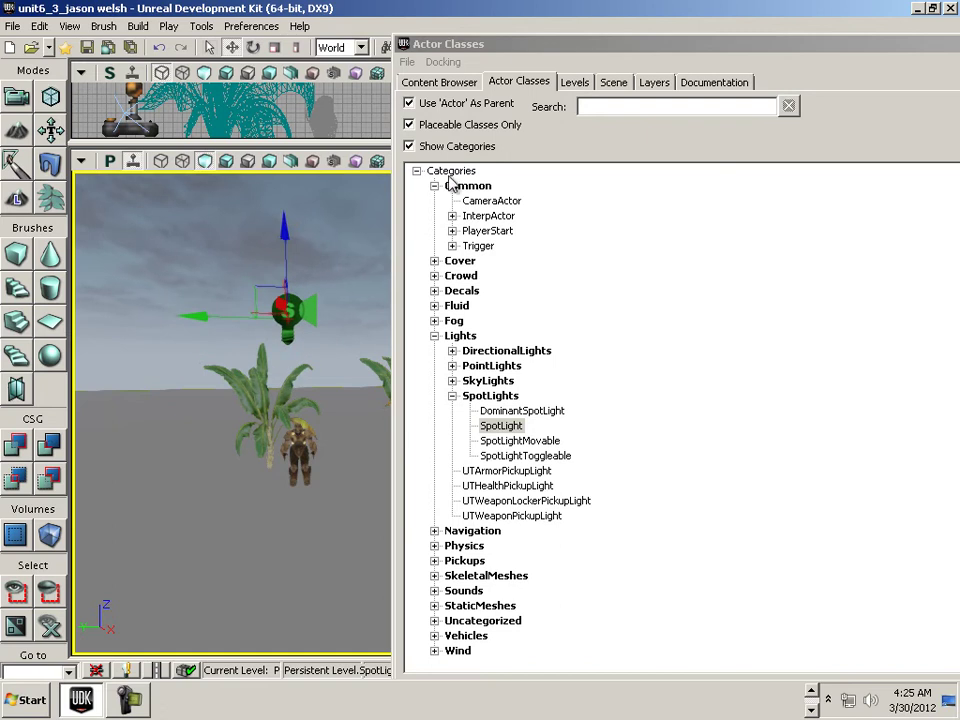
drag(491, 44, 959, 160)
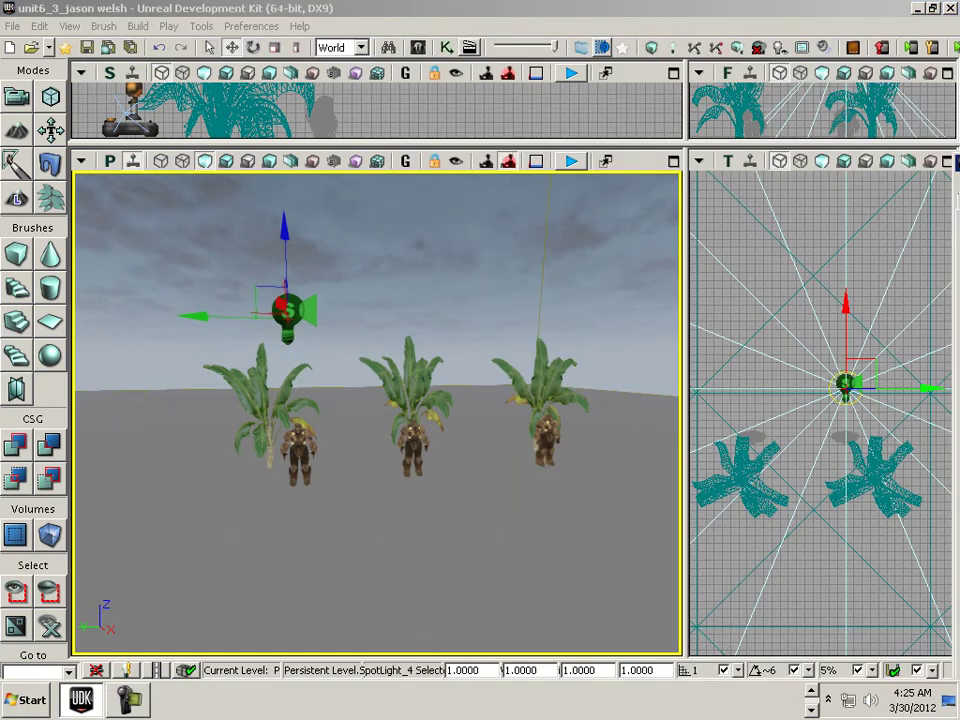
Step: Move the spotlight farther out in front of the first figure and lower it slightly, keeping it in line with the figure
drag(312, 145, 320, 462)
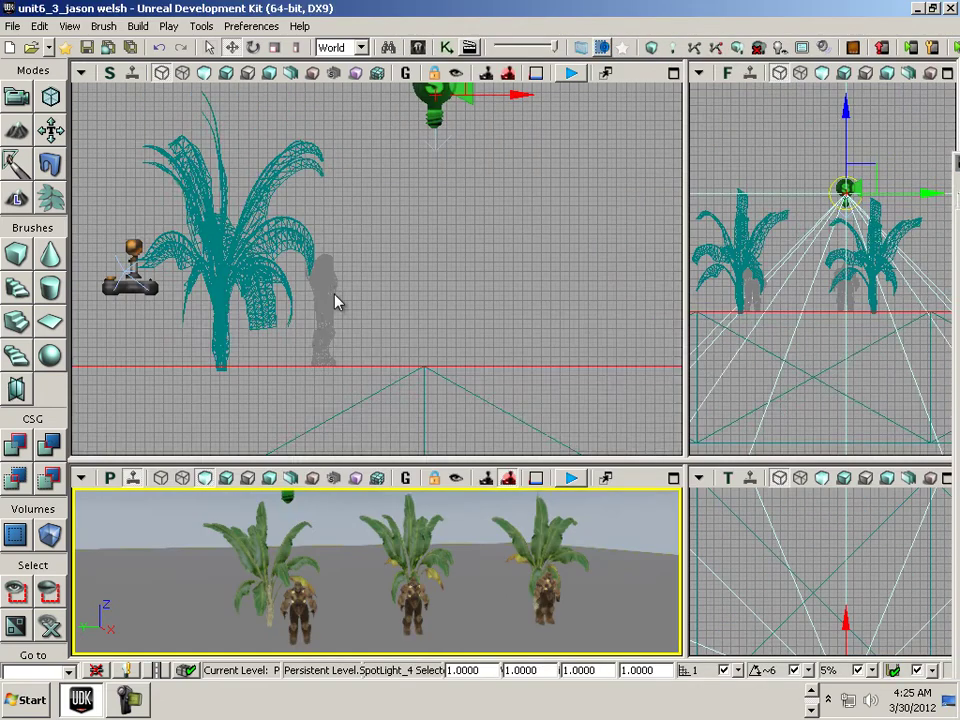
drag(334, 310, 271, 412)
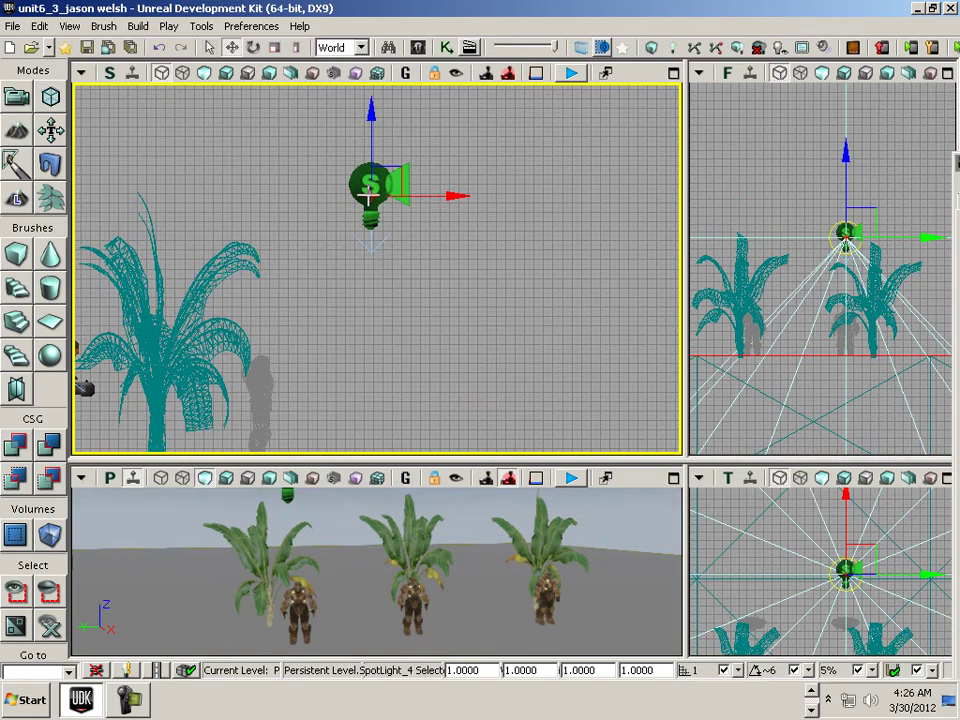
drag(368, 195, 395, 188)
drag(488, 190, 636, 190)
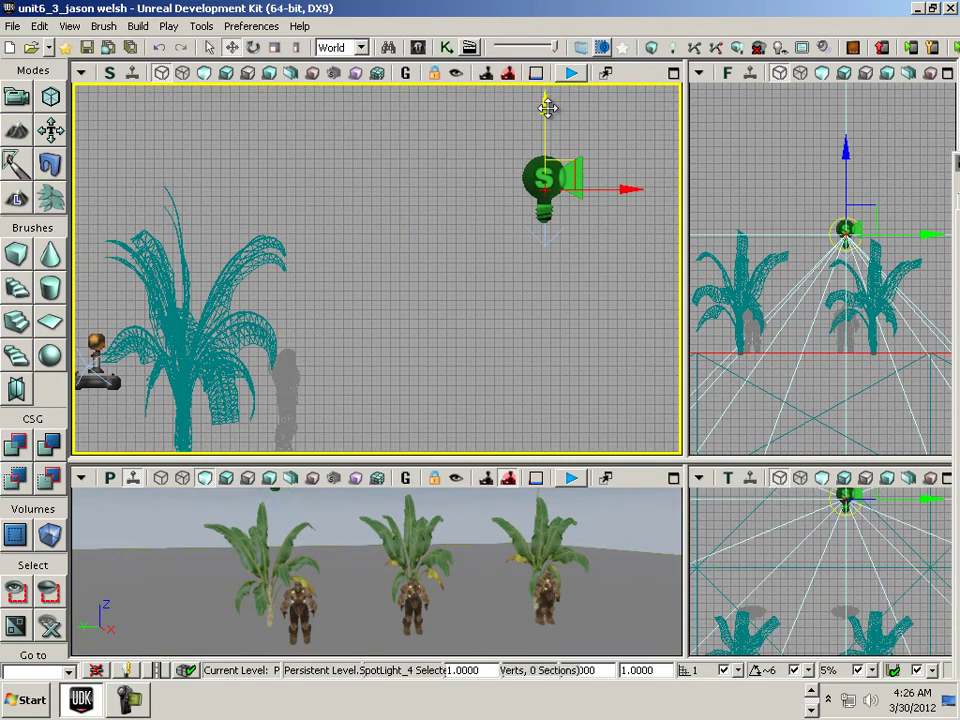
drag(548, 107, 536, 171)
drag(398, 311, 306, 248)
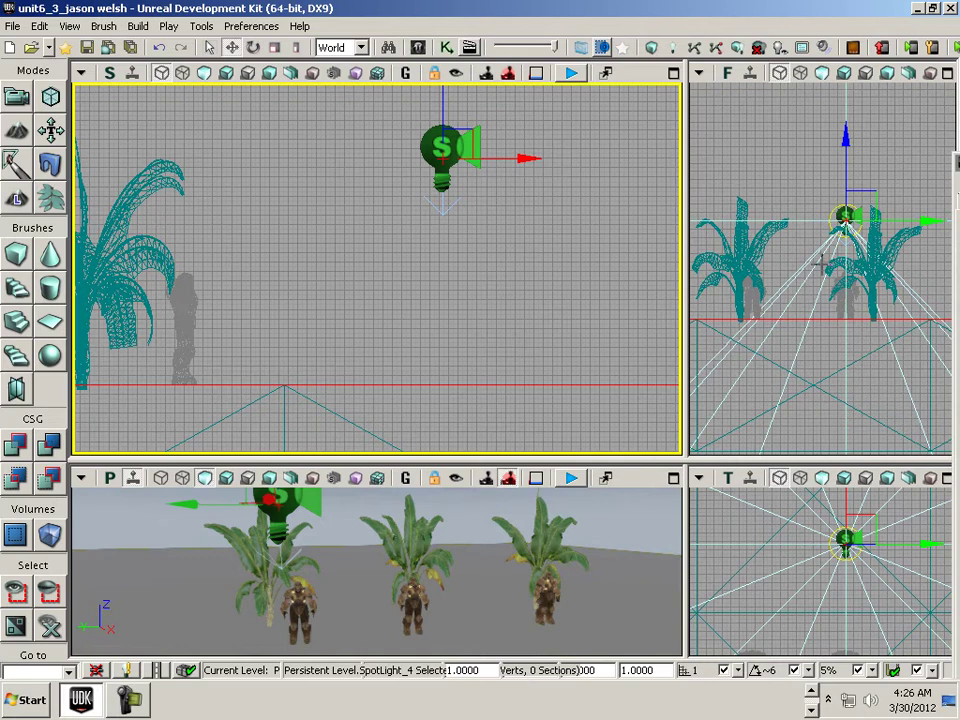
drag(813, 306, 704, 310)
drag(826, 235, 812, 241)
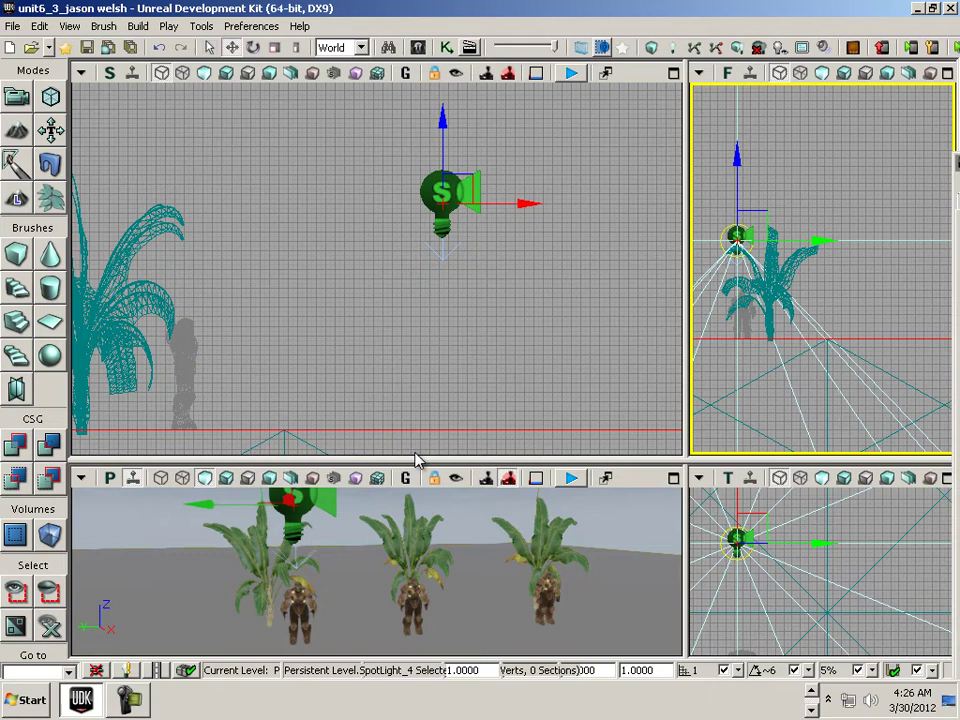
Step: Rotate the spotlight so it points diagonally down toward the first figure and palm
click(253, 47)
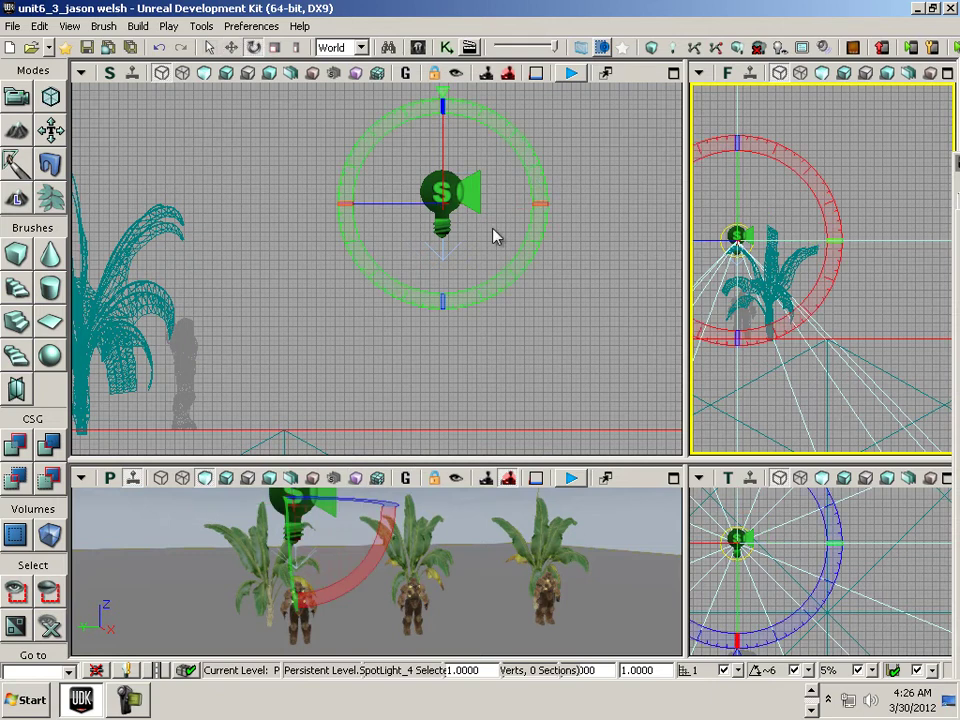
drag(544, 167, 56, 64)
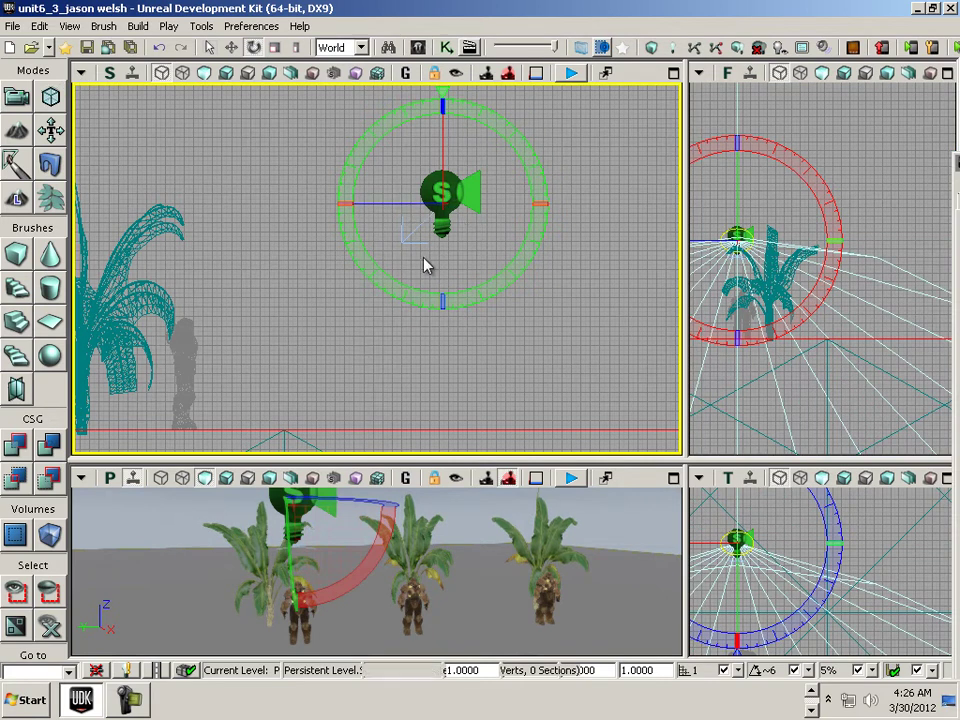
mouse_move(497, 280)
mouse_down()
mouse_move(484, 287)
mouse_move(510, 285)
mouse_up()
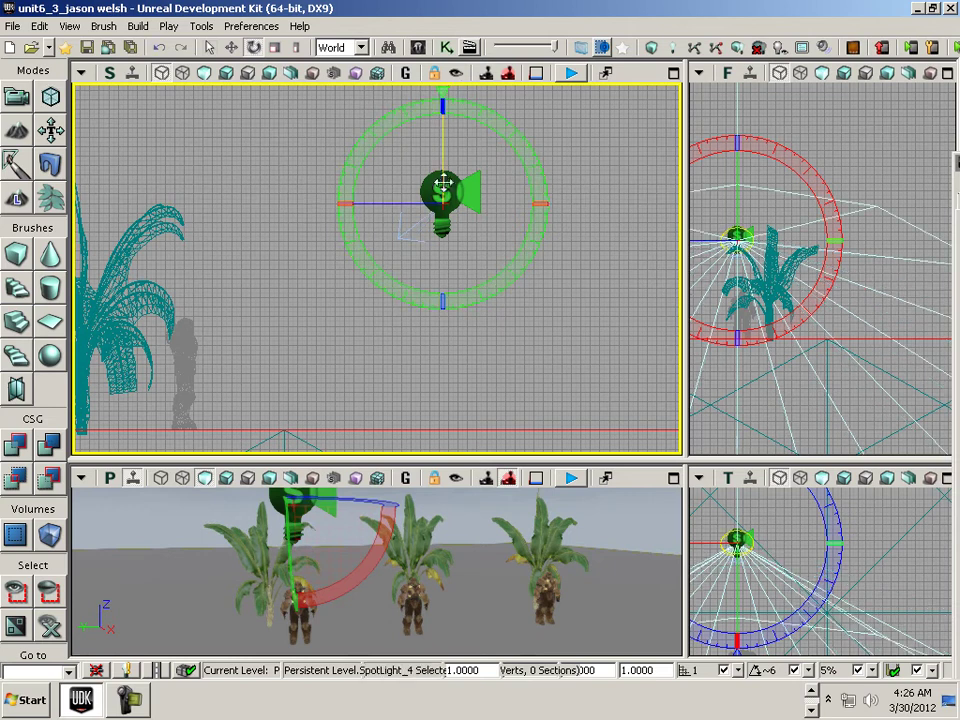
drag(441, 184, 438, 187)
Step: Set the spotlight's Inner Cone Angle and Outer Cone Angle both to 15
double_click(438, 187)
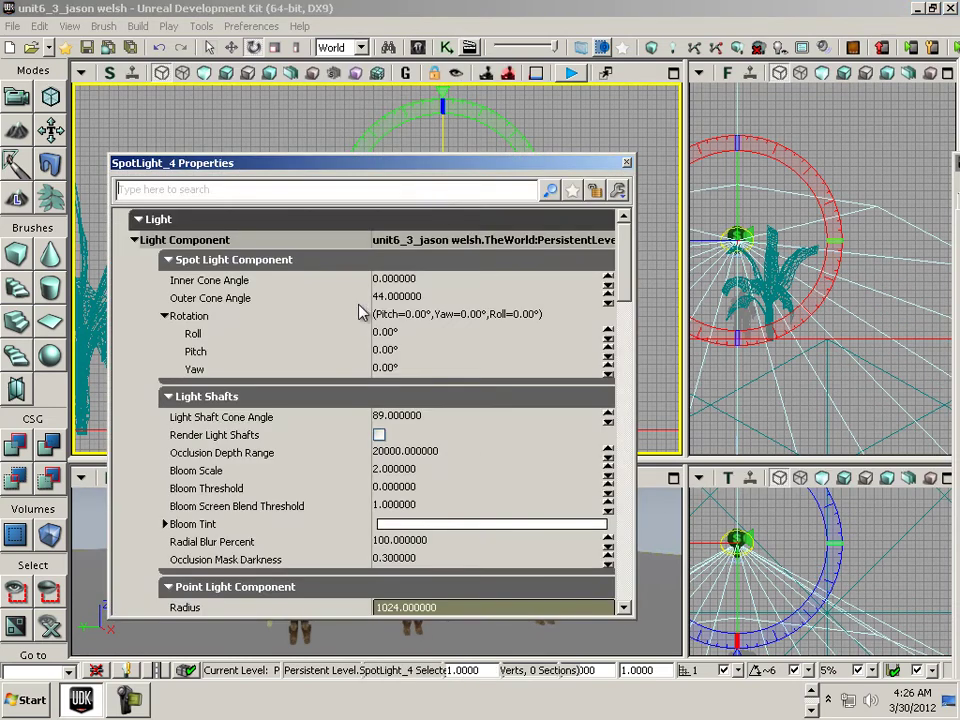
click(390, 280)
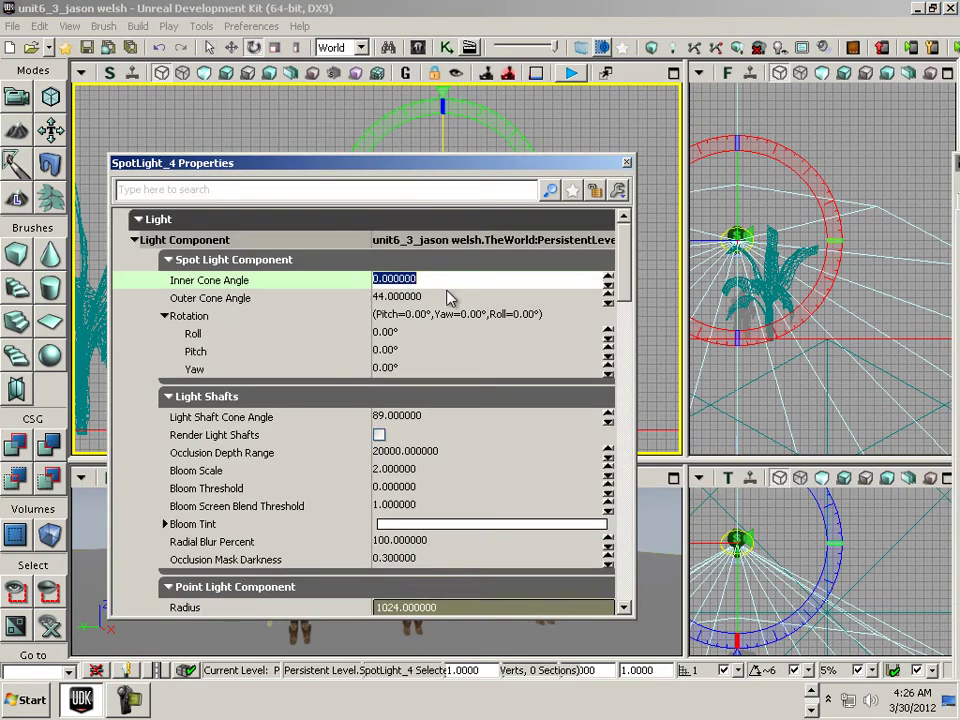
text(15)
click(430, 298)
text(15)
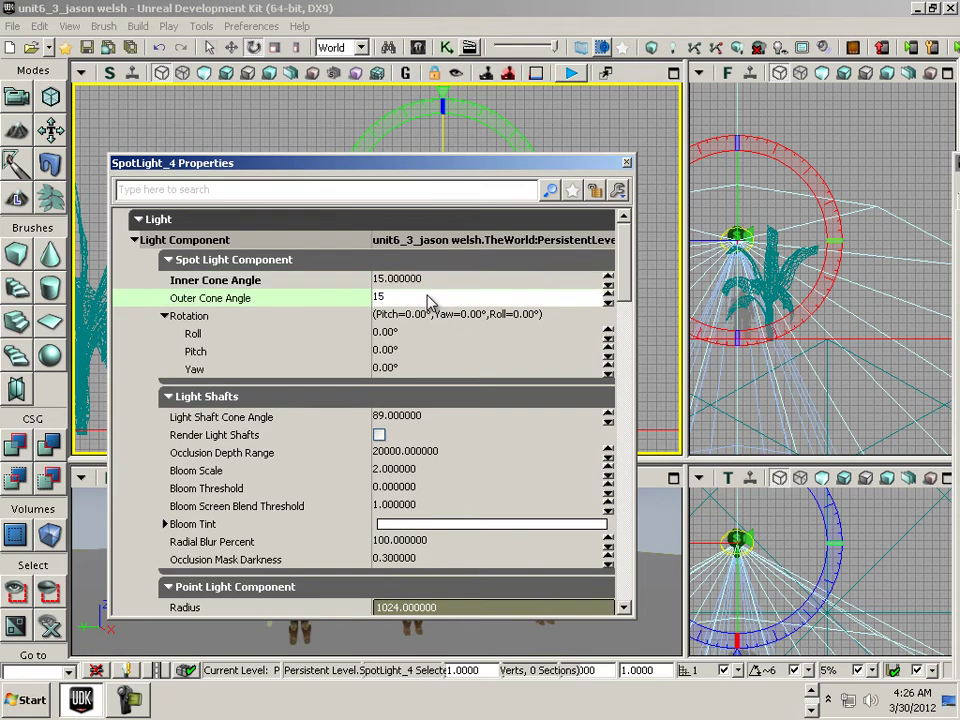
key(Return)
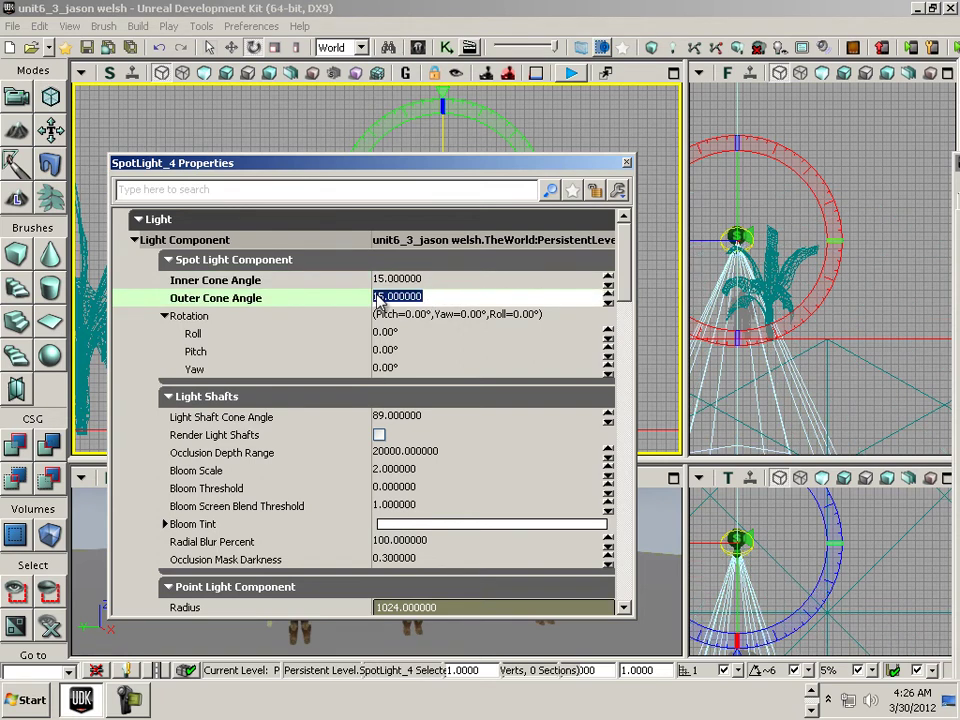
click(627, 165)
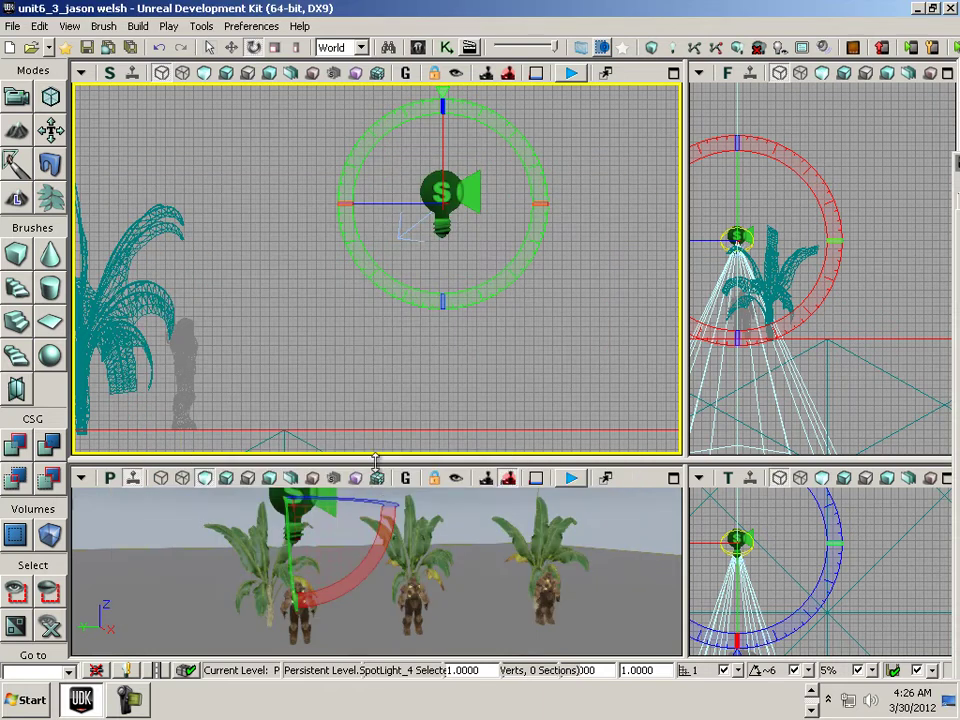
Step: Enlarge the perspective viewport and display it in Lit mode to show the light on the three figures
drag(366, 459, 403, 225)
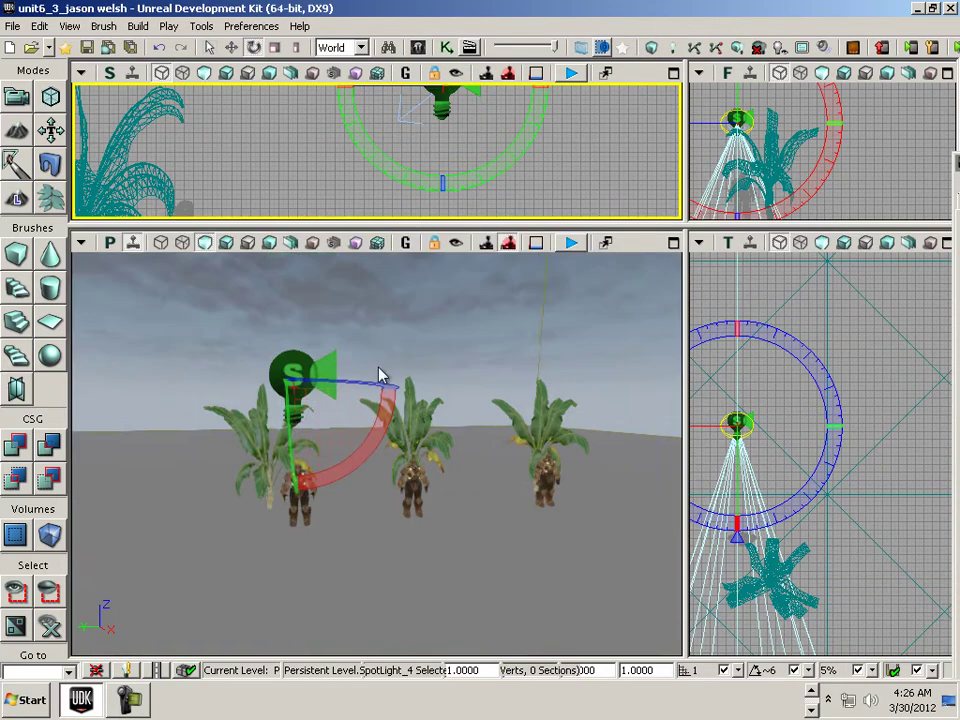
drag(380, 368, 362, 390)
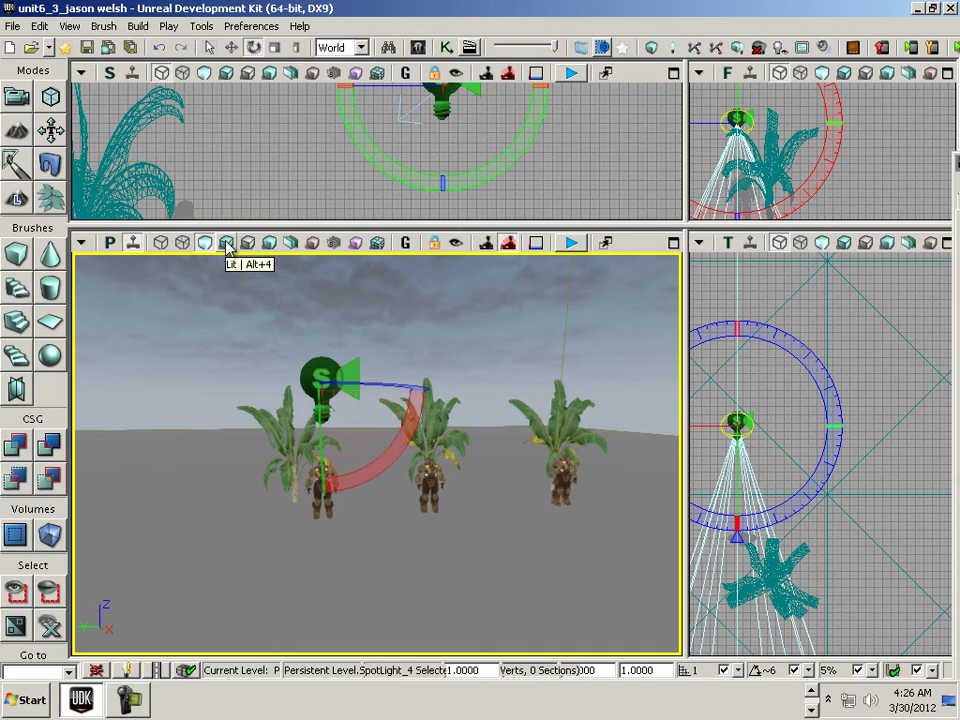
click(228, 250)
mouse_move(364, 508)
mouse_down()
mouse_move(373, 495)
mouse_move(366, 484)
mouse_up()
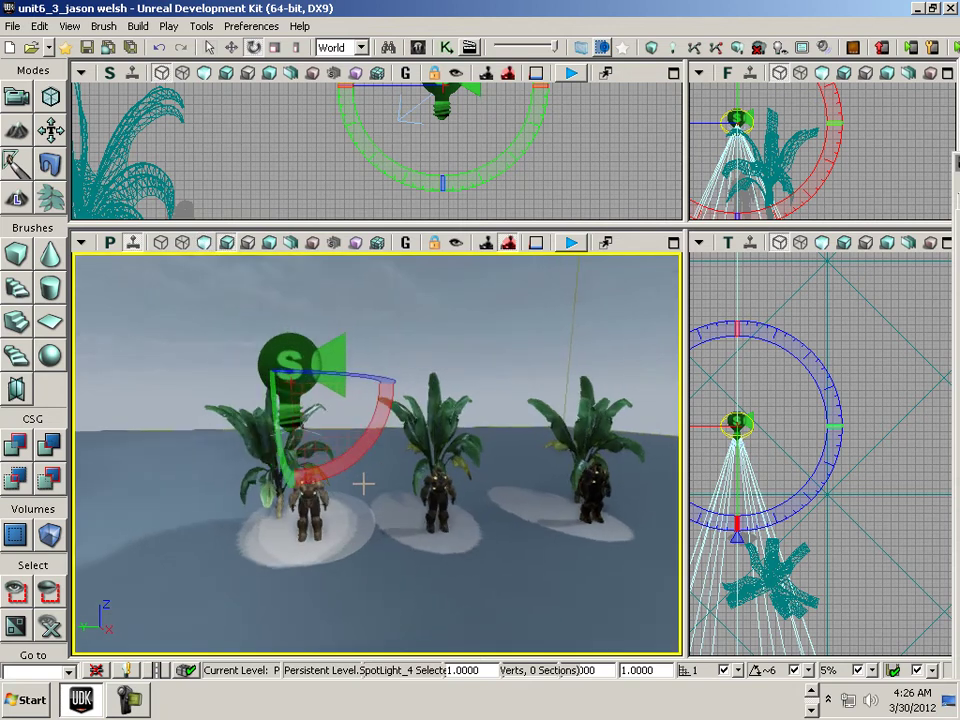
Step: Duplicate the spotlight twice along the row to give the second and third figures their own light
click(231, 47)
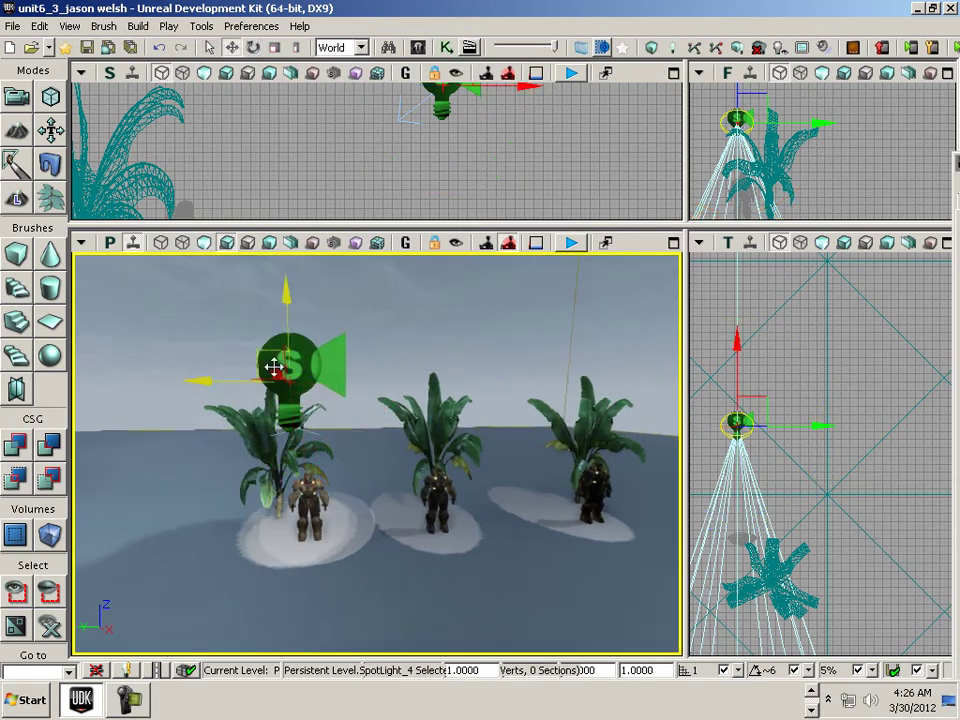
click(360, 499)
click(290, 368)
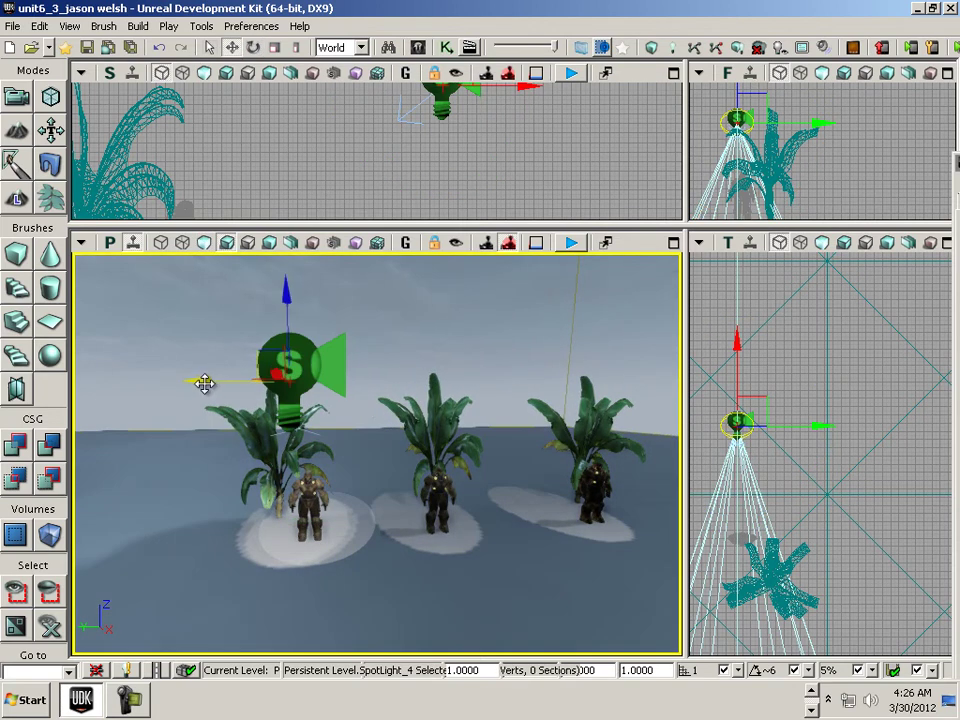
drag(204, 384, 495, 440)
alt+drag(484, 387, 783, 382)
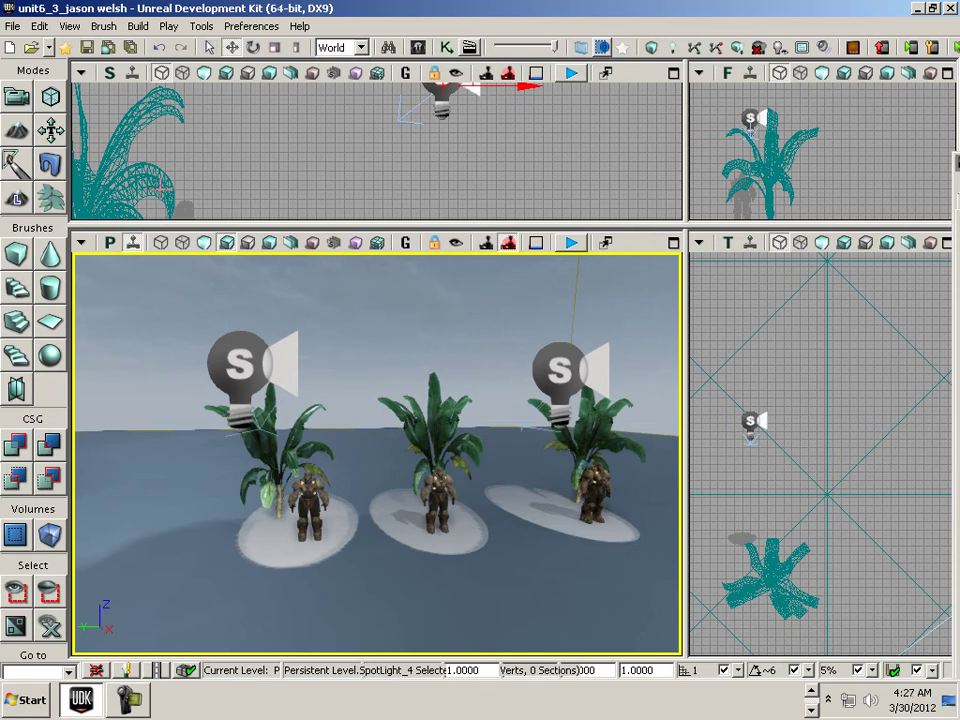
Step: Examine the Override Light Map Res and Overridden Light Map Res settings in the ground mesh's properties
mouse_move(154, 339)
mouse_down()
mouse_move(168, 398)
mouse_move(154, 323)
mouse_up()
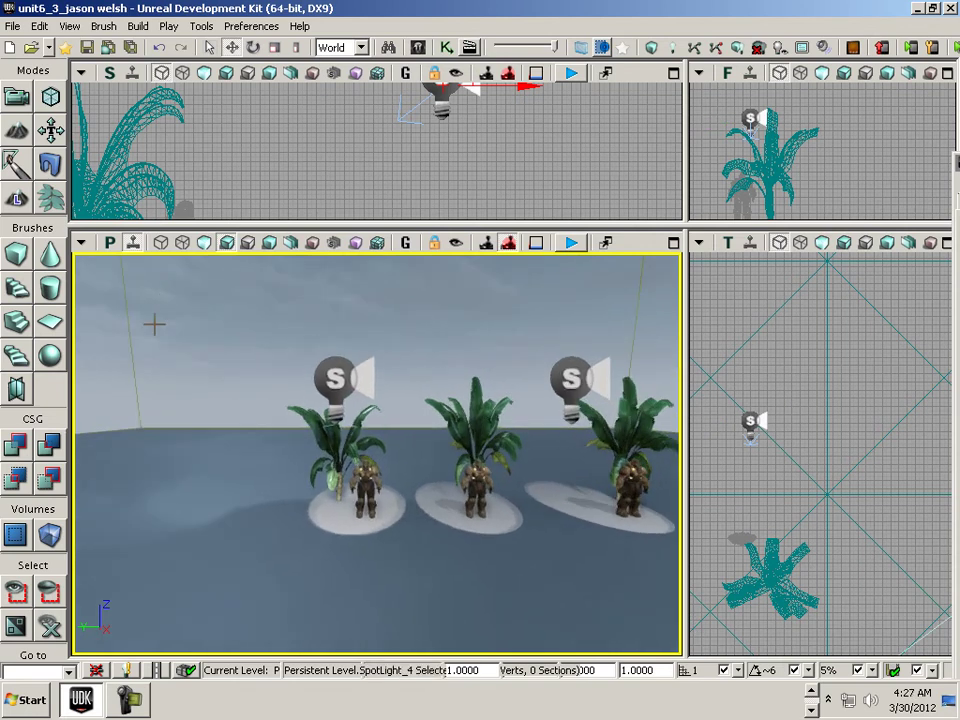
double_click(217, 541)
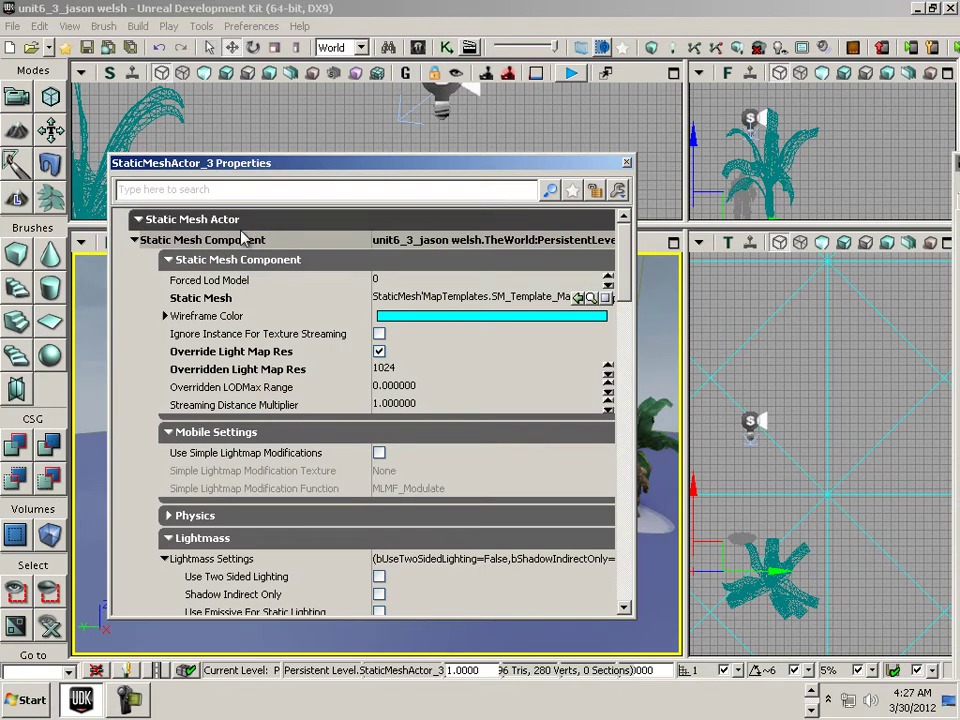
scroll(311, 294, down, 2)
scroll(340, 340, up, 1)
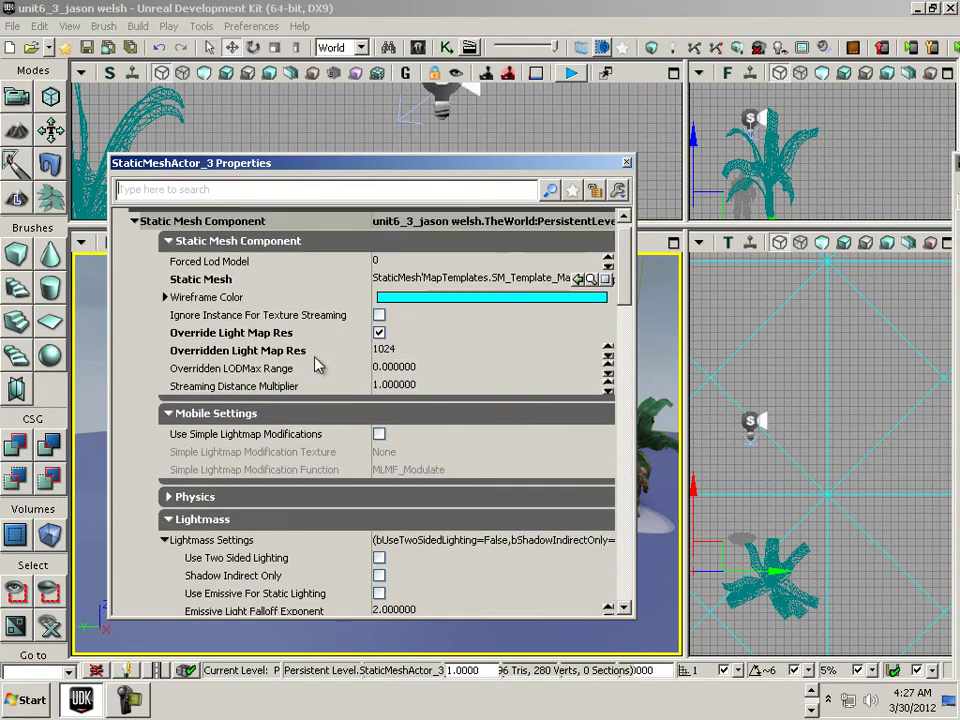
click(626, 162)
double_click(275, 614)
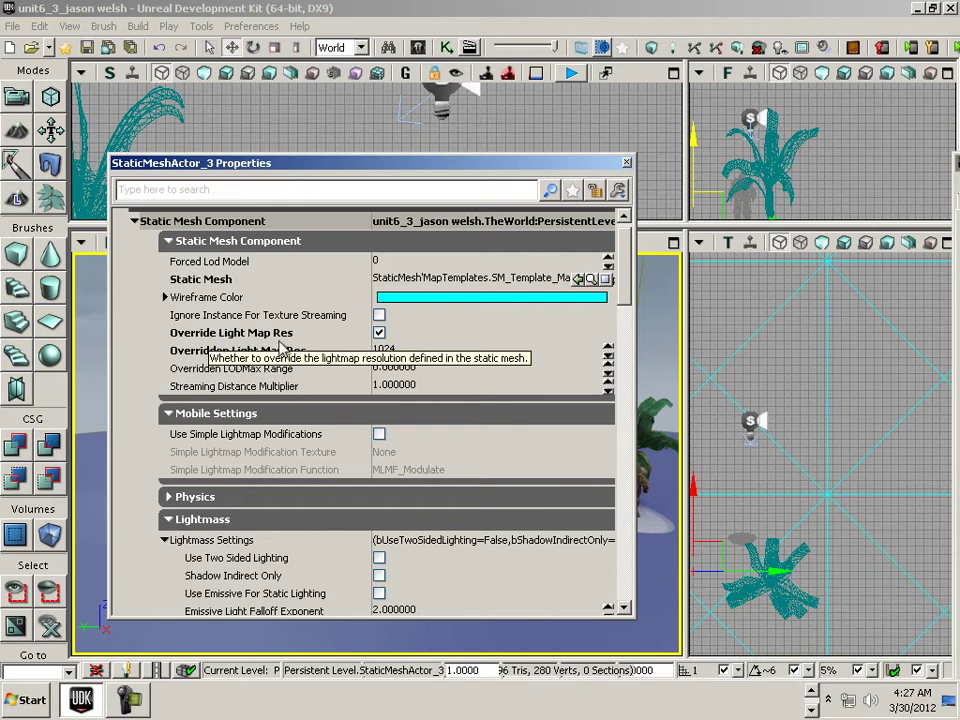
click(400, 351)
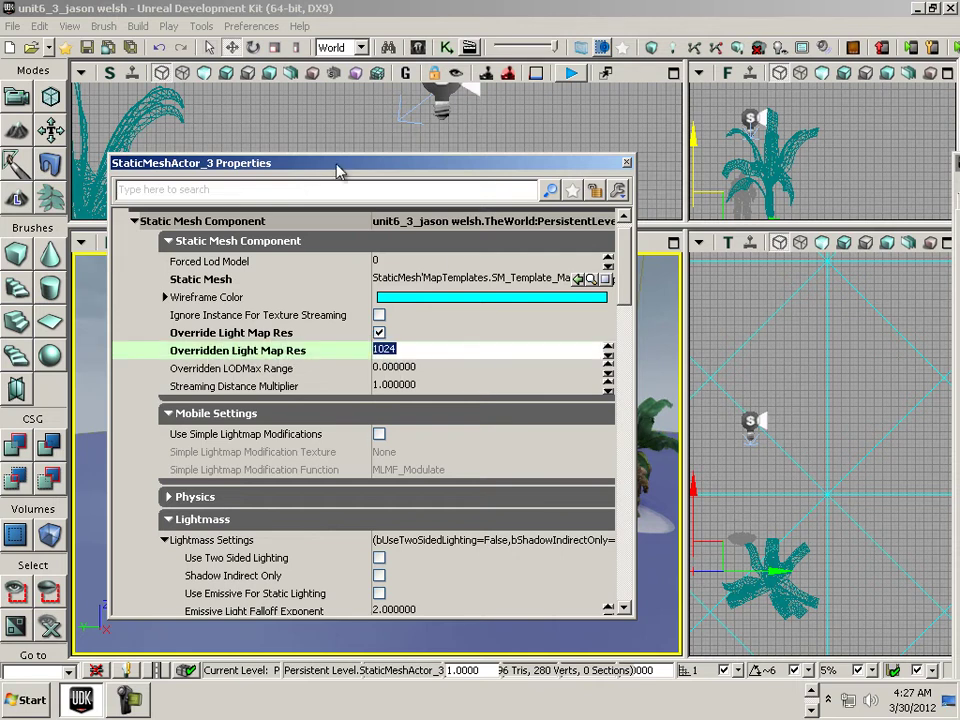
drag(335, 165, 875, 216)
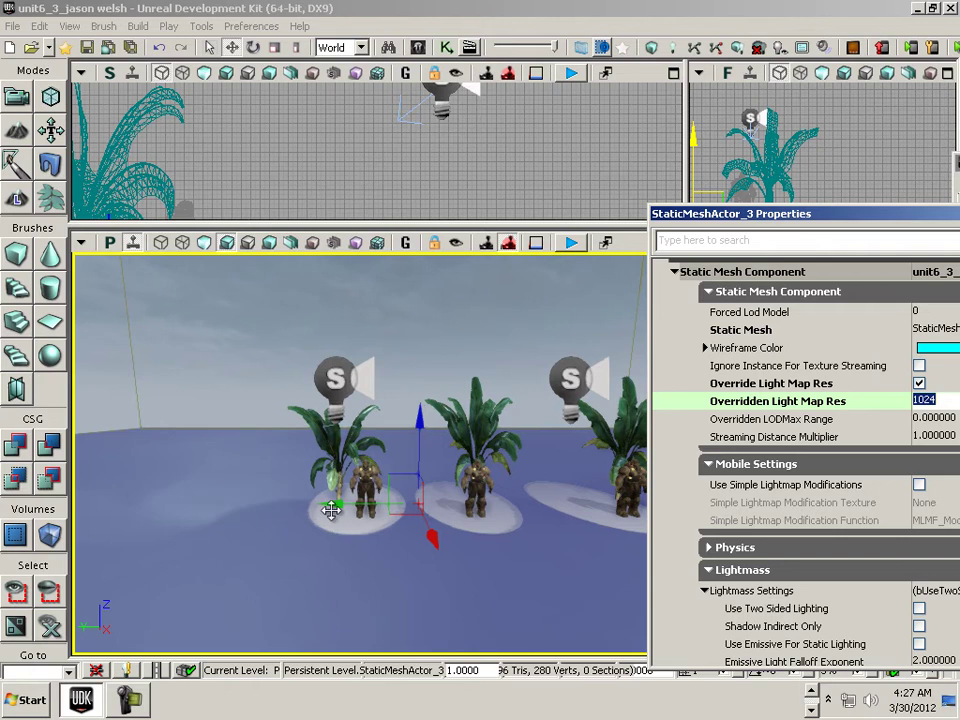
drag(777, 214, 373, 213)
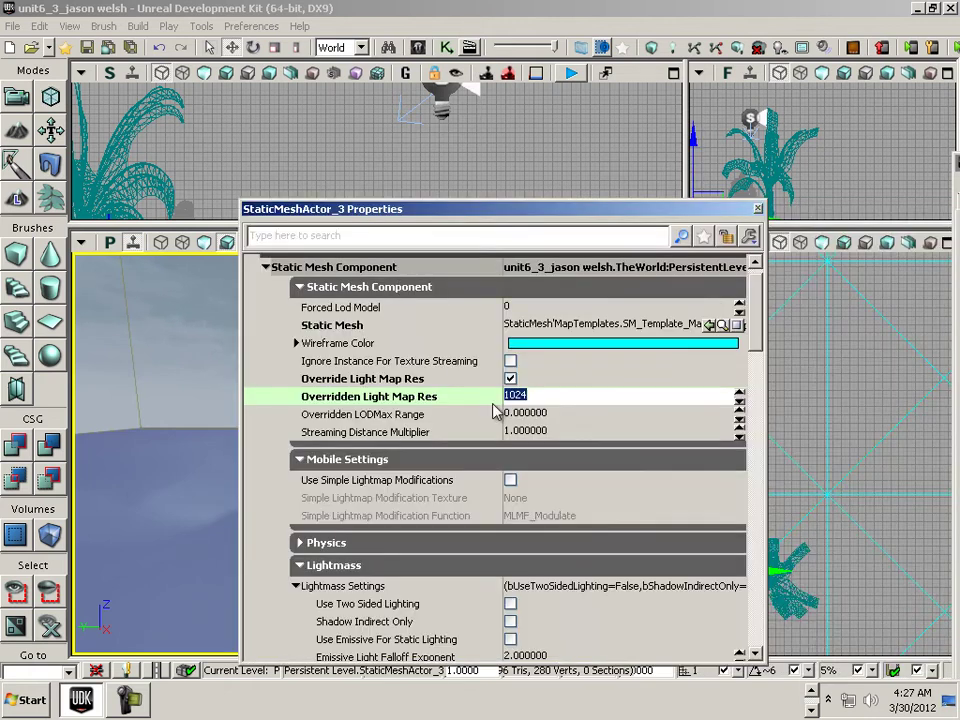
Step: Set the ground mesh's Overridden Light Map Res to 2048 and close its properties
click(535, 402)
text(2048)
drag(428, 209, 376, 1)
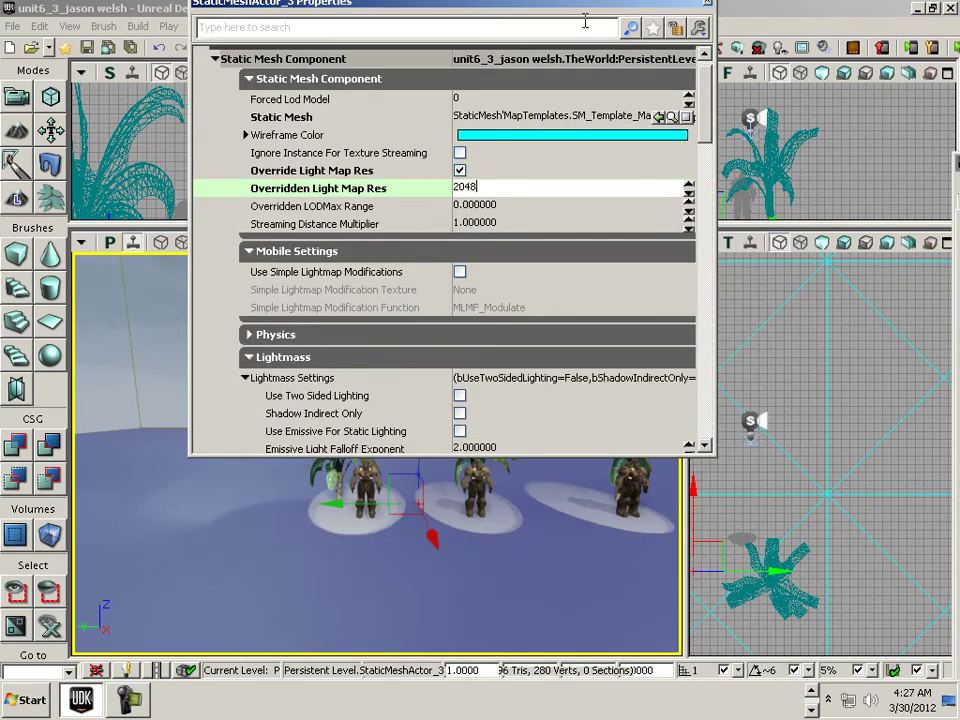
click(707, 3)
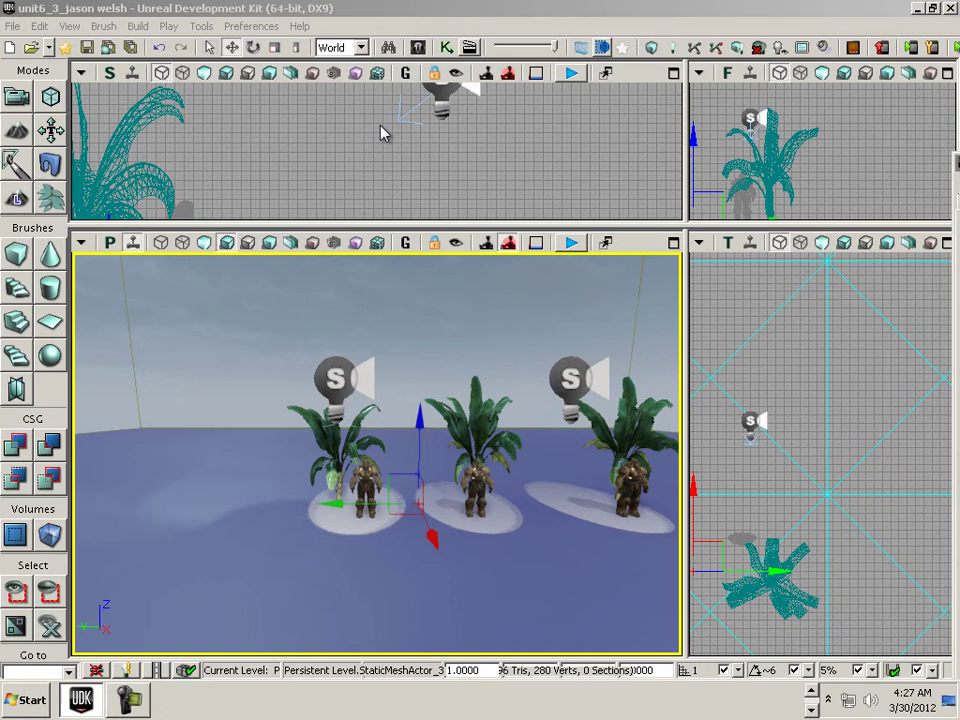
Step: Rebuild the level's lighting at Preview quality with Lightmass enabled
click(167, 27)
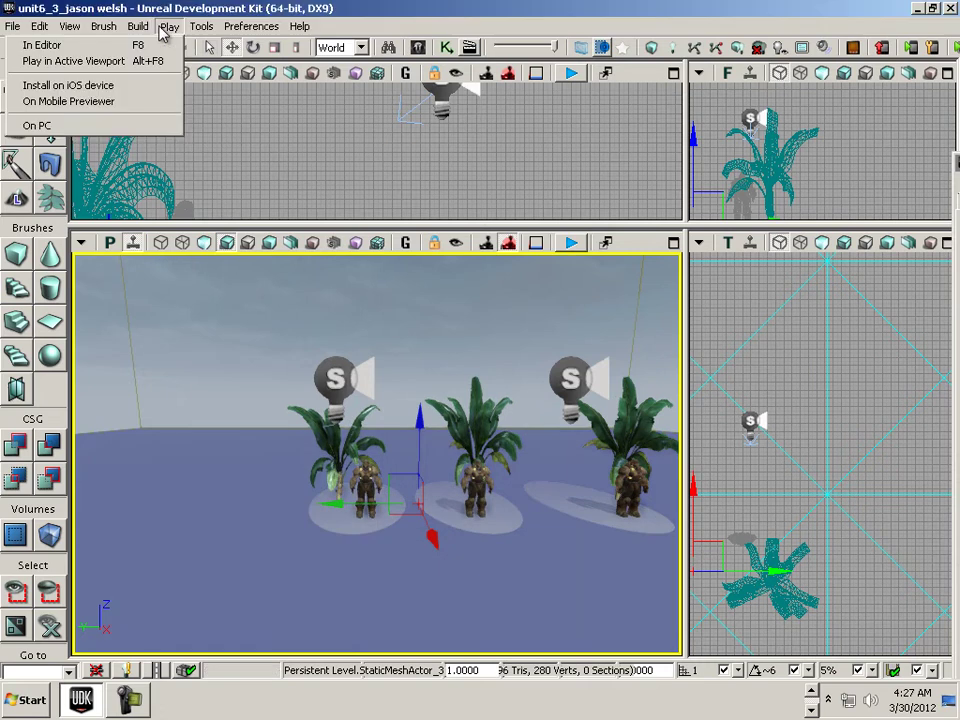
mouse_move(142, 35)
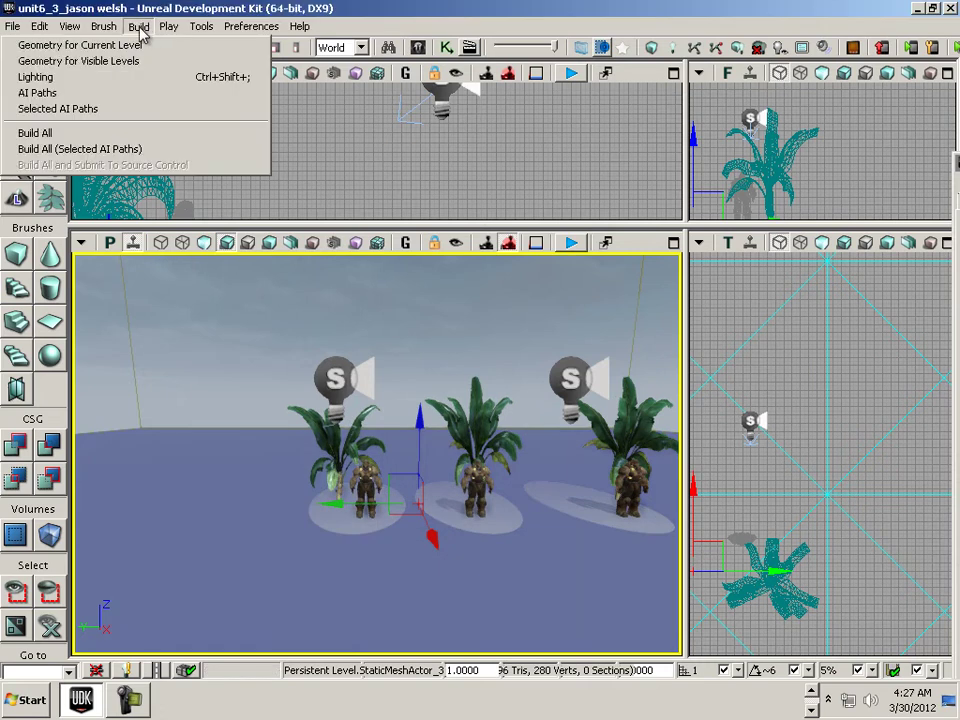
click(117, 82)
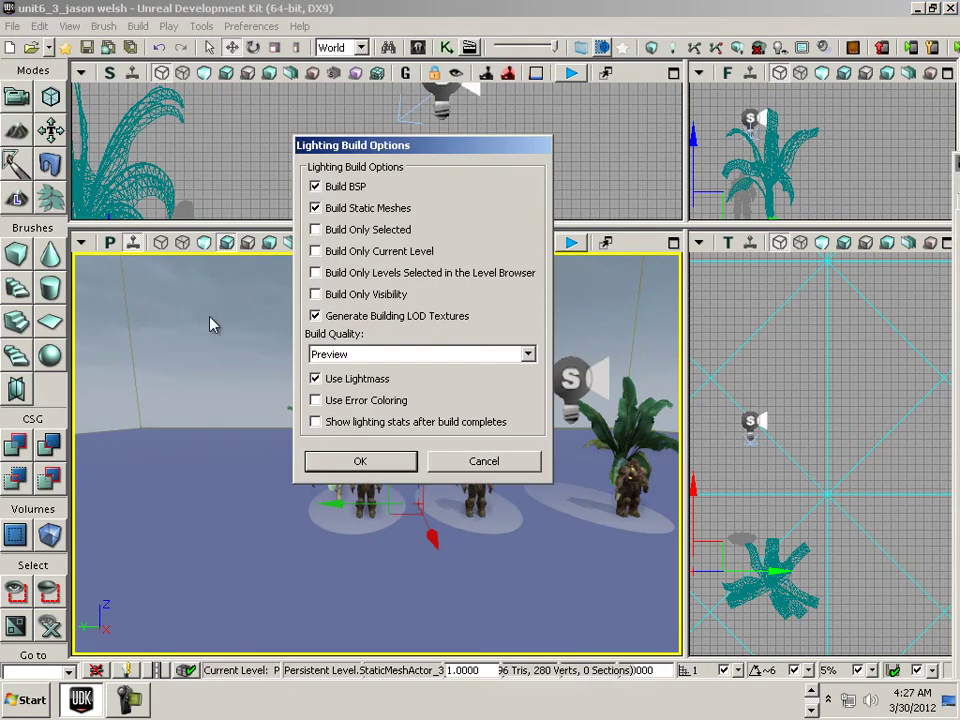
click(358, 461)
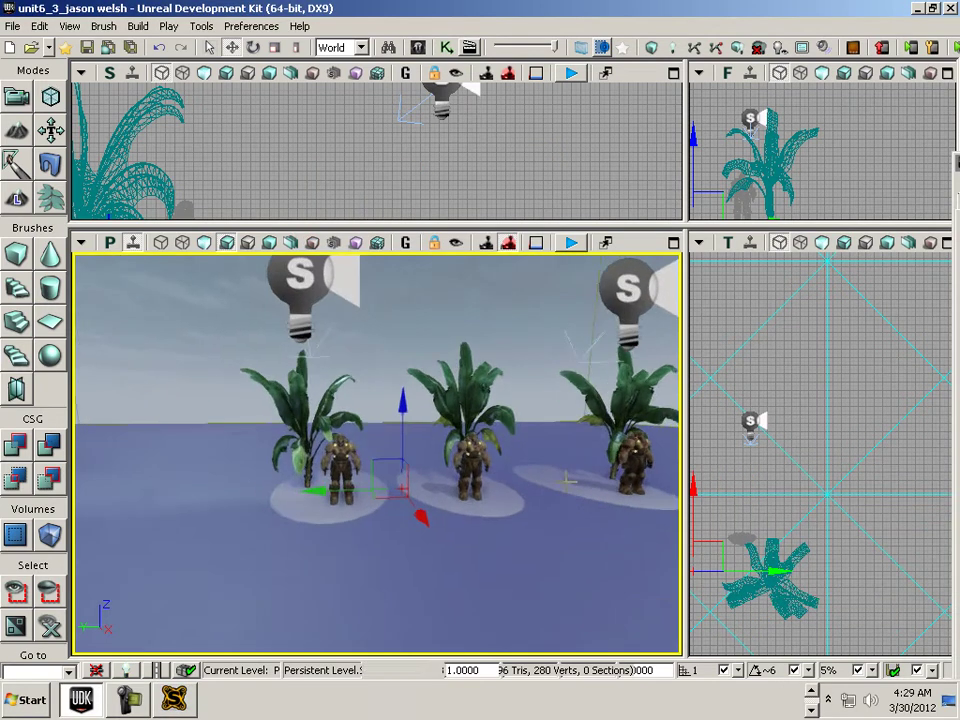
Step: Play the level briefly from the ground in front of the figures, and quit the preview
drag(570, 494, 71, 389)
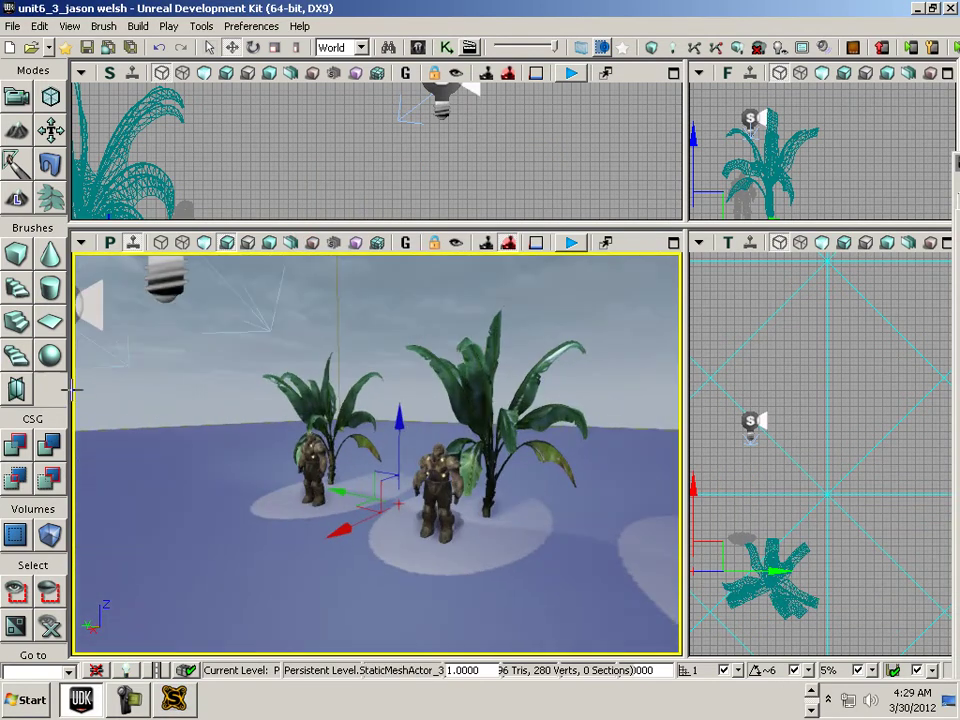
right_click(304, 600)
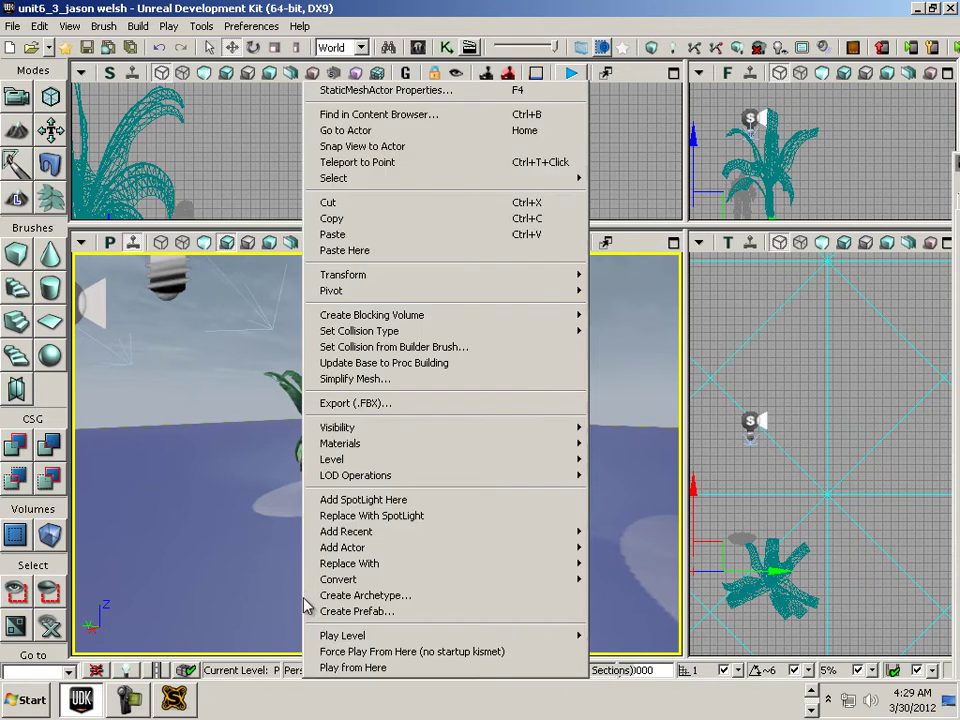
click(362, 652)
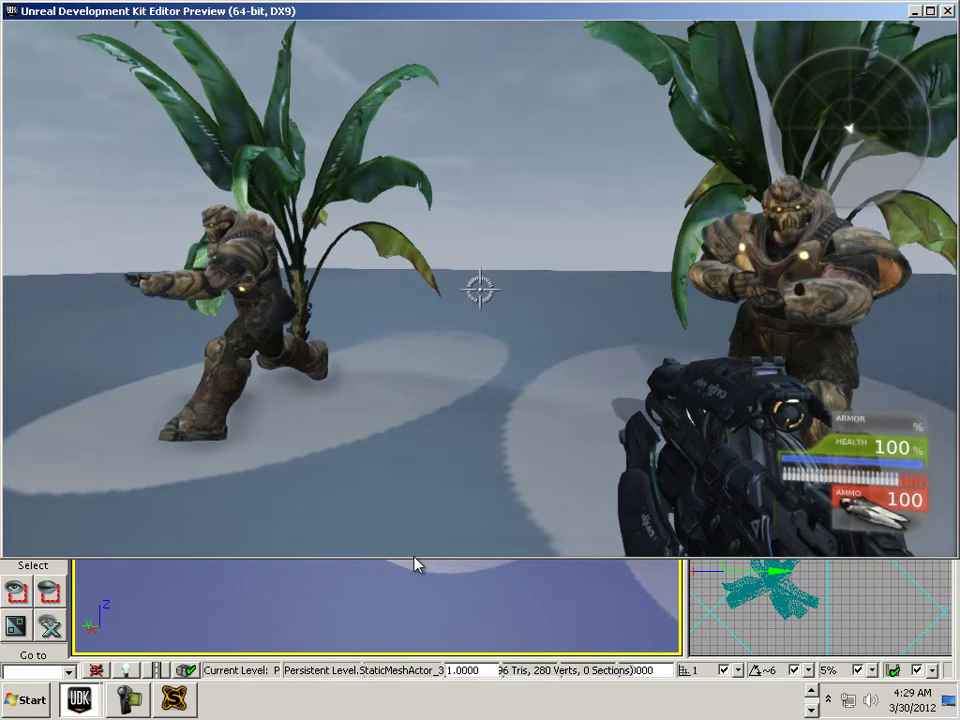
key(Escape)
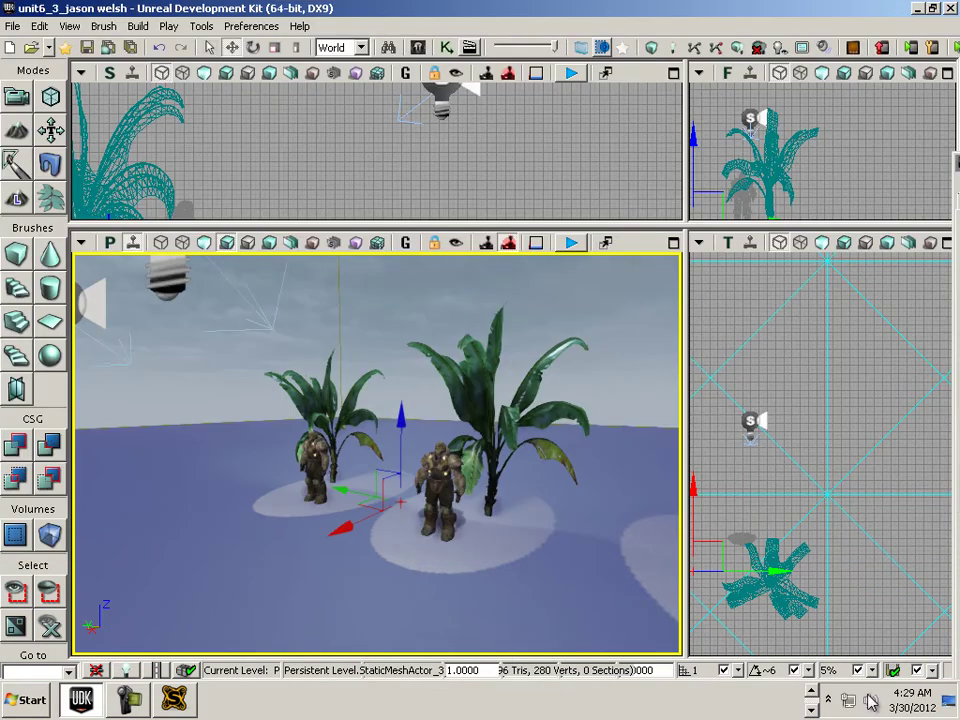
Step: Lower the system volume to 0 and restart the play preview from the ground near the figures
click(870, 701)
drag(866, 506, 868, 576)
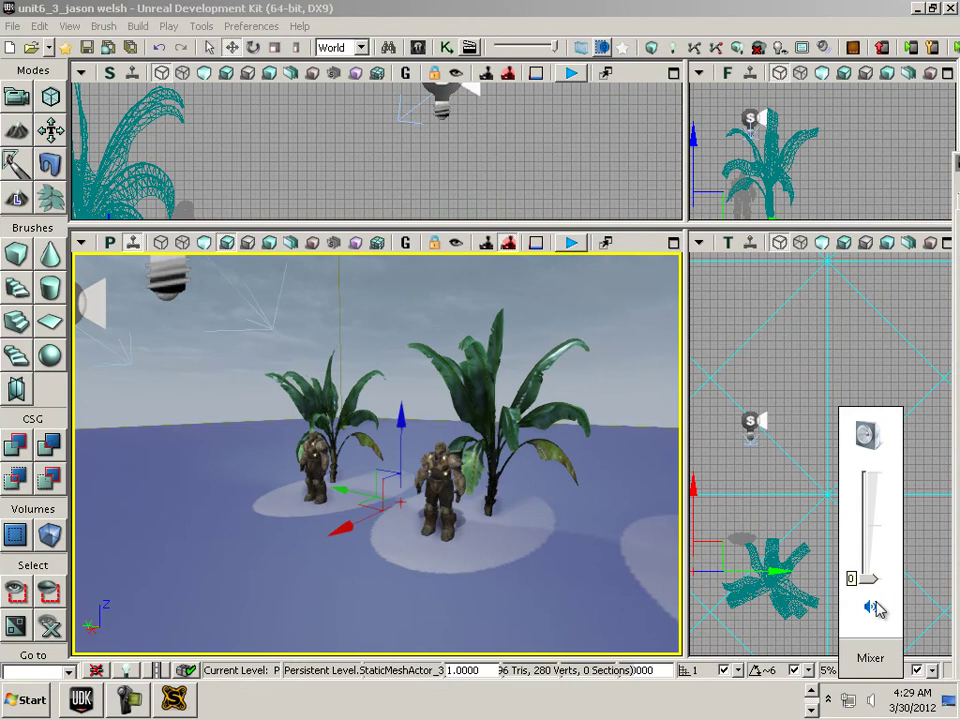
right_click(270, 576)
click(330, 667)
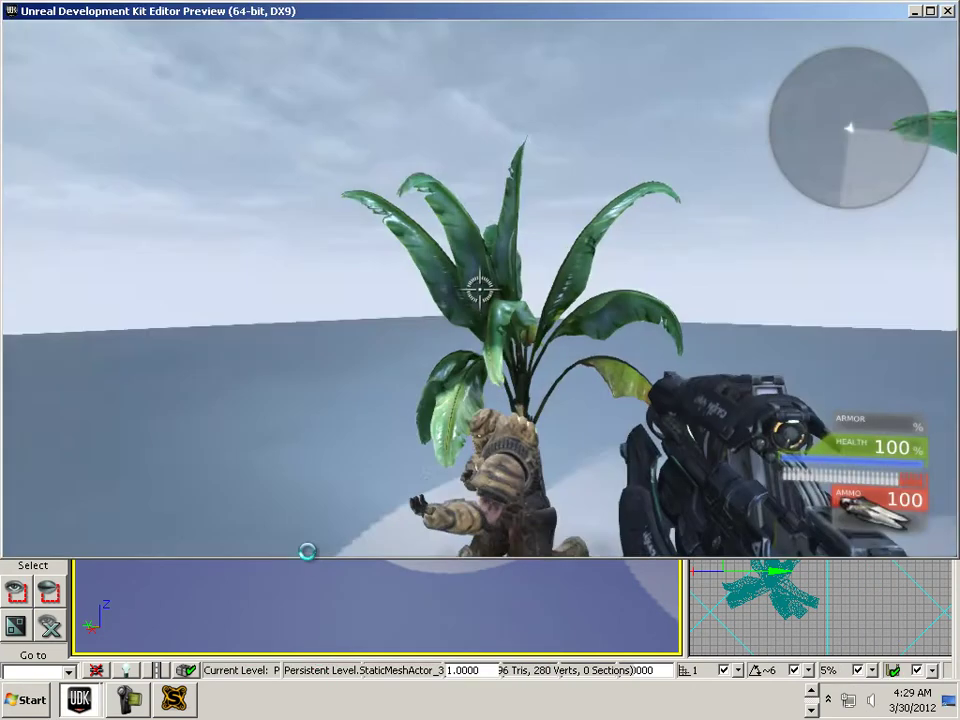
Step: Walk around the three figures in the play preview to inspect the light pool edges and cast shadows, and quit it
key(w)
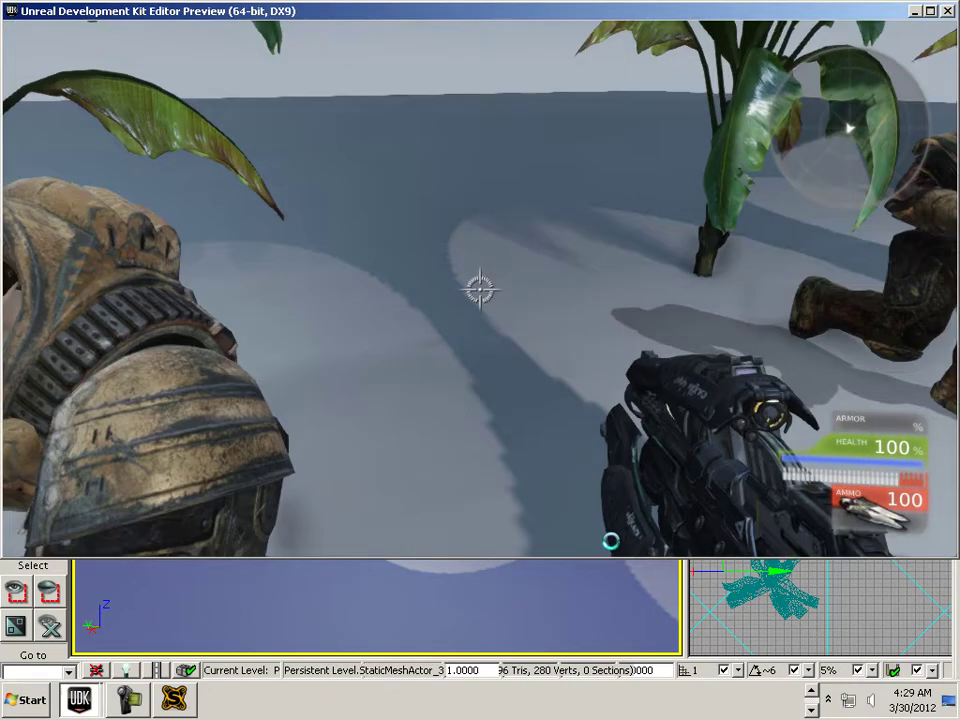
key(s)
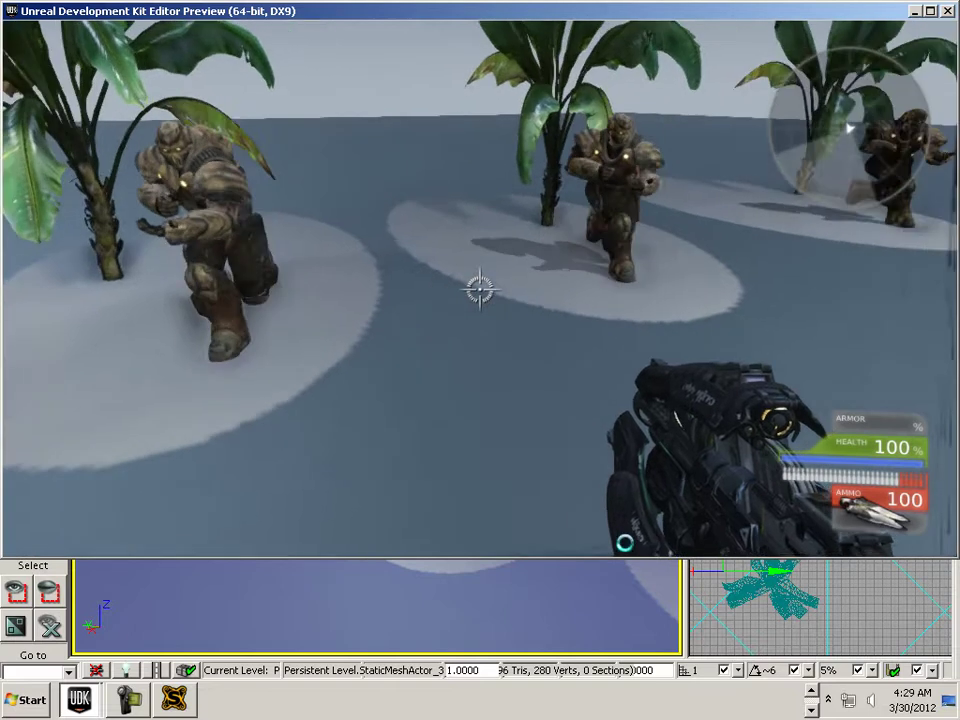
key(w)
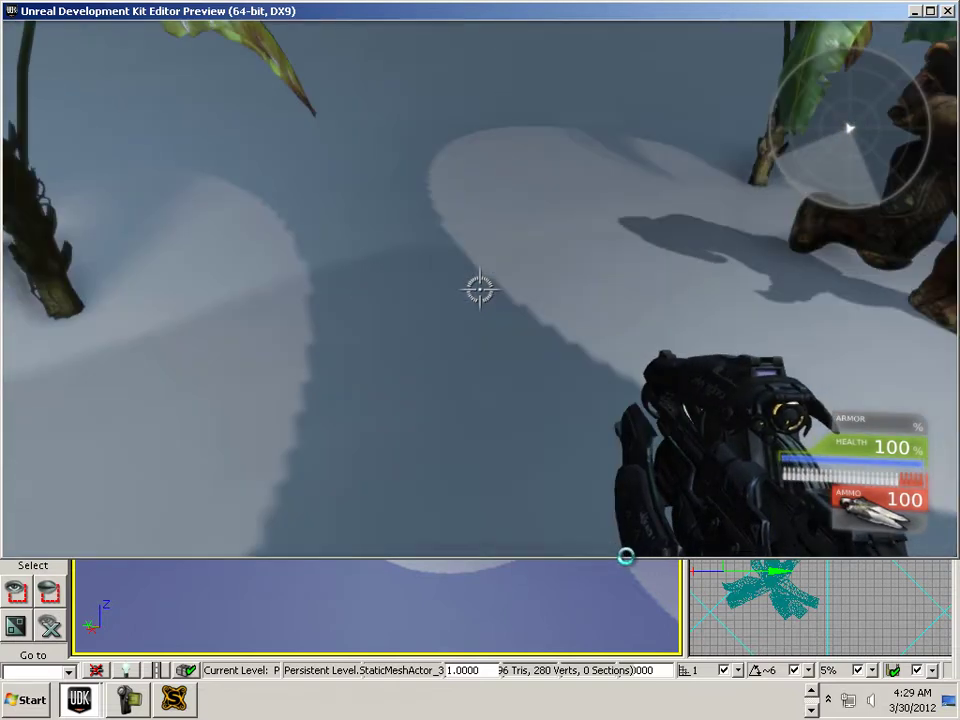
key(a)
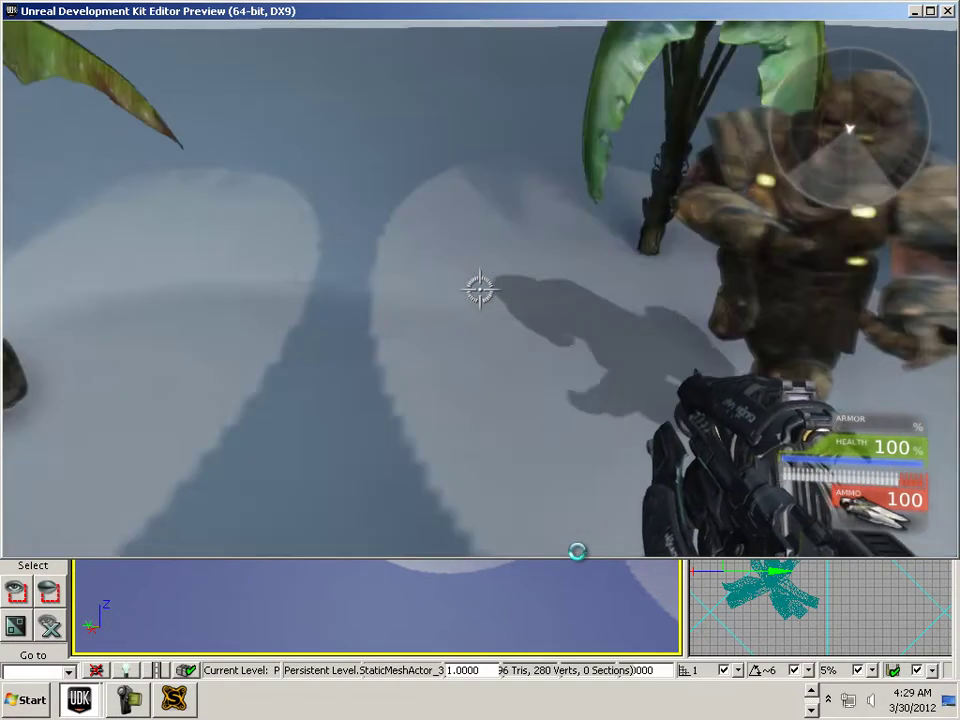
key(s)
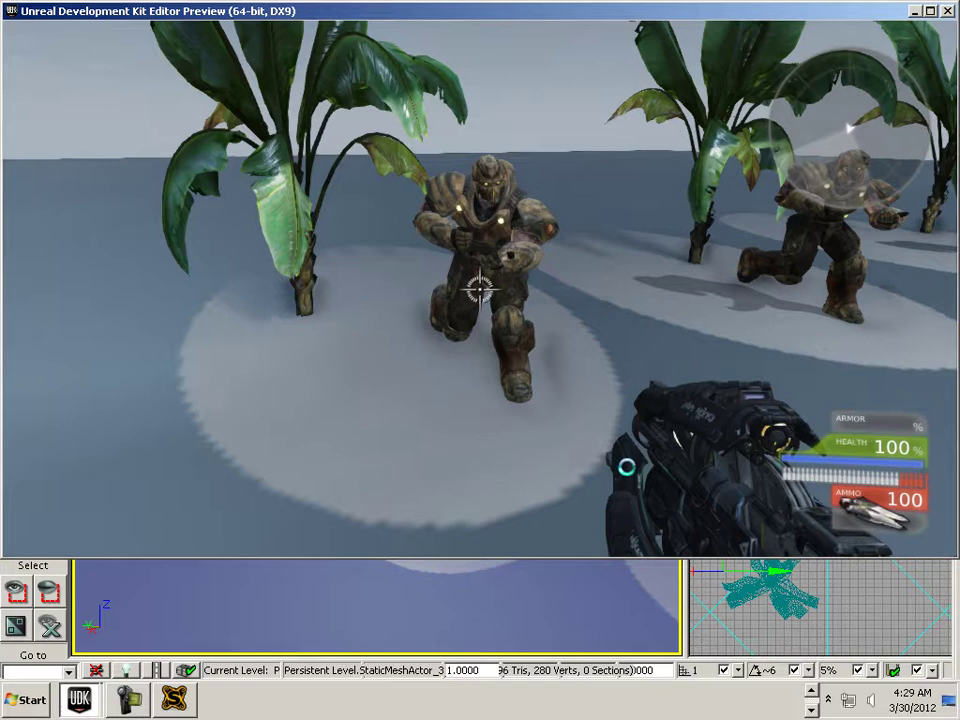
key(w)
key(s)
key(d)
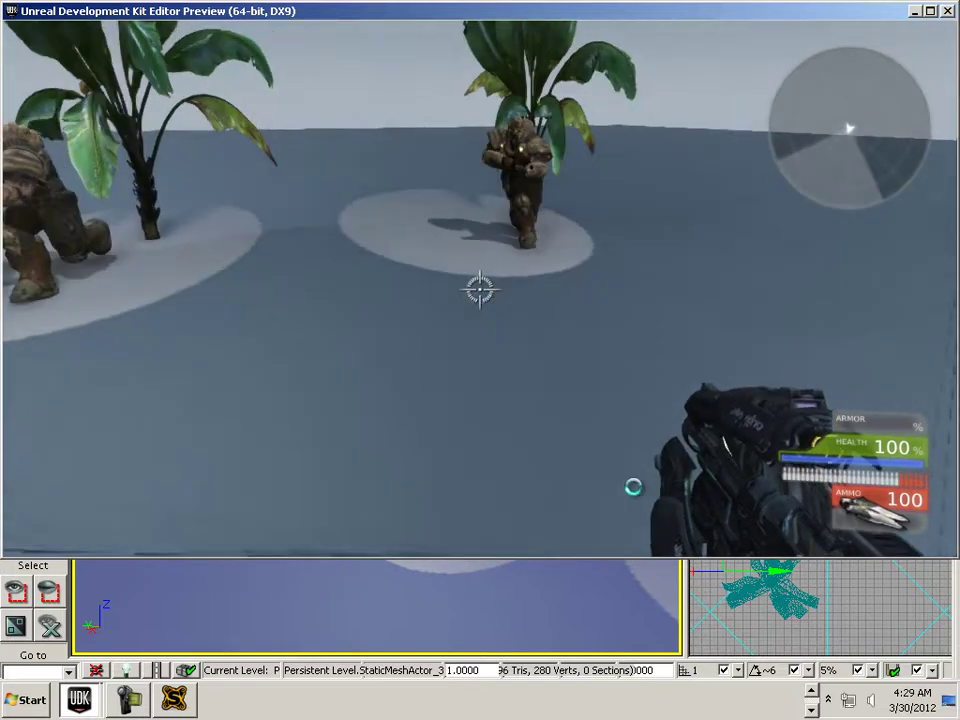
key(w)
key(a)
key(s)
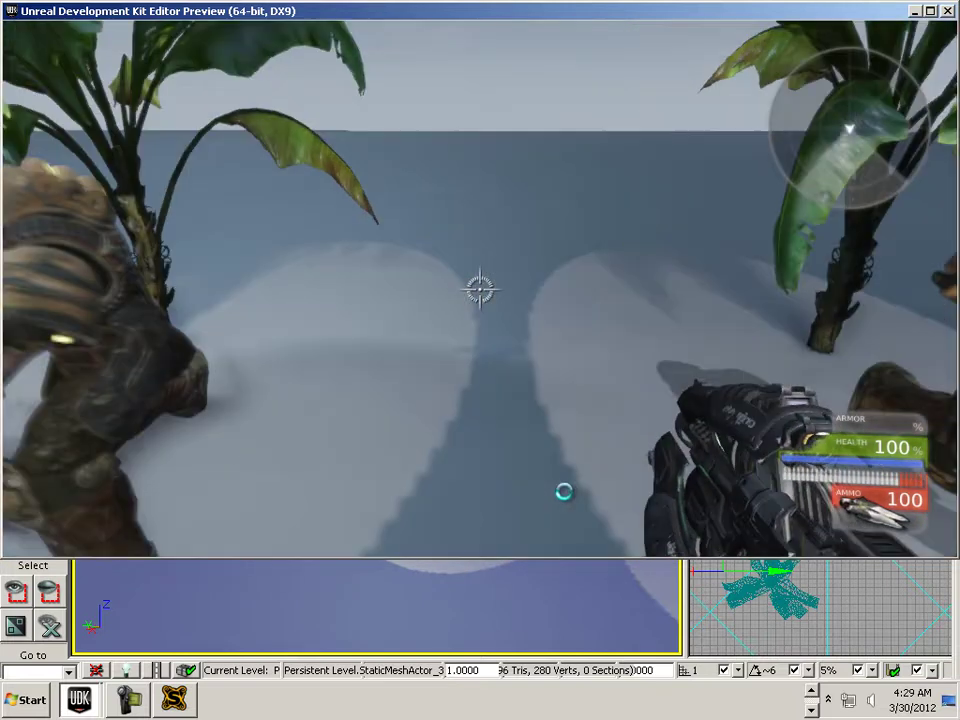
key(s)
key(a)
key(d)
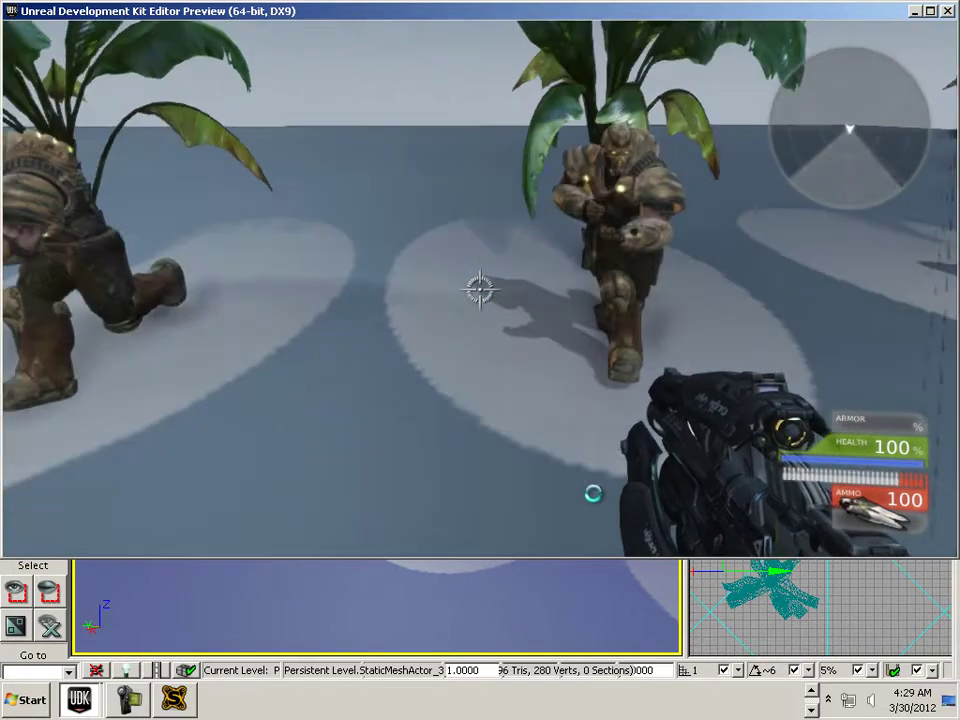
key(d)
key(w)
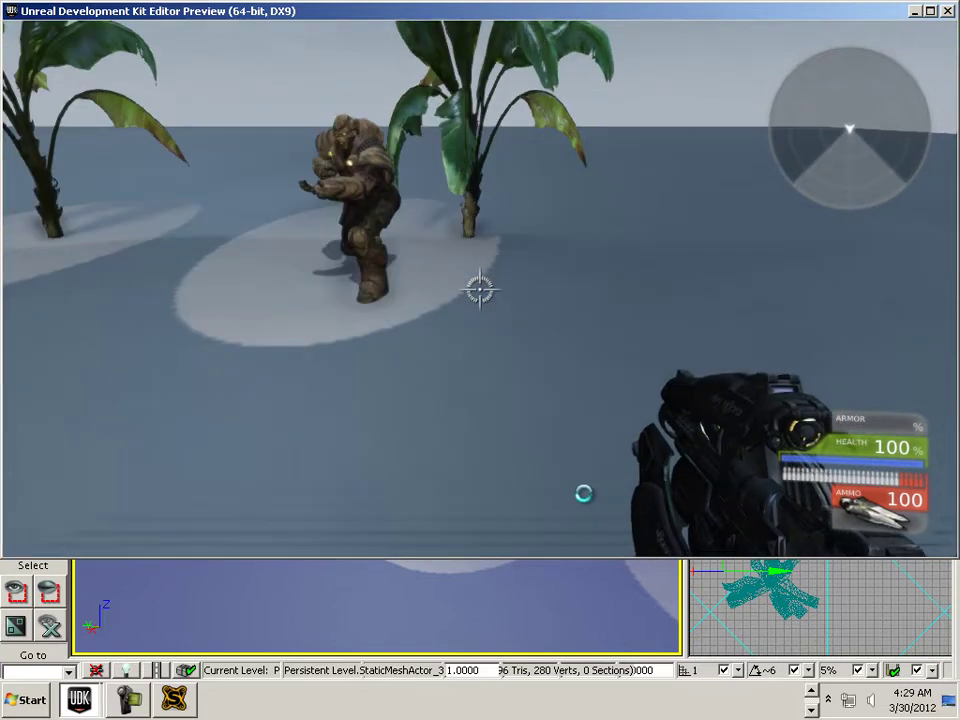
key(w)
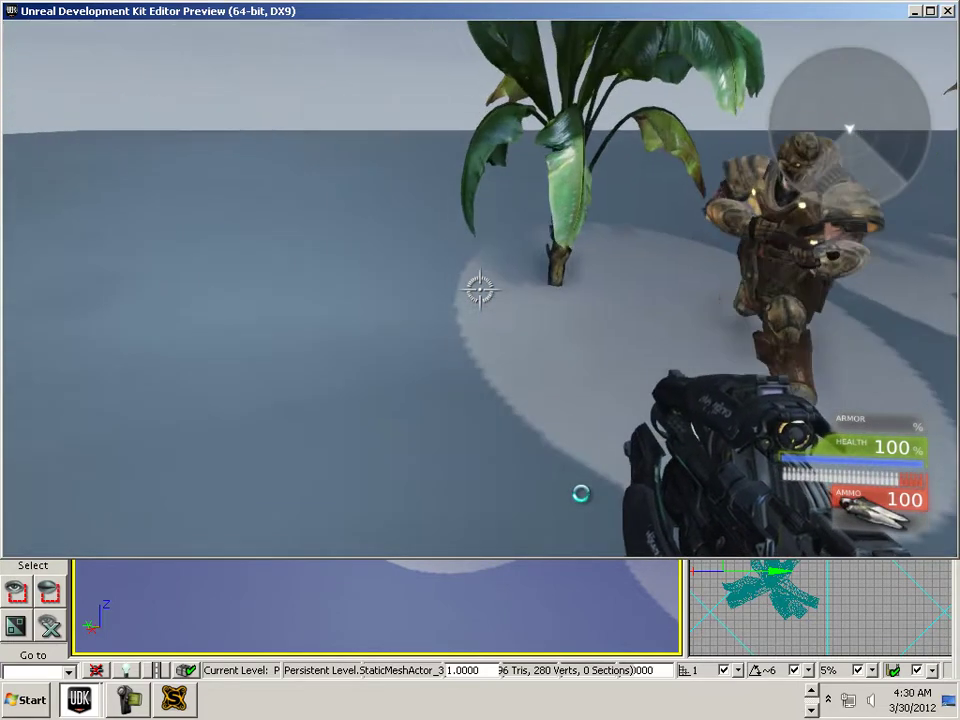
key(w)
key(s)
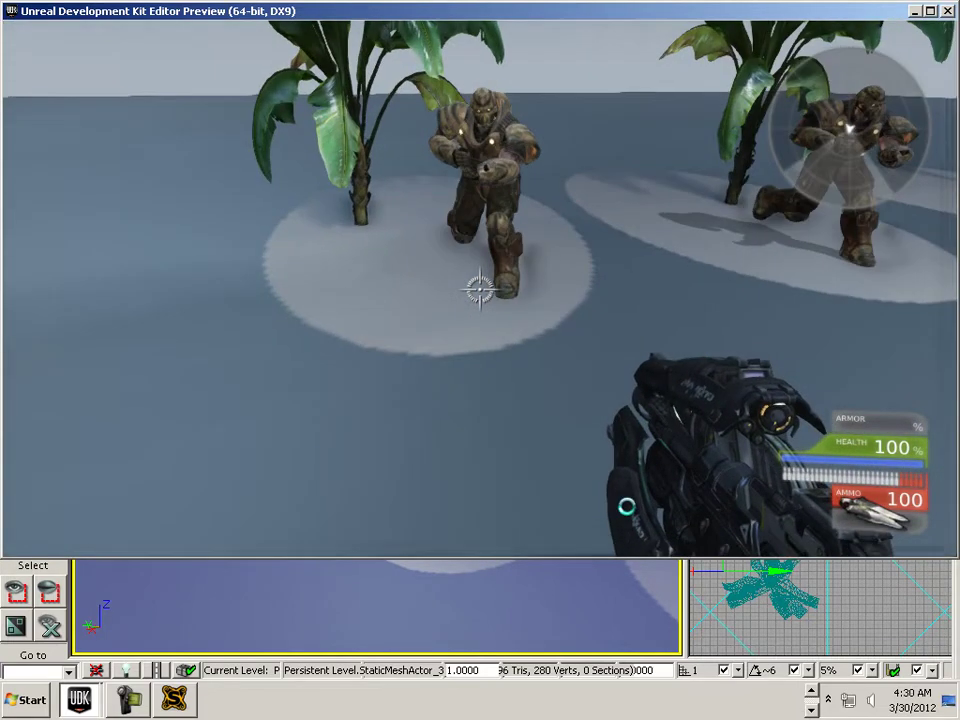
key(Escape)
Step: Select the first figure in the row and open its properties
drag(277, 502, 203, 355)
click(205, 343)
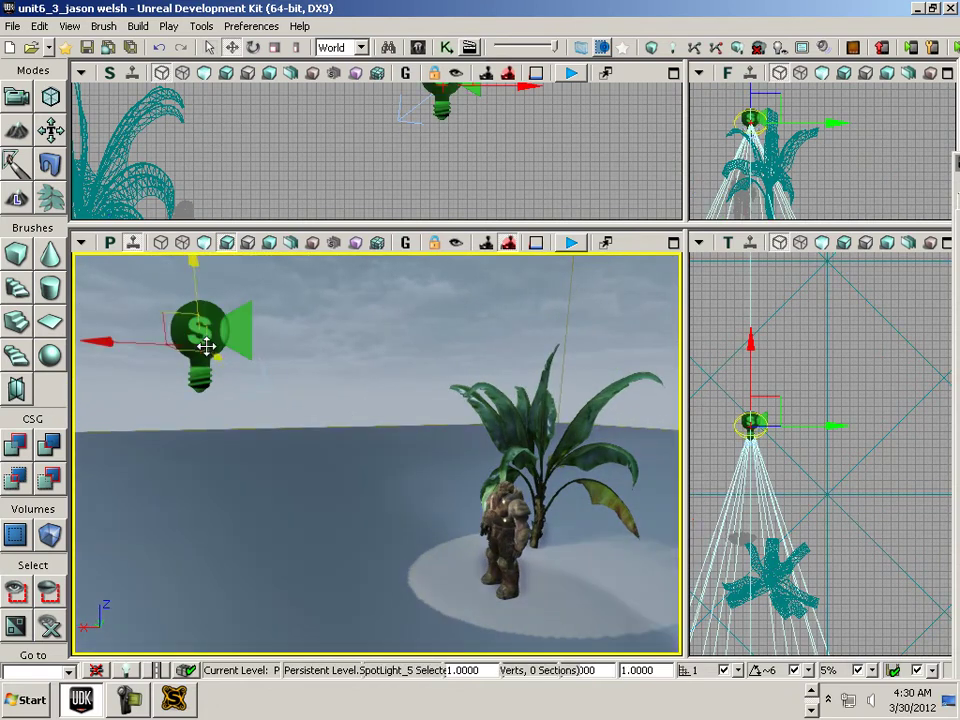
drag(307, 408, 470, 357)
click(357, 458)
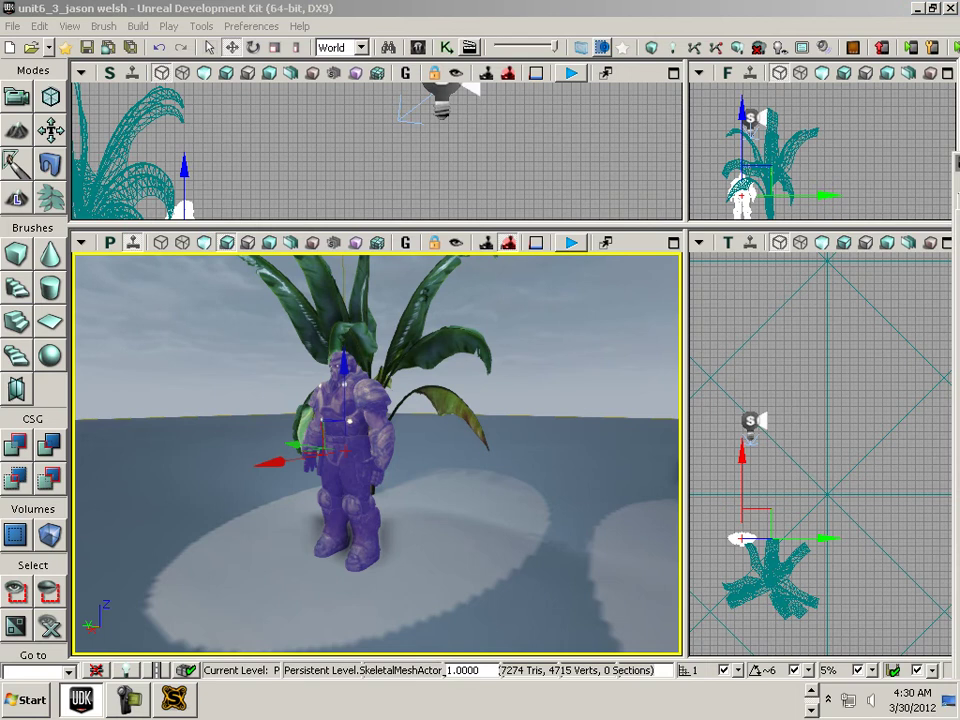
key(F4)
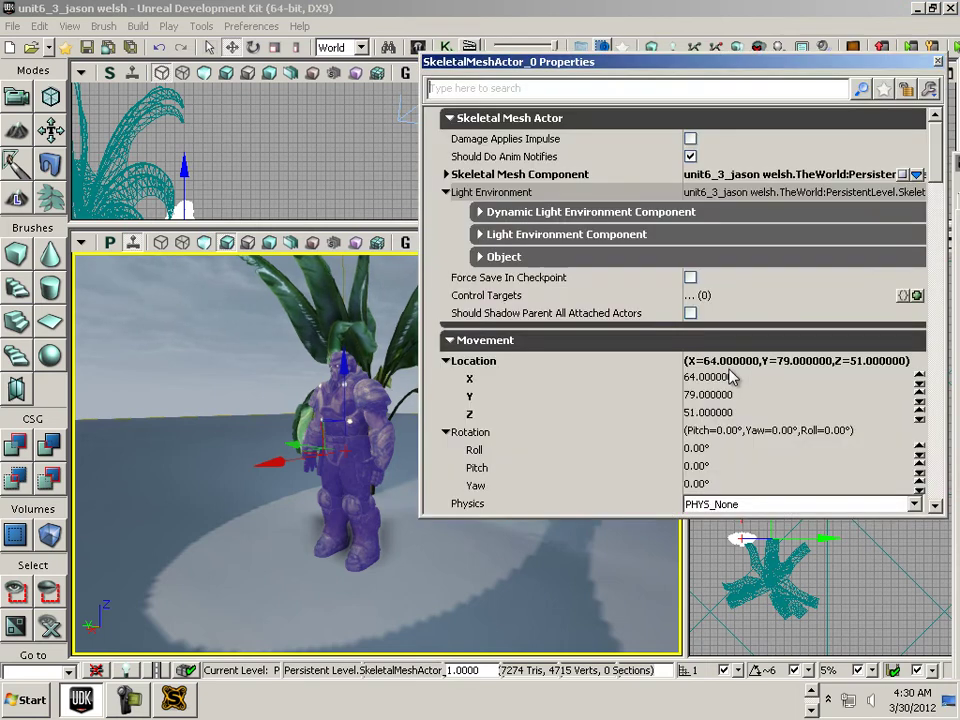
Step: Enable Cast Dynamic Shadow in the figure's Lighting settings and view its shadow on the ground up close
scroll(735, 375, down, 3)
scroll(735, 372, down, 10)
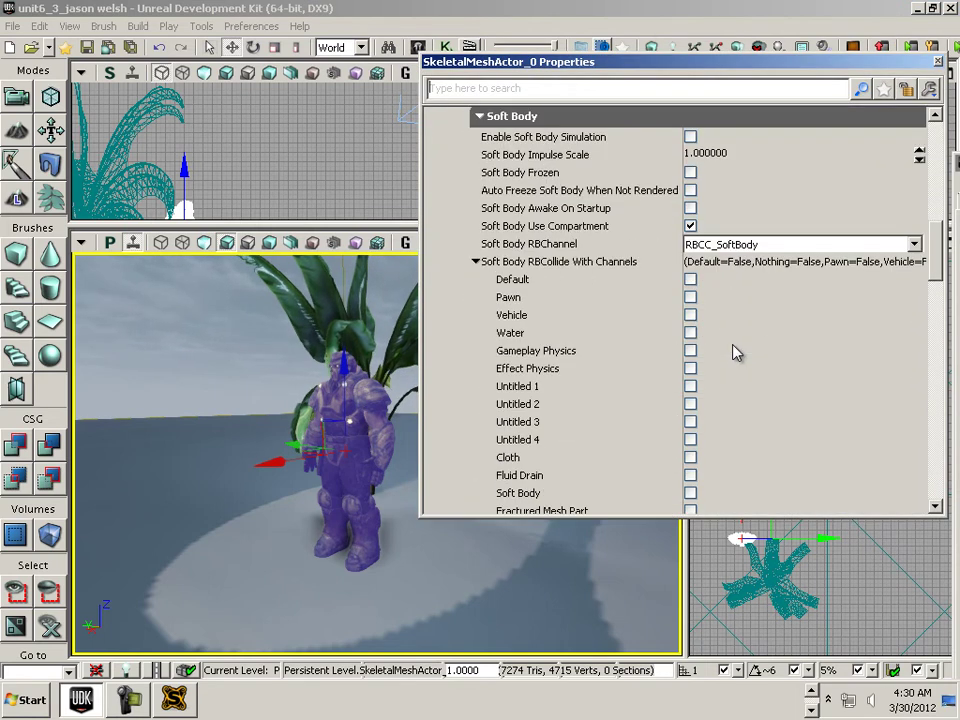
scroll(735, 352, up, 1)
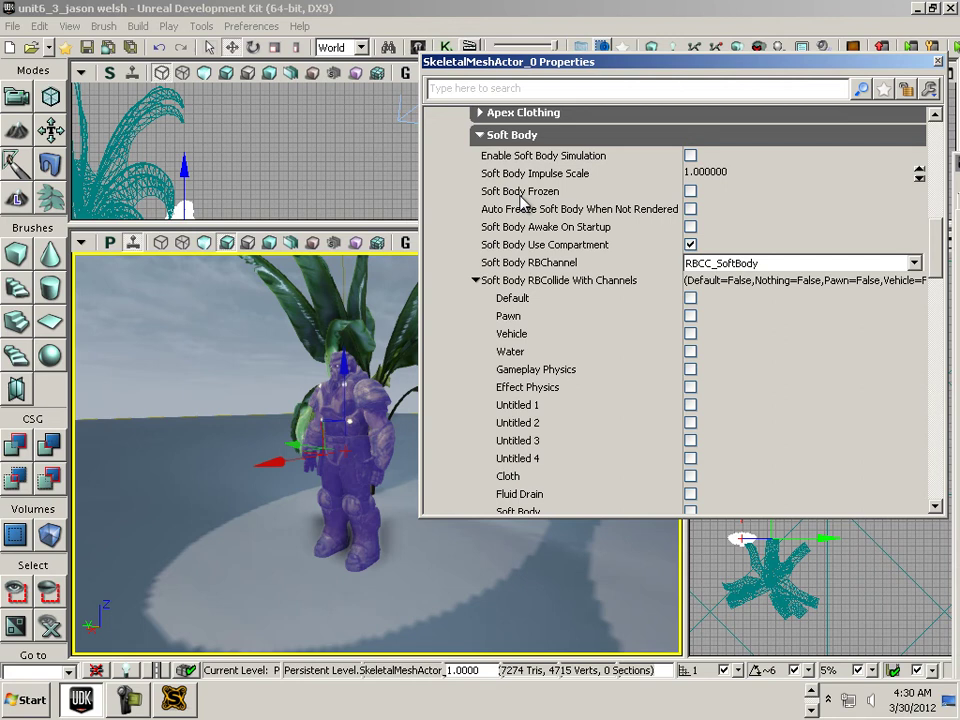
click(480, 136)
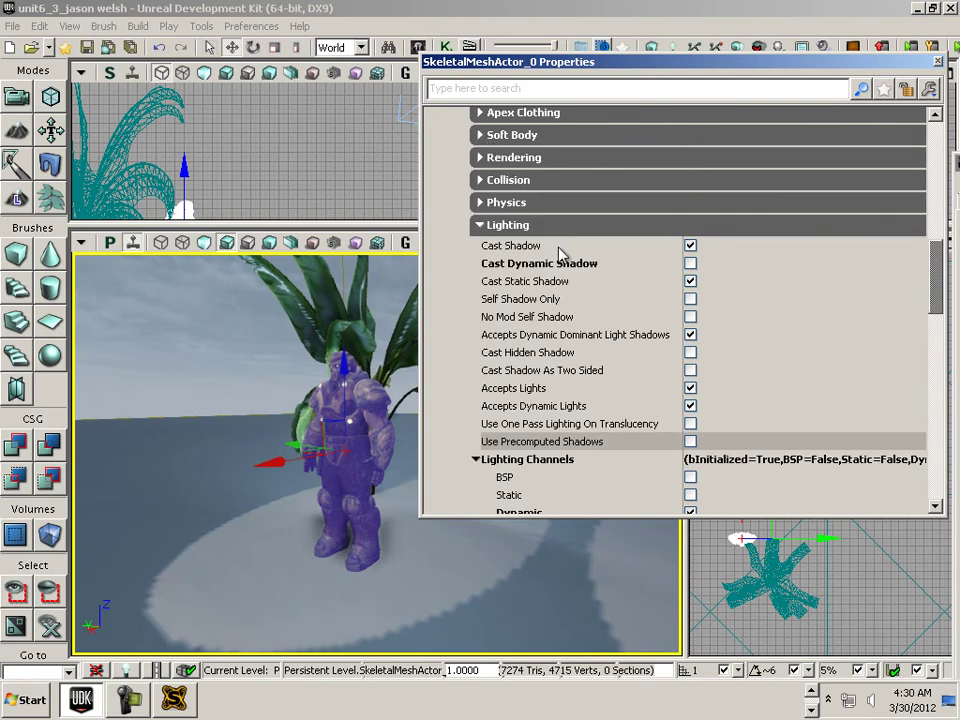
scroll(560, 255, down, 1)
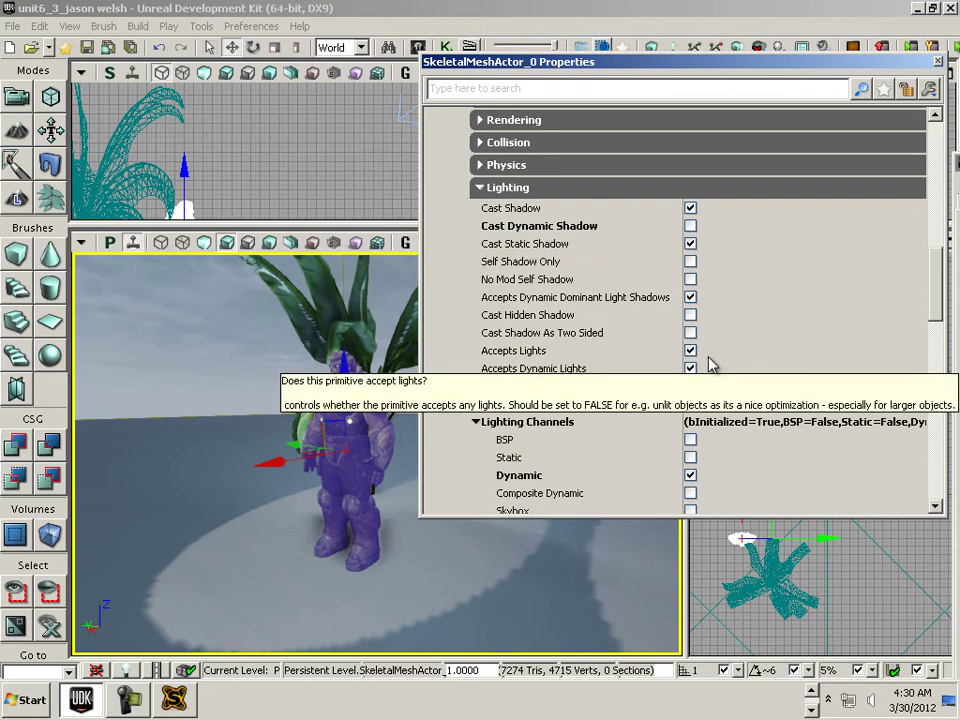
scroll(593, 294, down, 3)
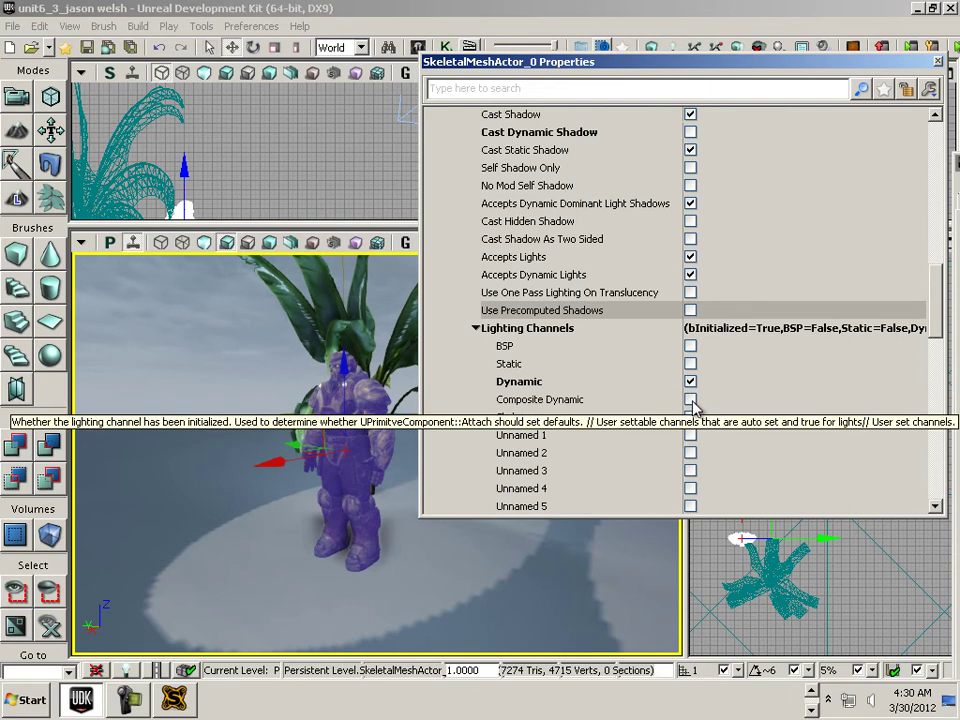
scroll(678, 289, up, 2)
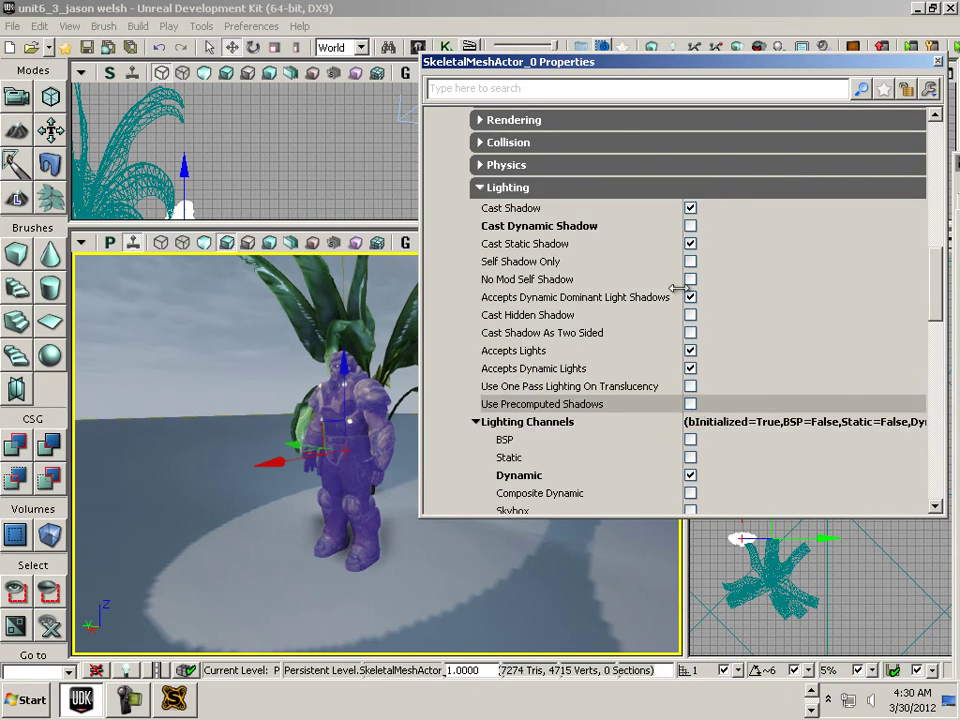
click(690, 226)
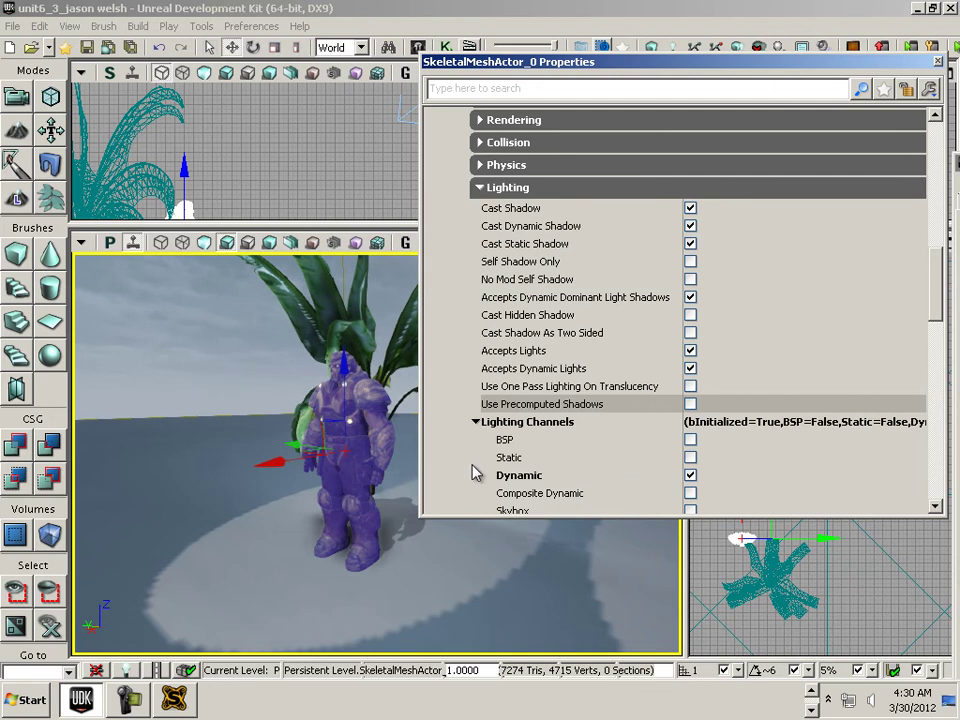
drag(606, 60, 743, 83)
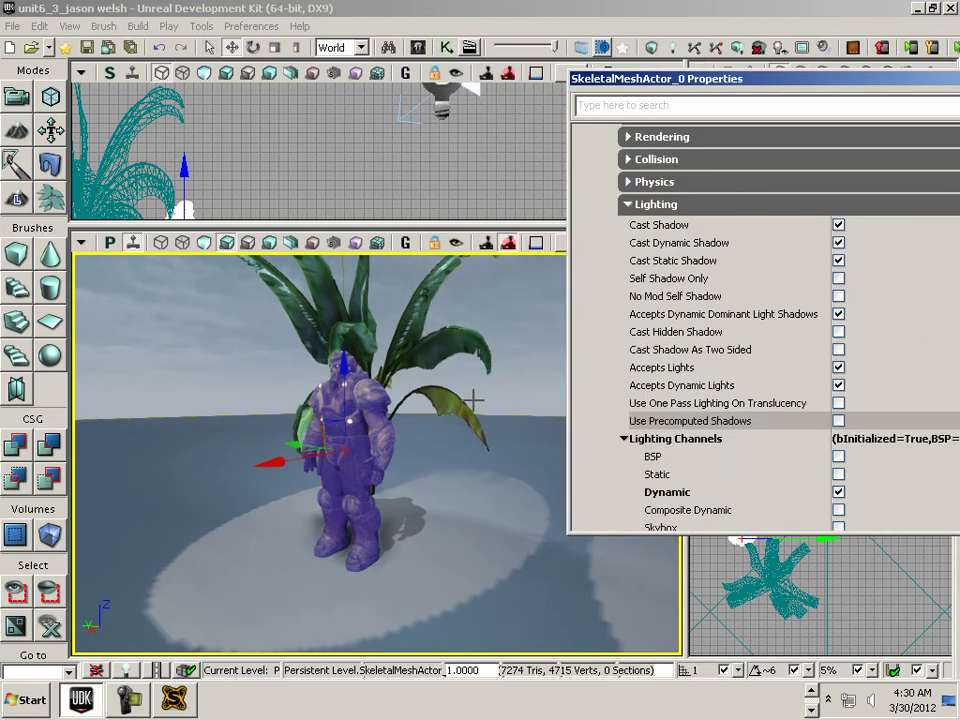
drag(474, 400, 404, 517)
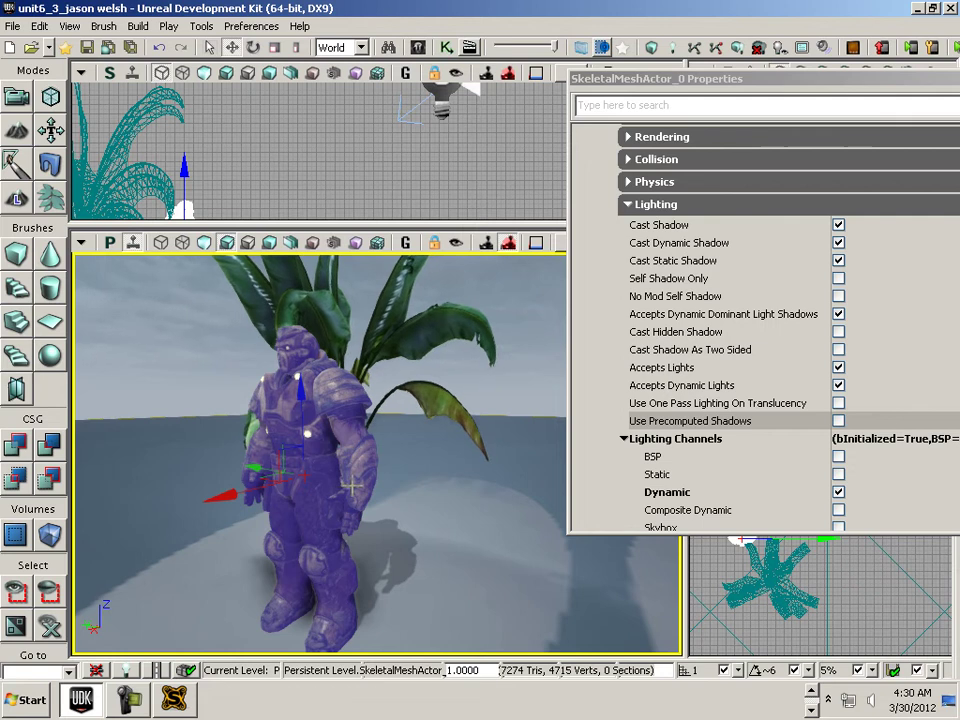
Step: Select the spotlight above the first figure and bring its Light Component shadow settings and Lighting Channels into view
drag(352, 486, 238, 579)
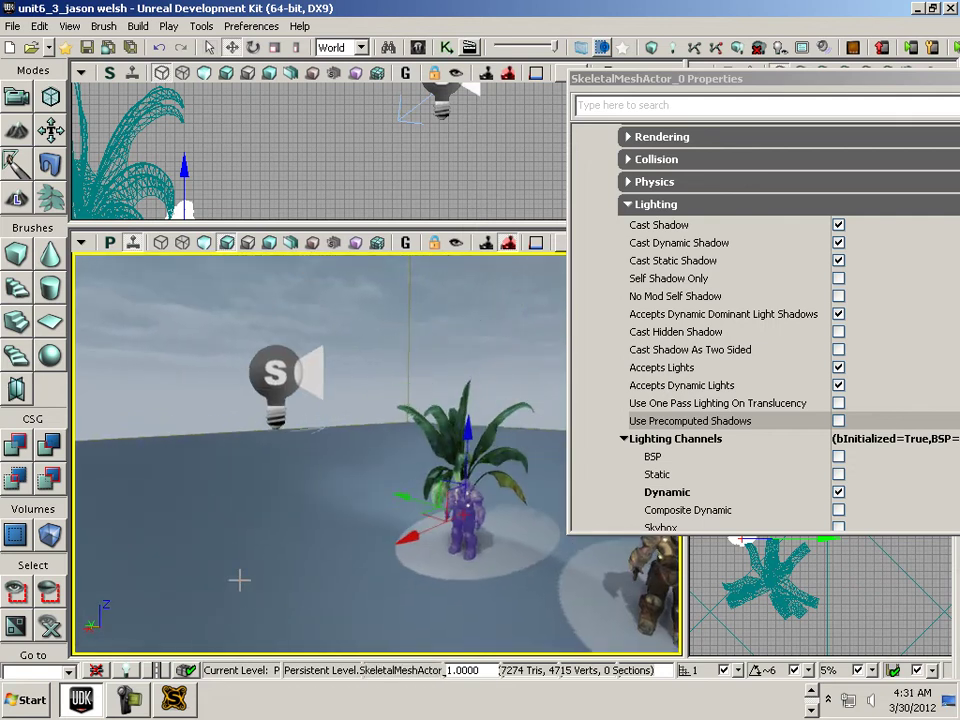
click(278, 376)
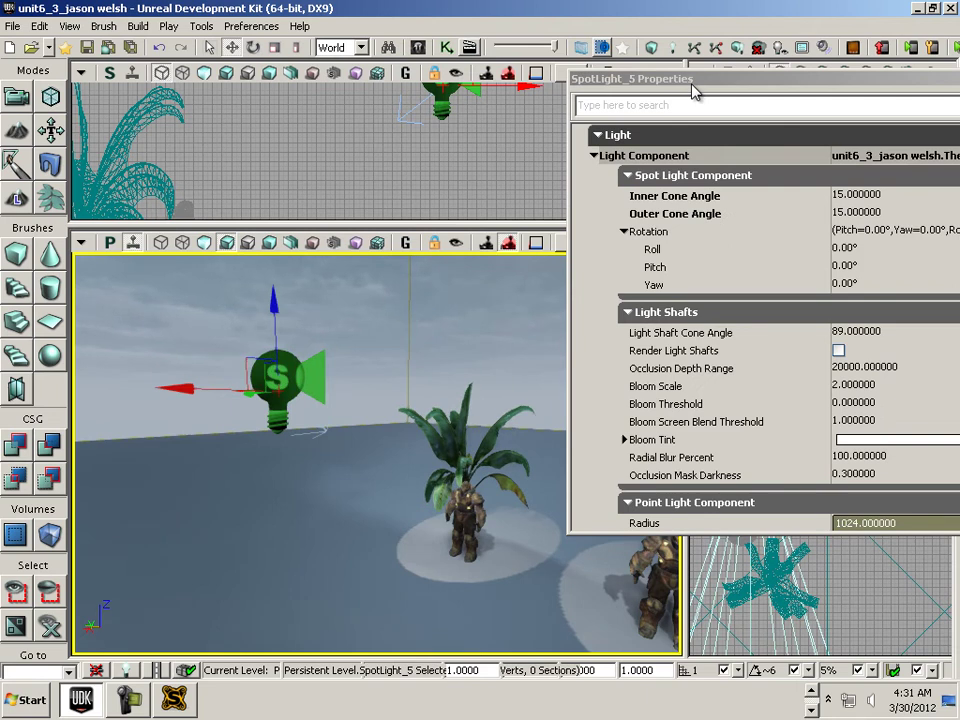
drag(695, 92, 621, 71)
scroll(619, 272, down, 8)
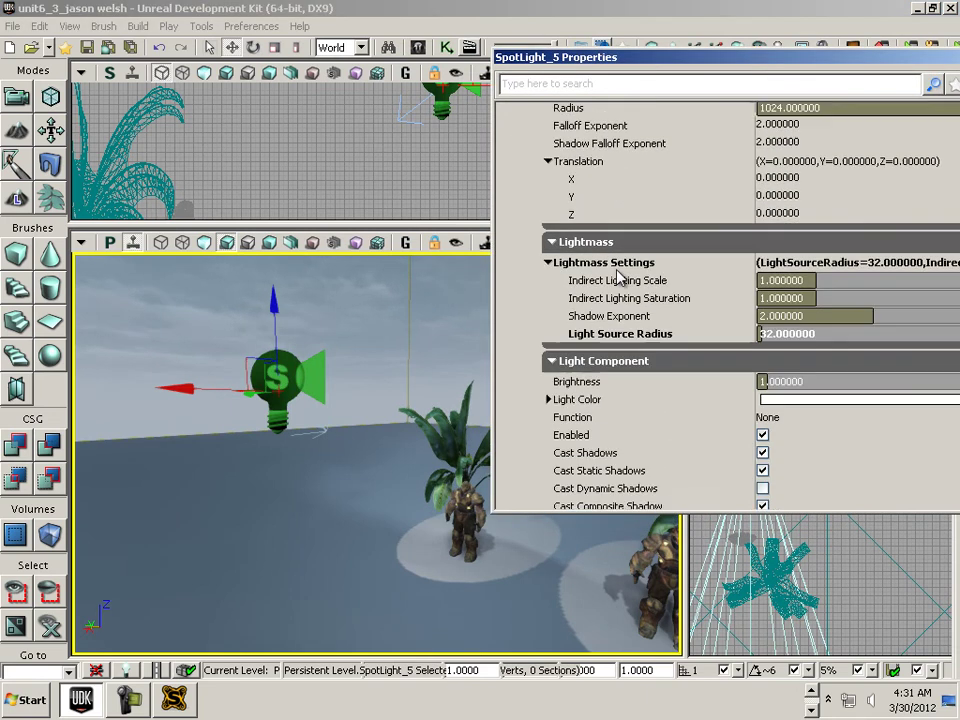
scroll(619, 278, down, 8)
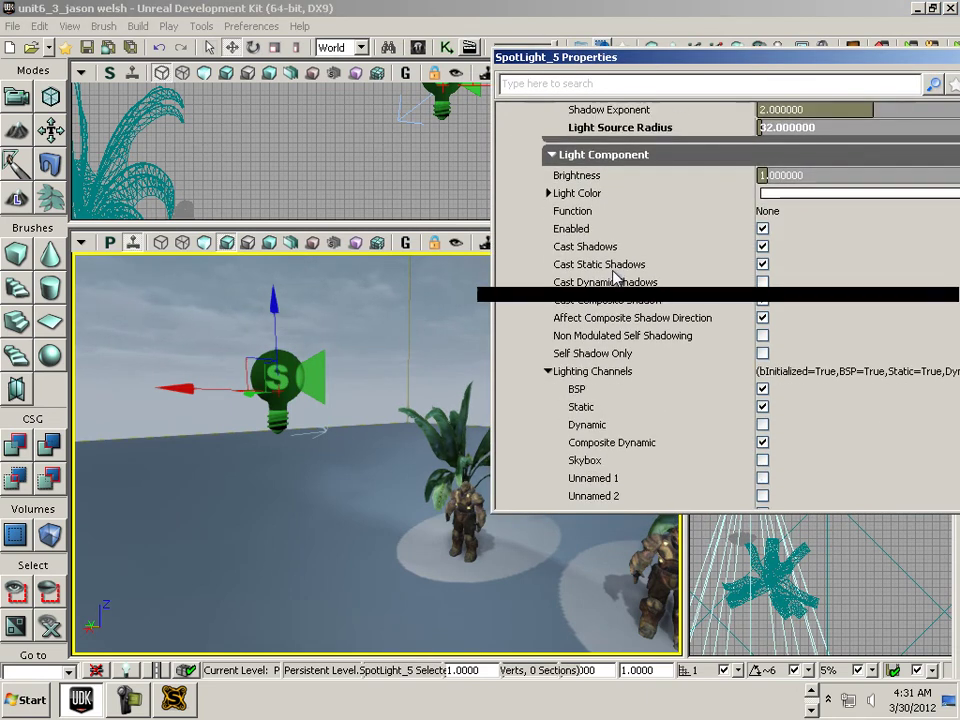
scroll(615, 280, down, 3)
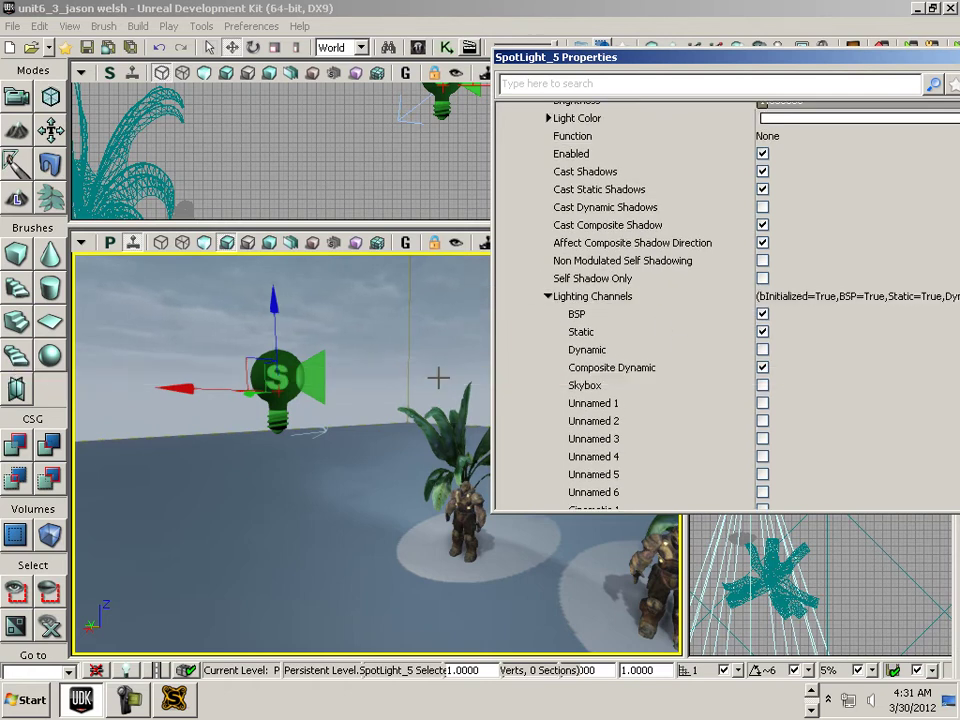
drag(439, 377, 501, 356)
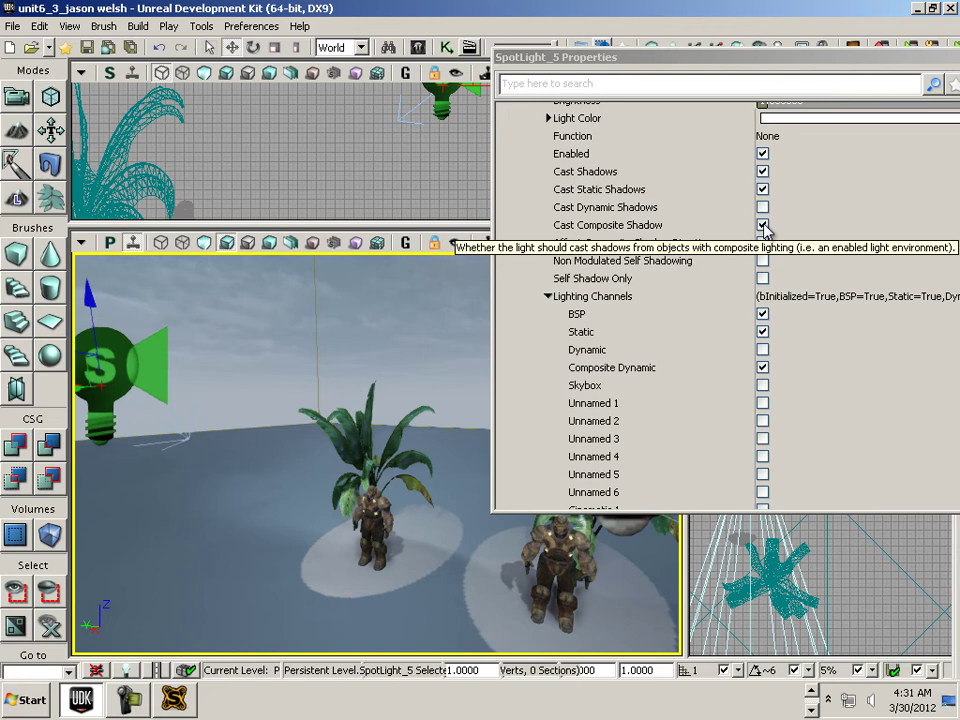
Step: Toggle the spotlight's Cast Composite Shadow off and back on twice to compare the first figure's shadow
click(763, 226)
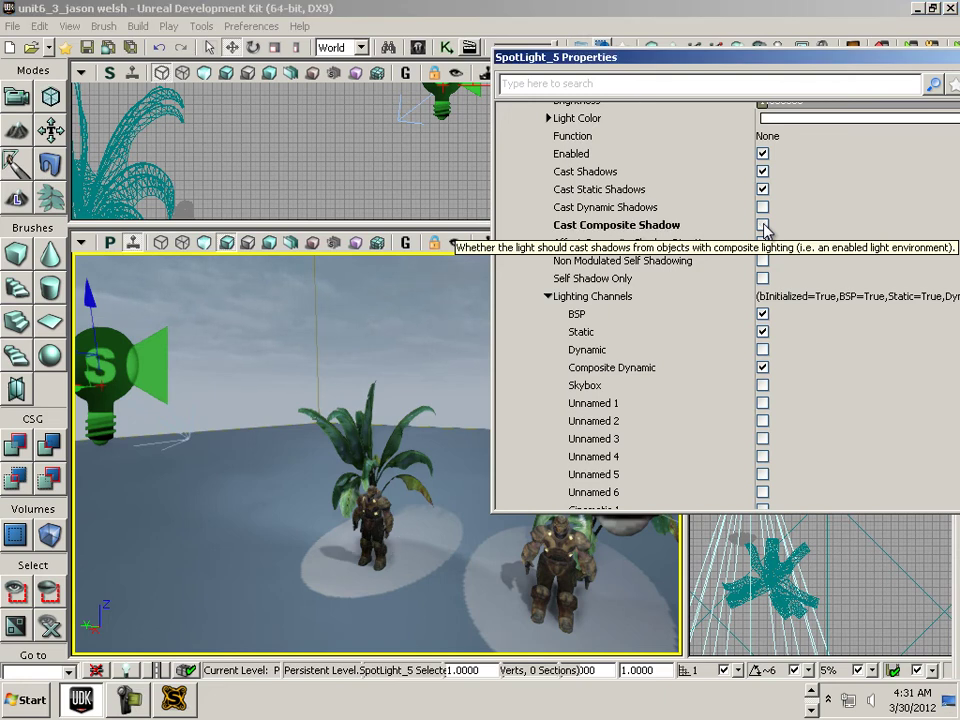
click(763, 226)
click(763, 226)
click(763, 226)
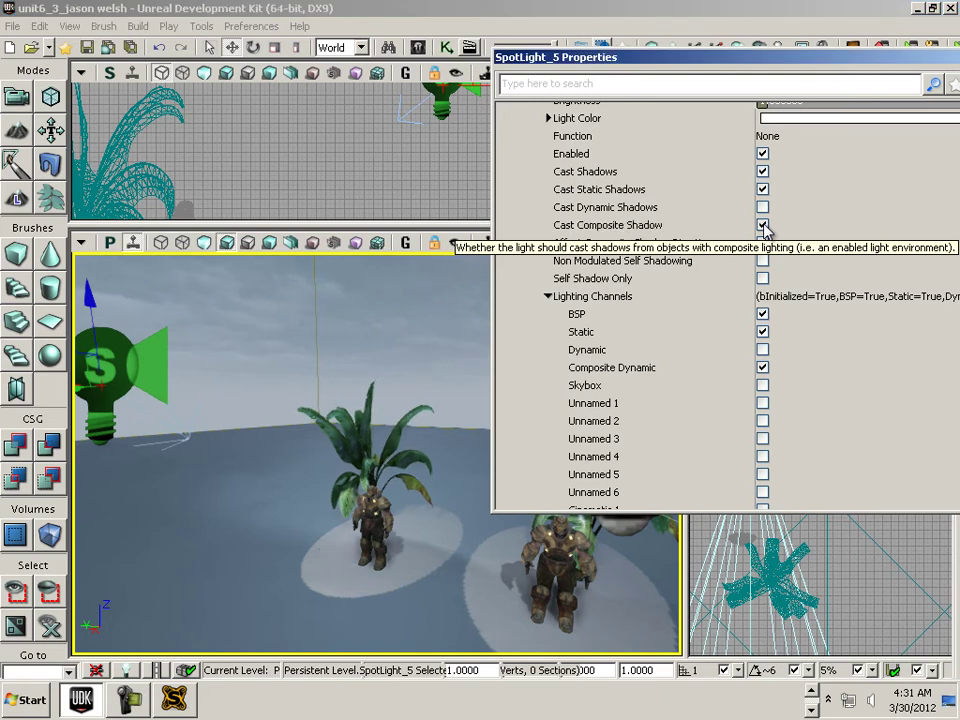
Step: For the spotlight, enable Cast Dynamic Shadows and the Dynamic channel, and disable Cast Static Shadows and the Static channel
drag(440, 456, 189, 537)
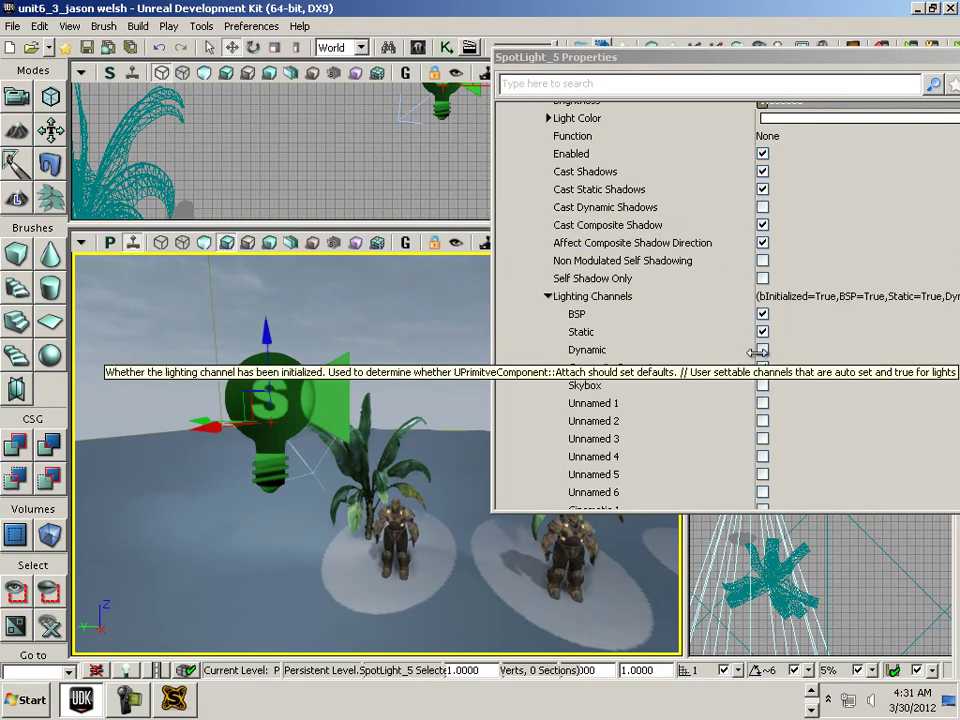
click(763, 350)
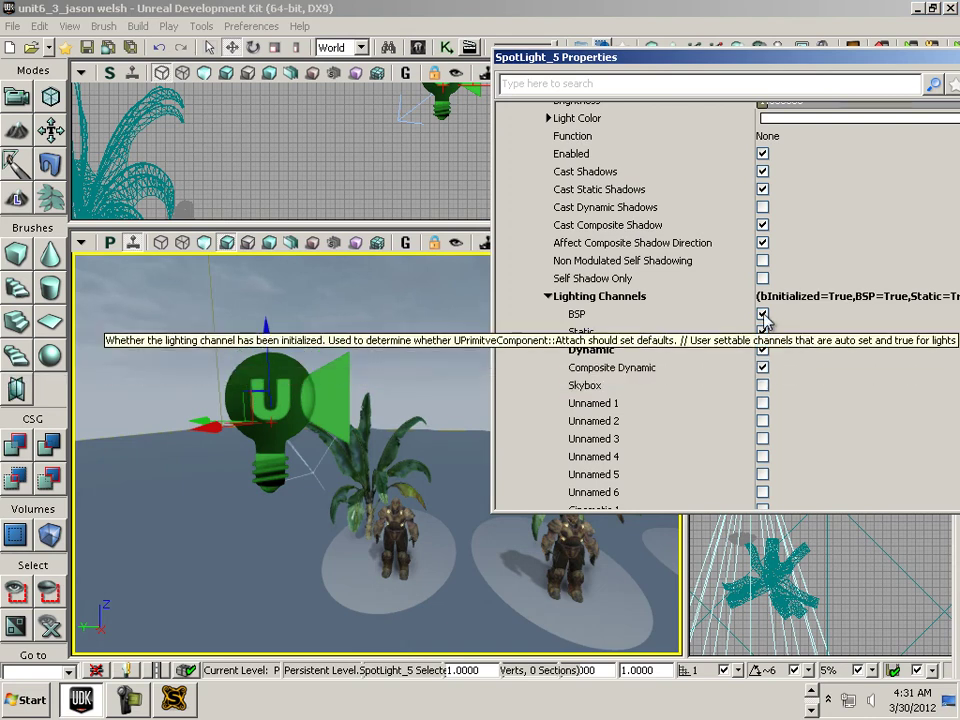
click(763, 331)
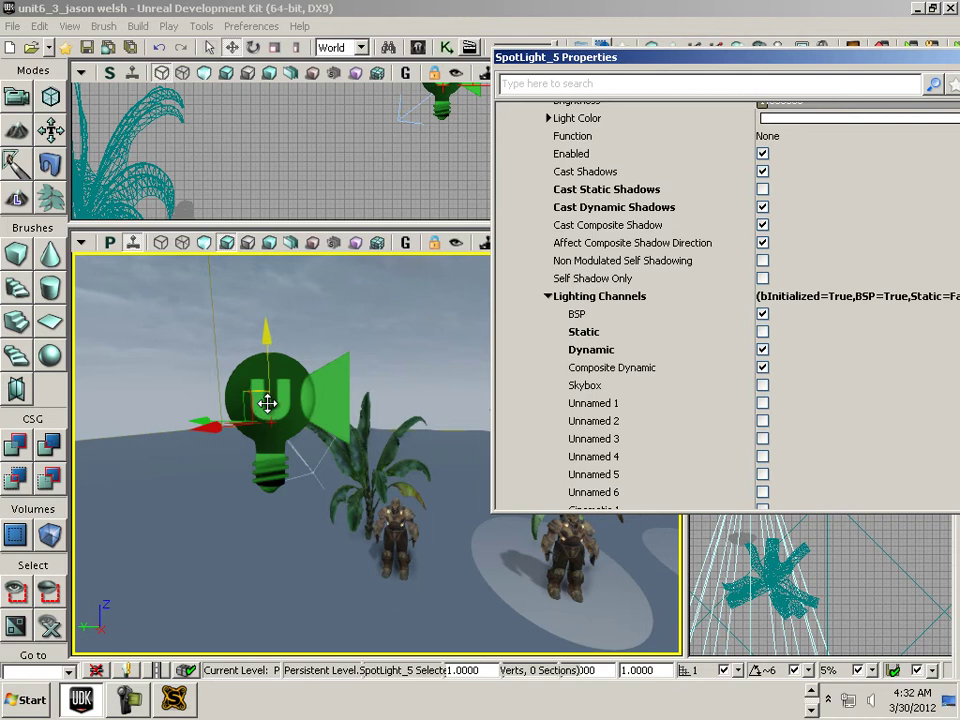
drag(381, 486, 369, 440)
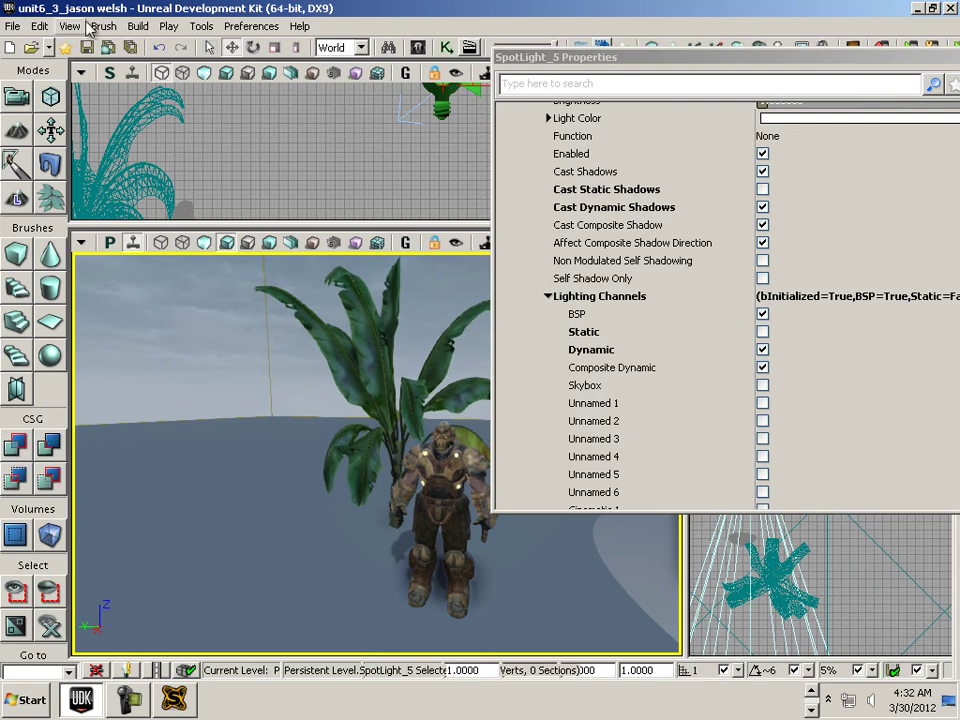
Step: Run Build All for the level and start the play preview from the ground near the first figure
click(136, 27)
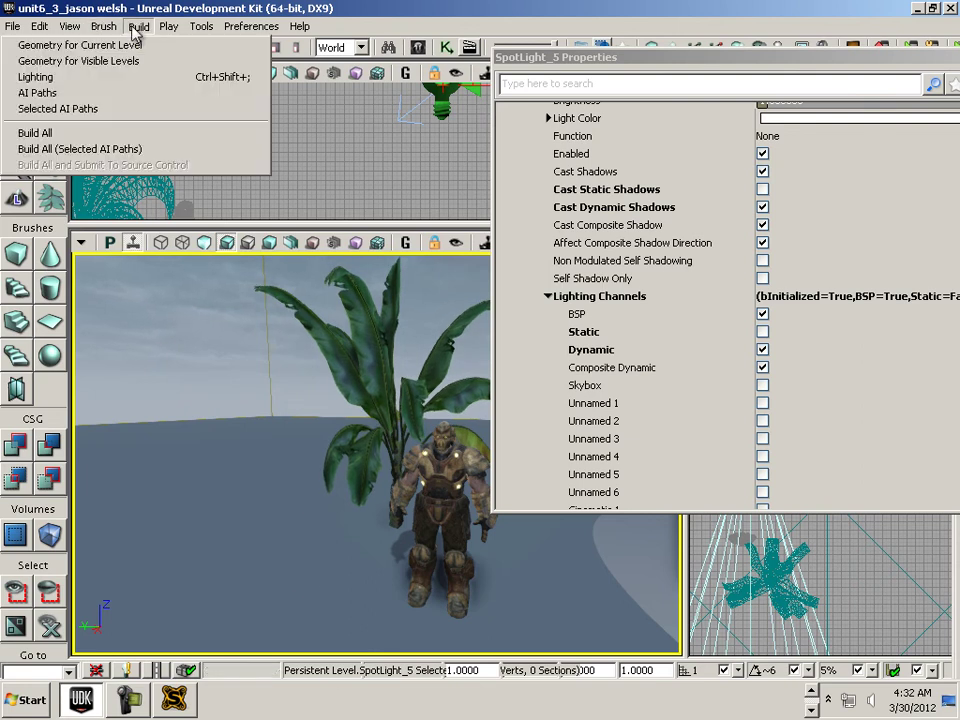
click(100, 133)
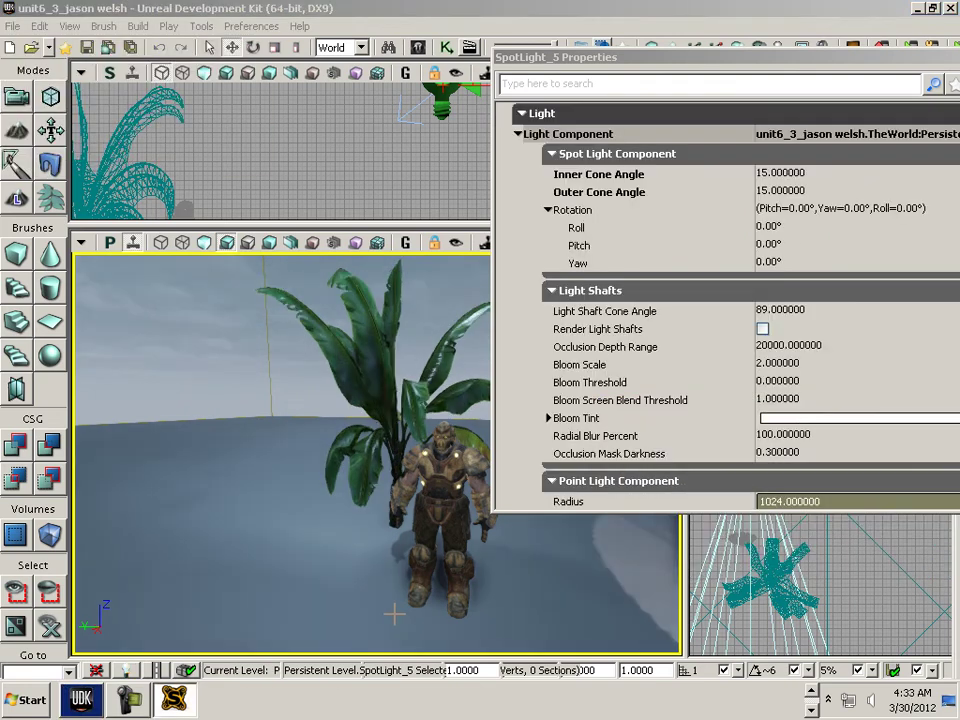
click(395, 622)
right_click(398, 625)
click(493, 675)
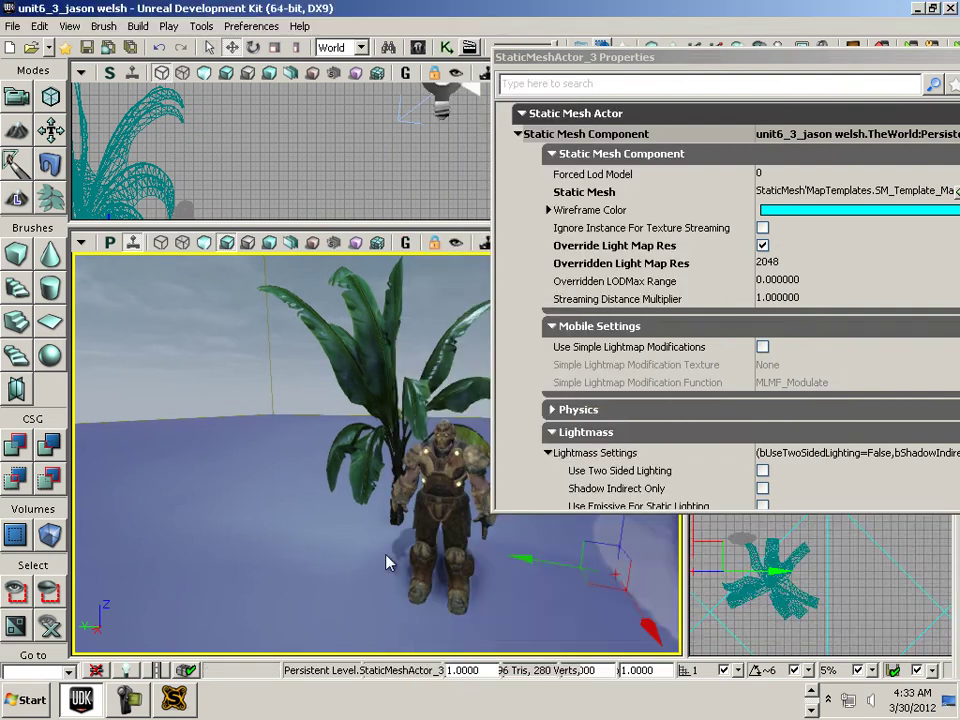
Step: Walk around the three figures in the play preview to compare their light pools and ground shadows, and quit it
key(s)
key(w)
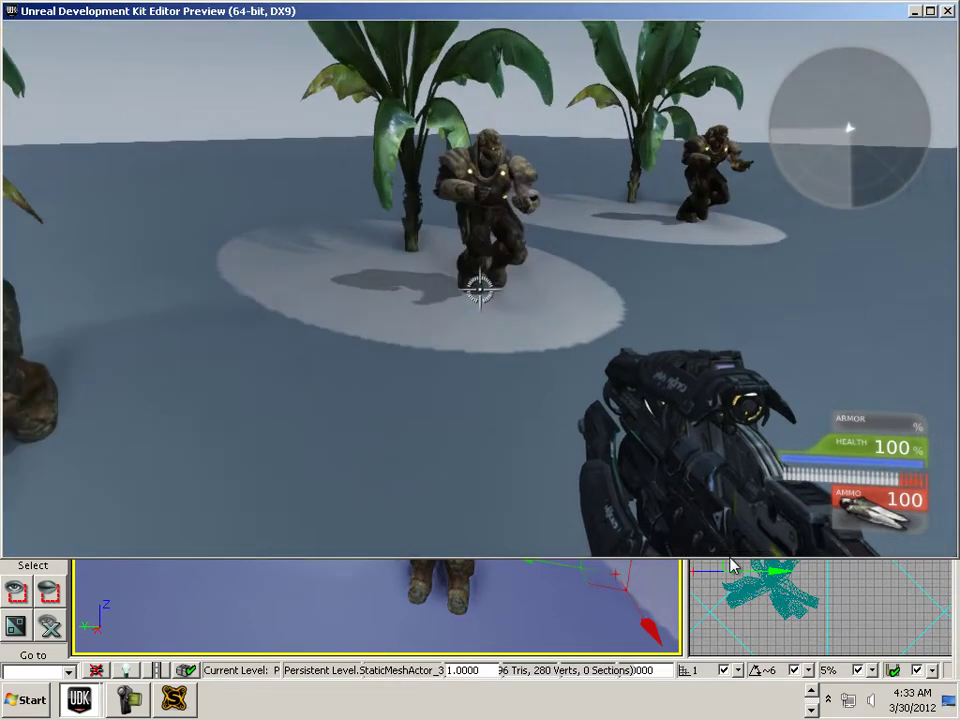
key(w)
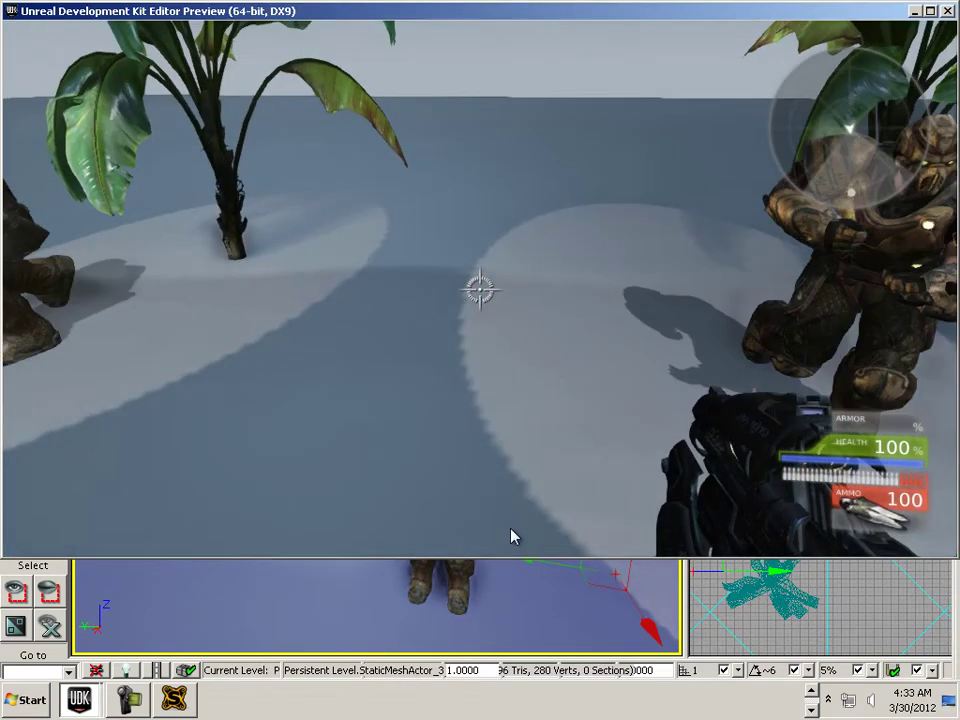
key(s)
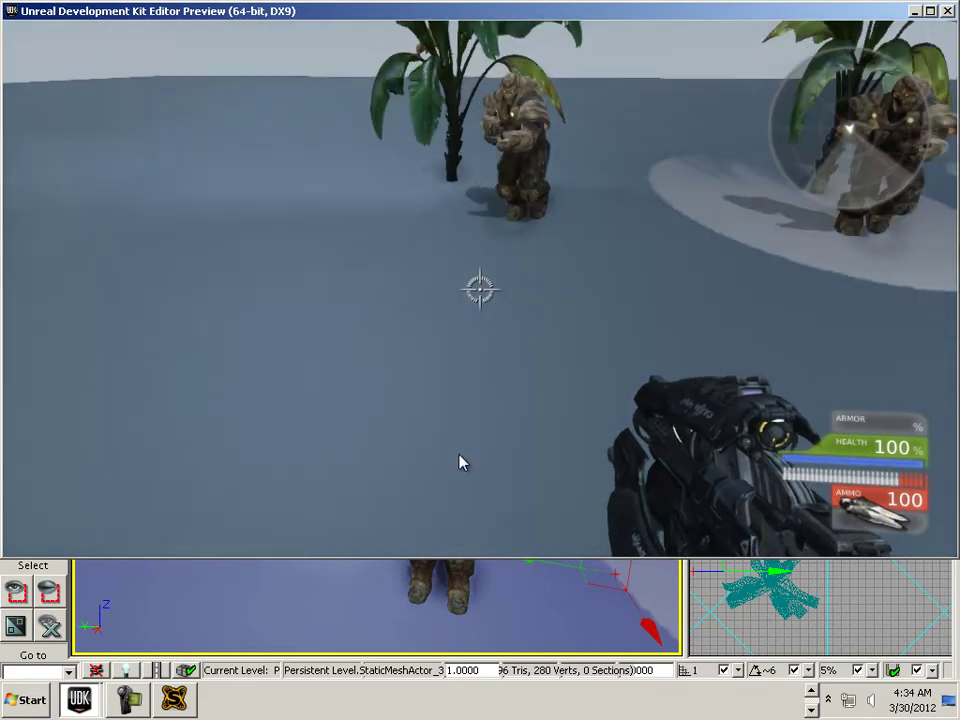
key(w)
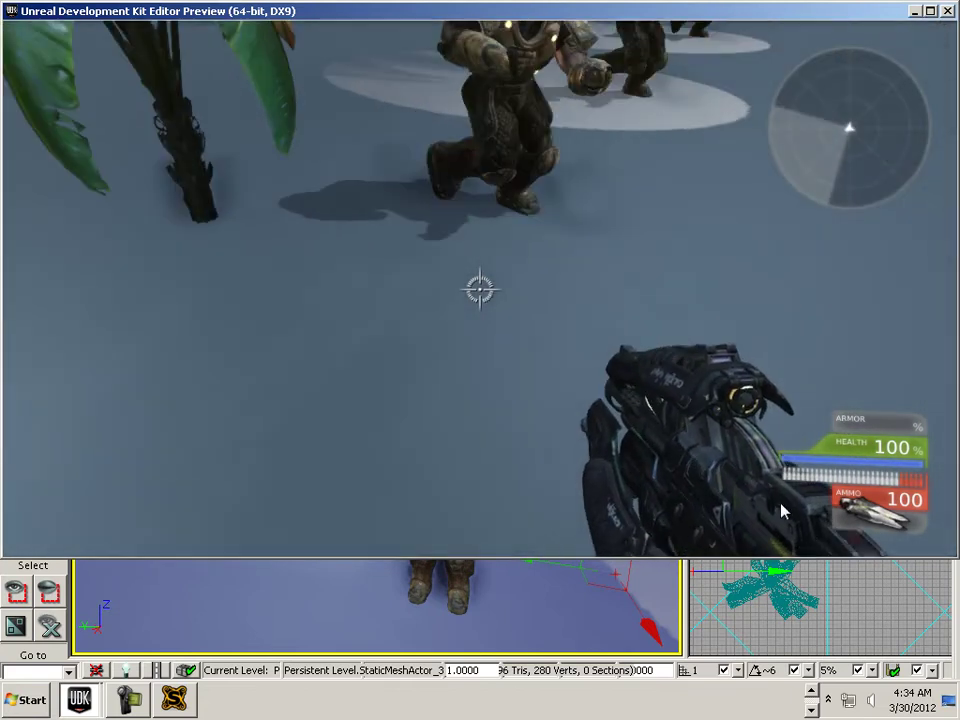
key(w)
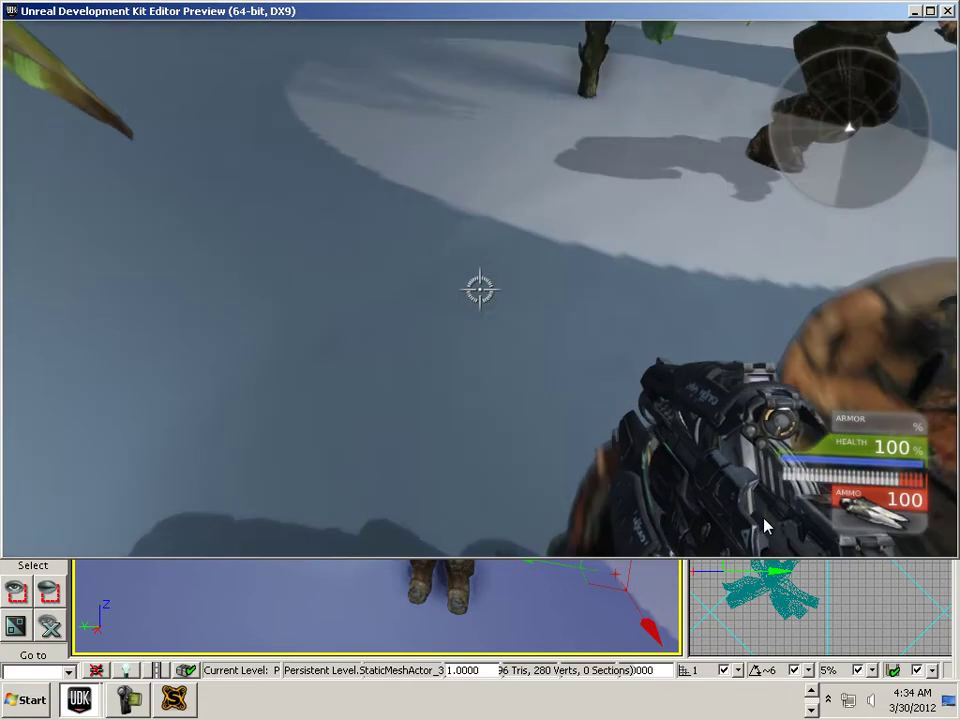
key(w)
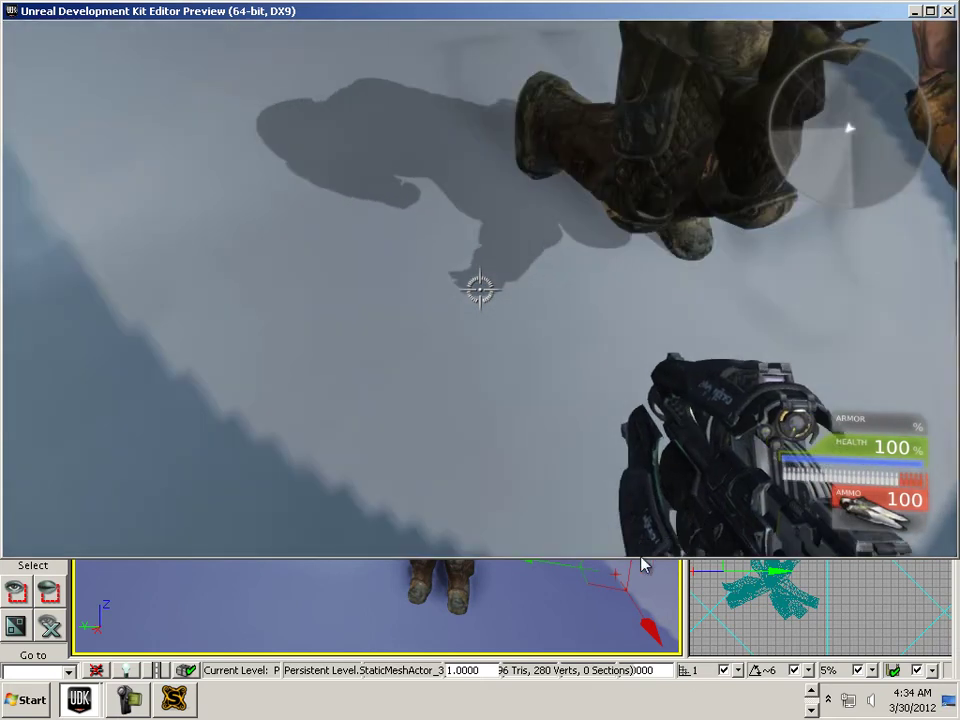
key(w)
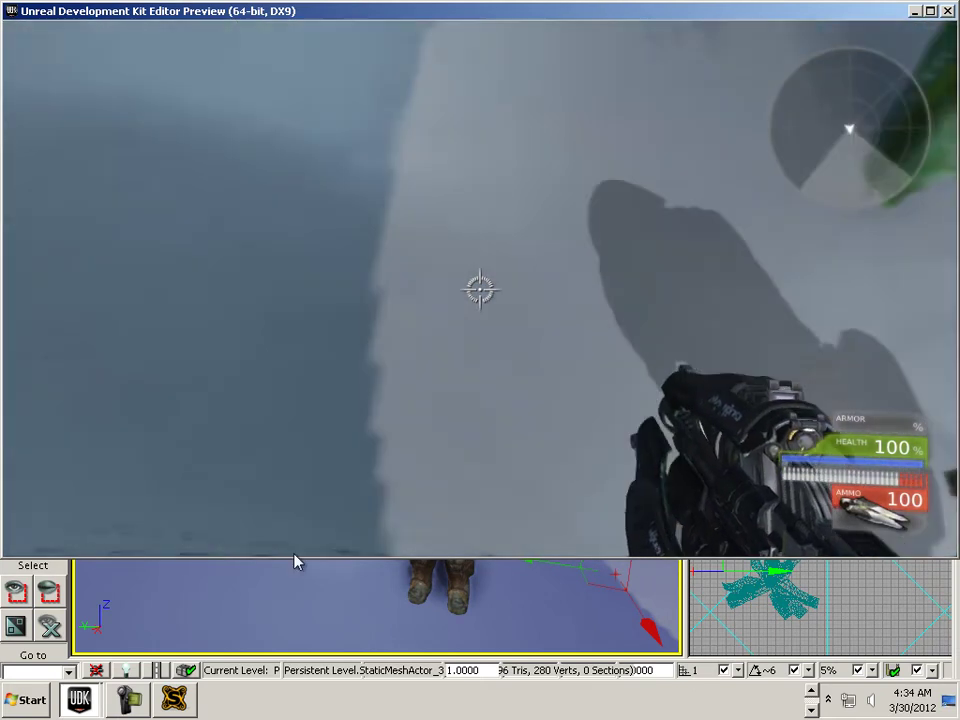
key(w)
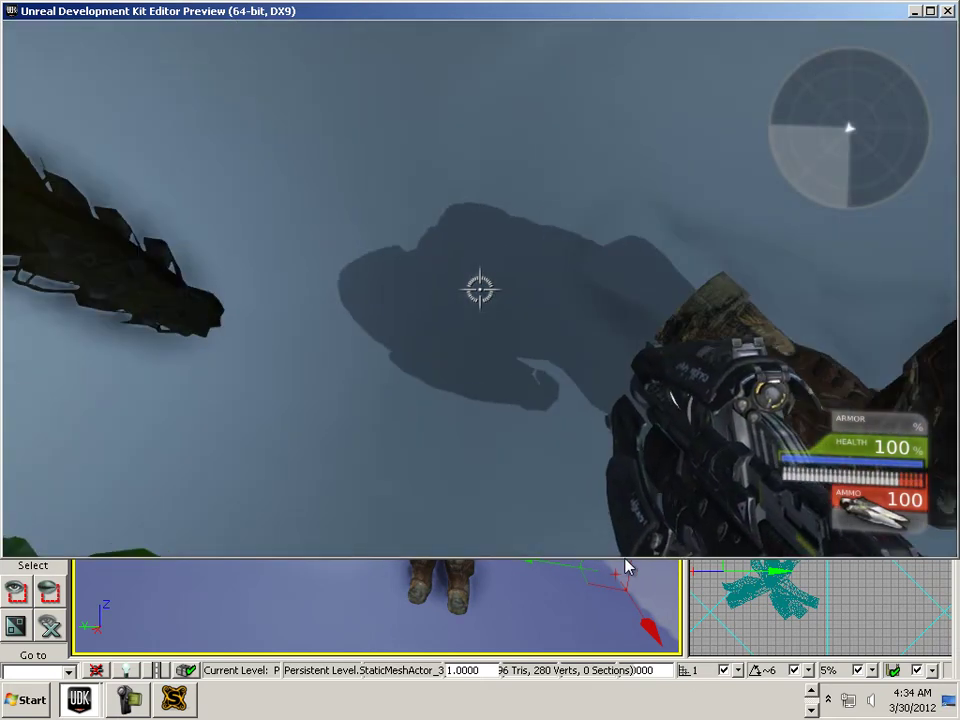
key(w)
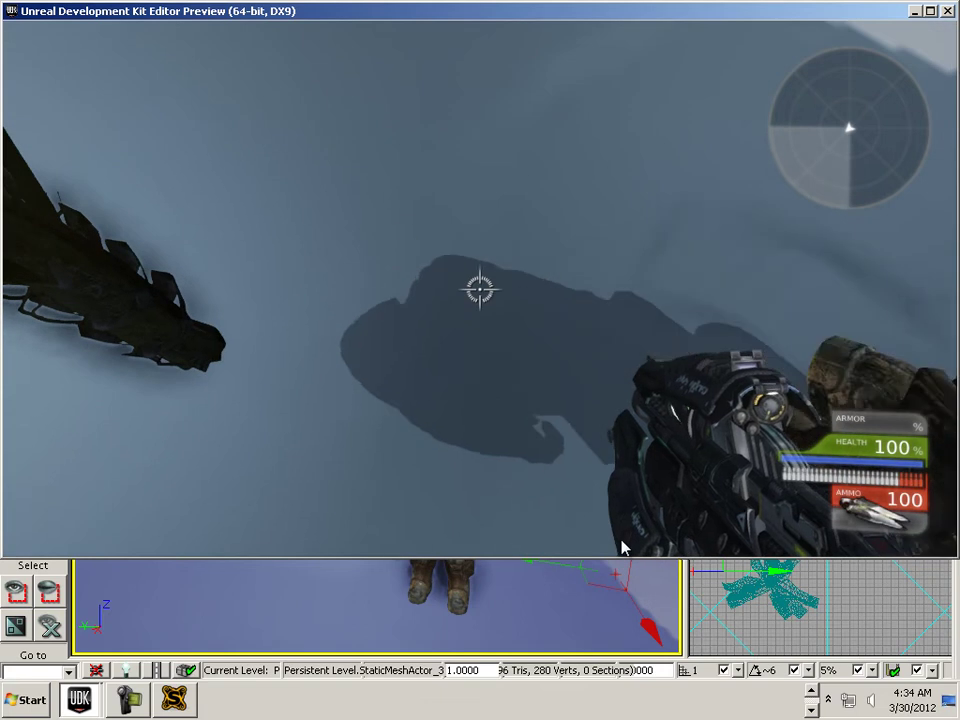
key(s)
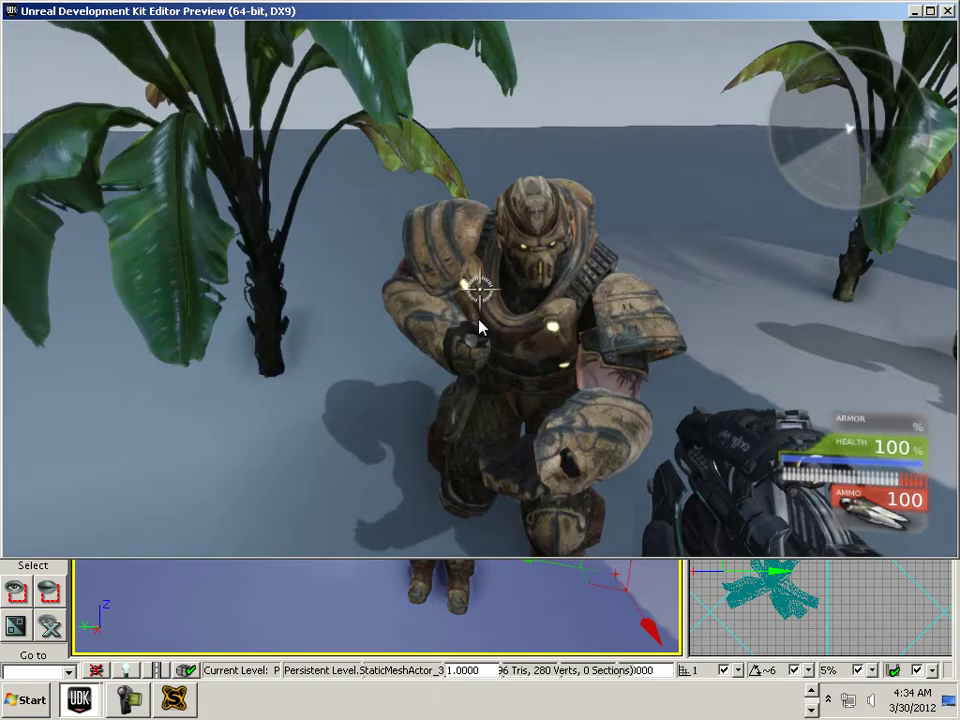
key(w)
key(s)
key(s)
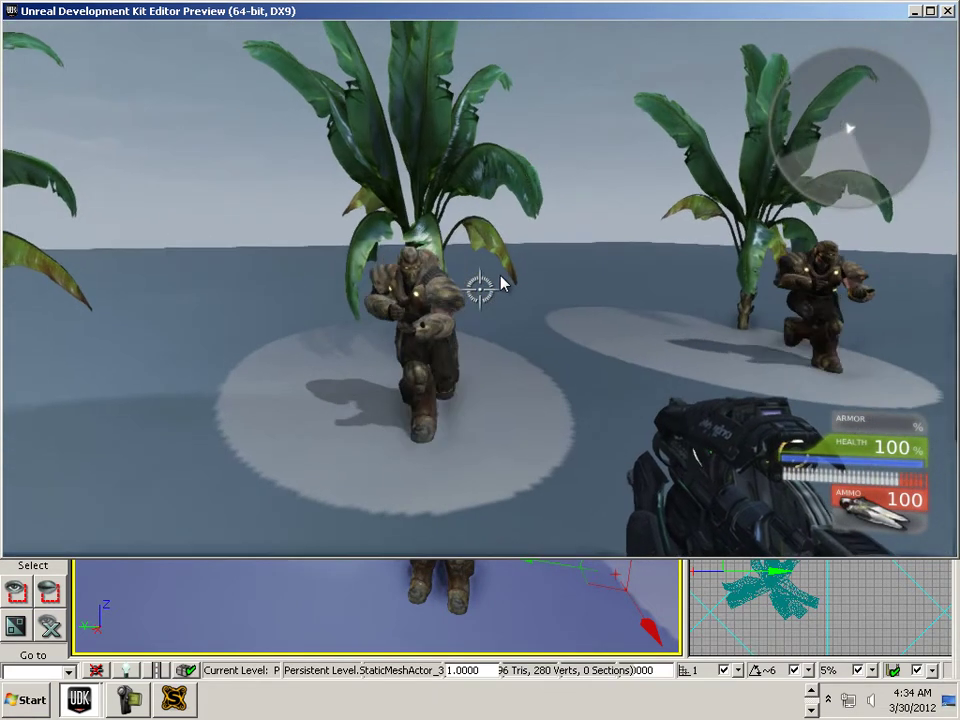
key(w)
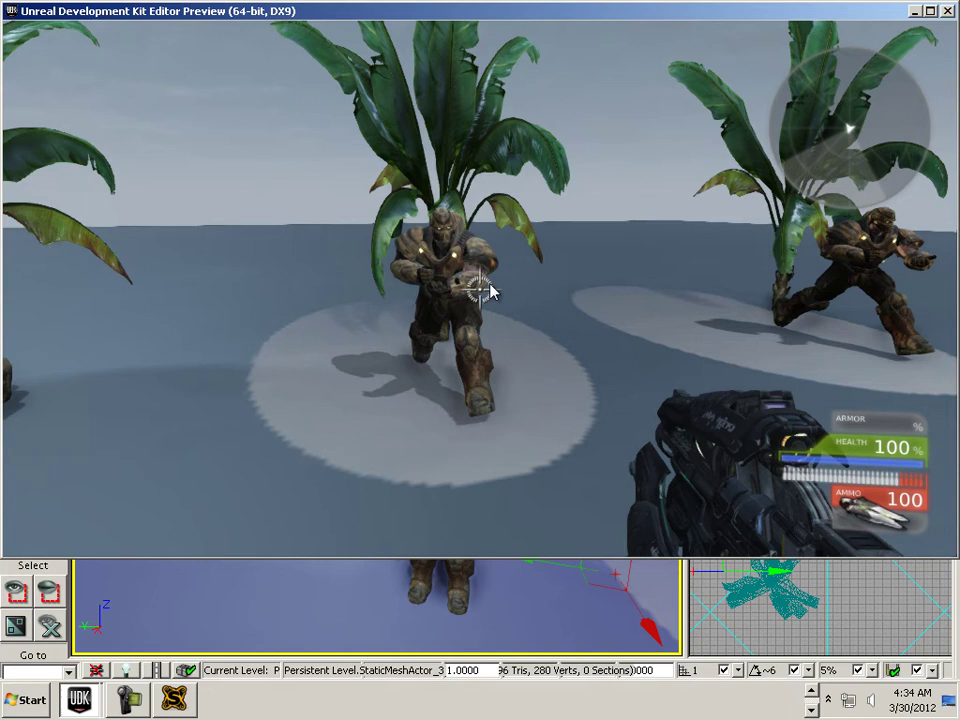
key(w)
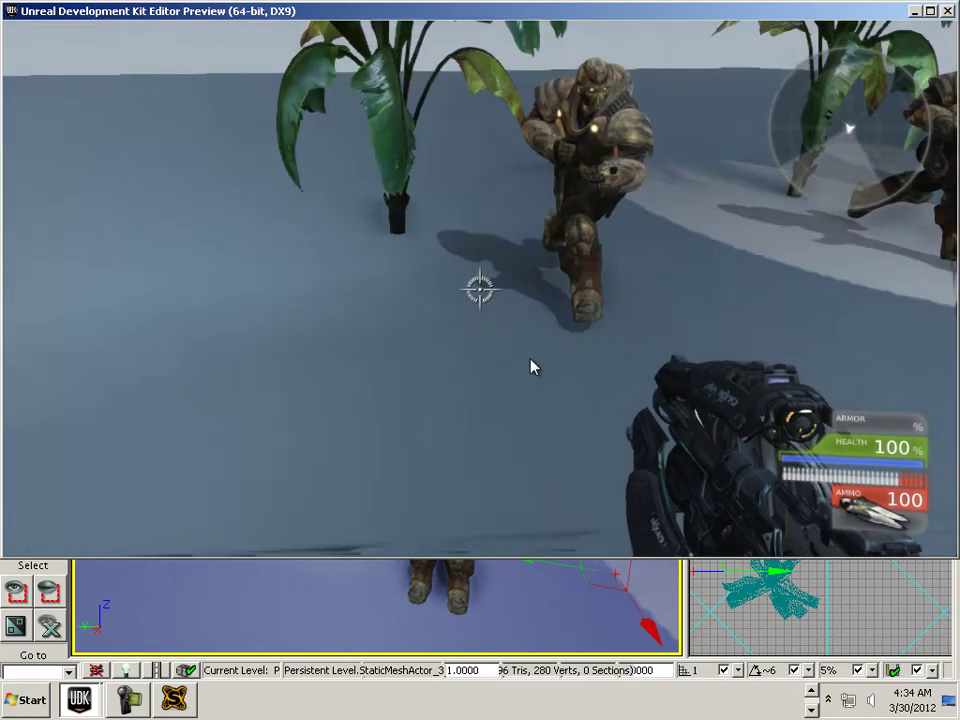
key(s)
key(w)
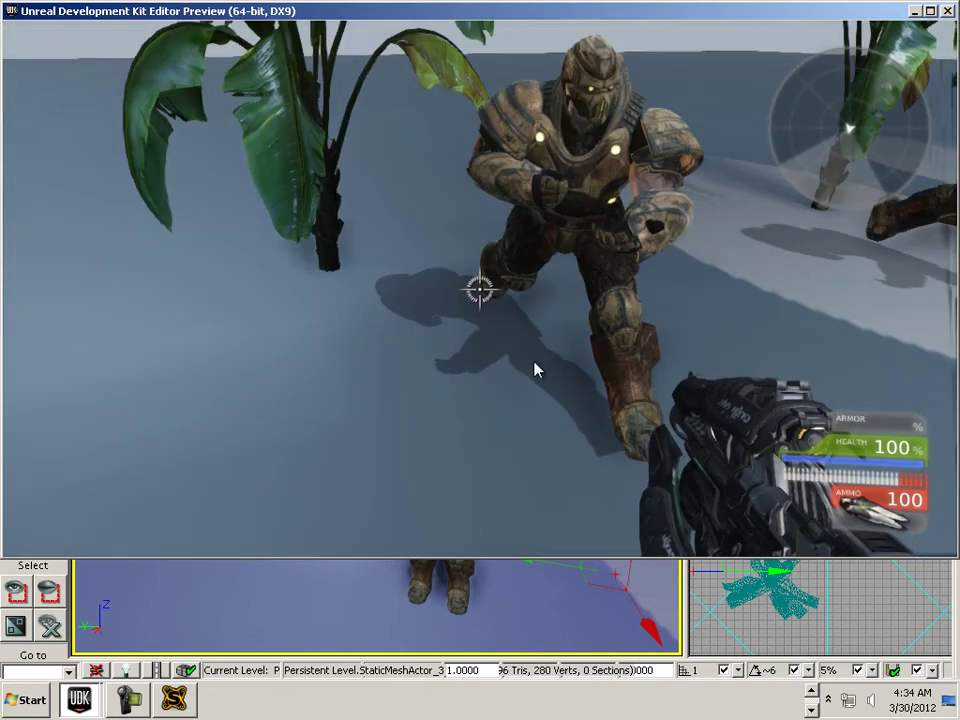
key(Escape)
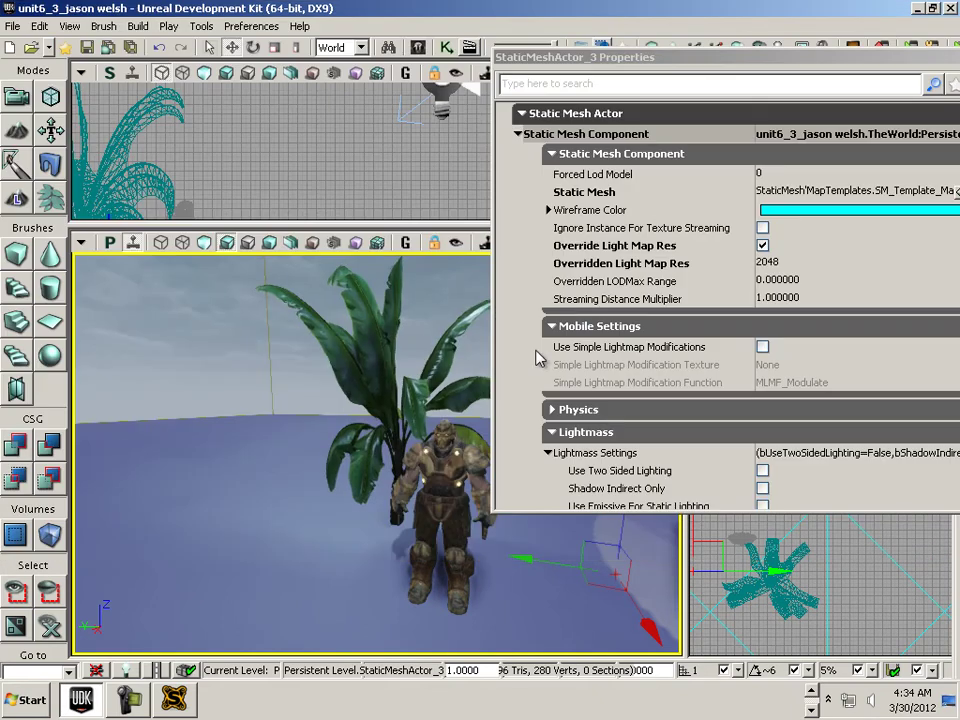
Step: Select the first figure's spotlight again and re-enable its Cast Static Shadows and Static lighting channel
drag(430, 383, 320, 410)
click(309, 386)
scroll(804, 348, down, 3)
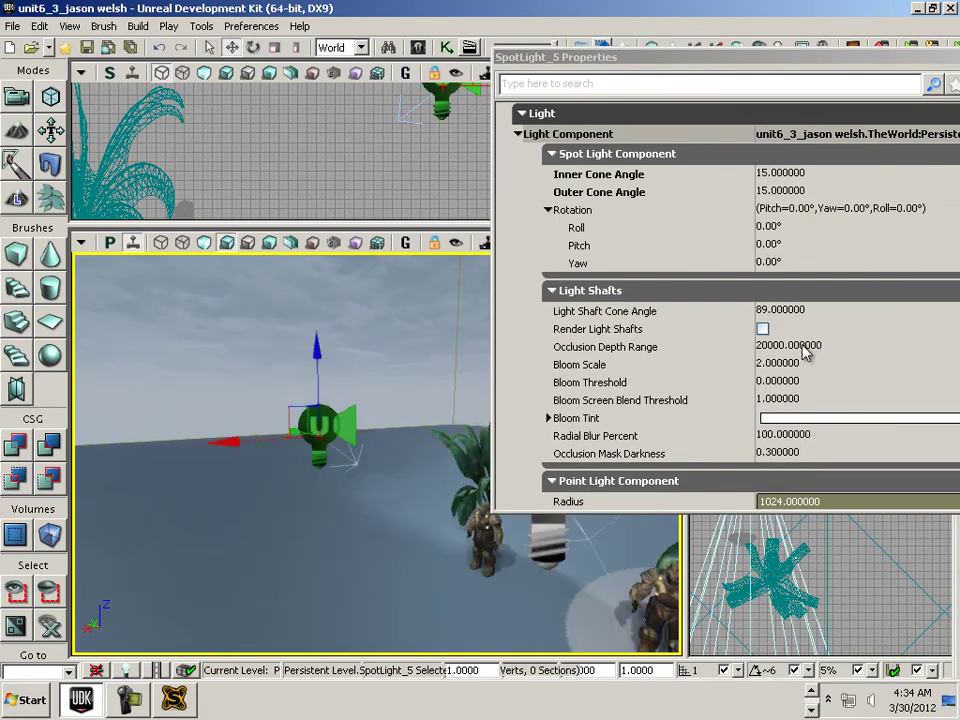
click(772, 366)
scroll(759, 404, down, 10)
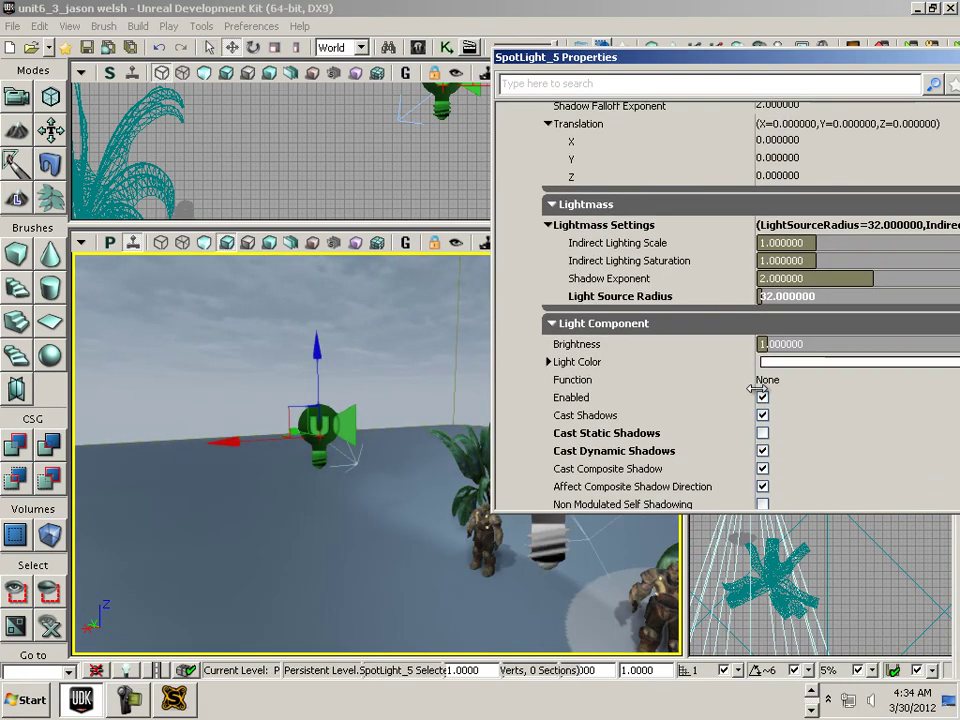
click(763, 245)
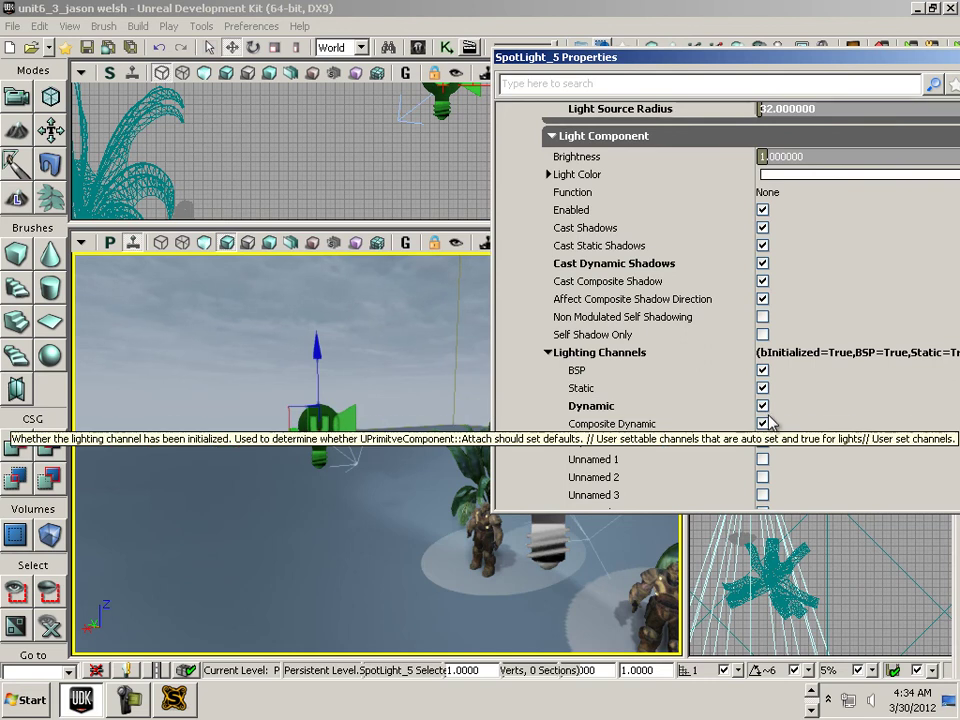
Step: Toggle the spotlight's Dynamic and Composite Dynamic channels off and back on to compare the lighting on the first figure
drag(452, 496, 573, 360)
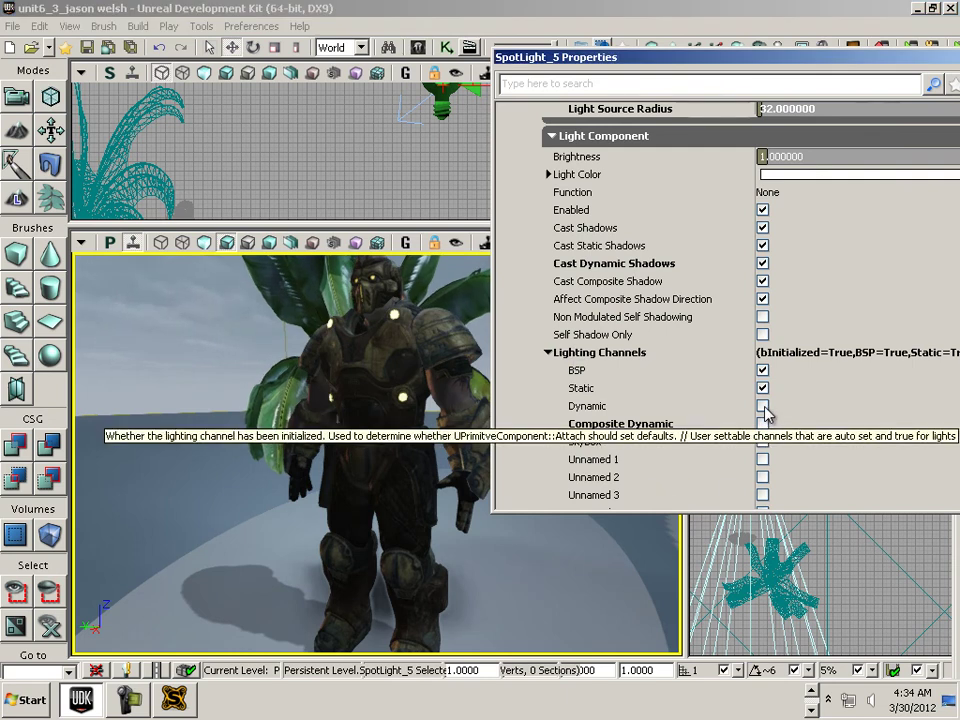
click(762, 406)
drag(355, 422, 344, 462)
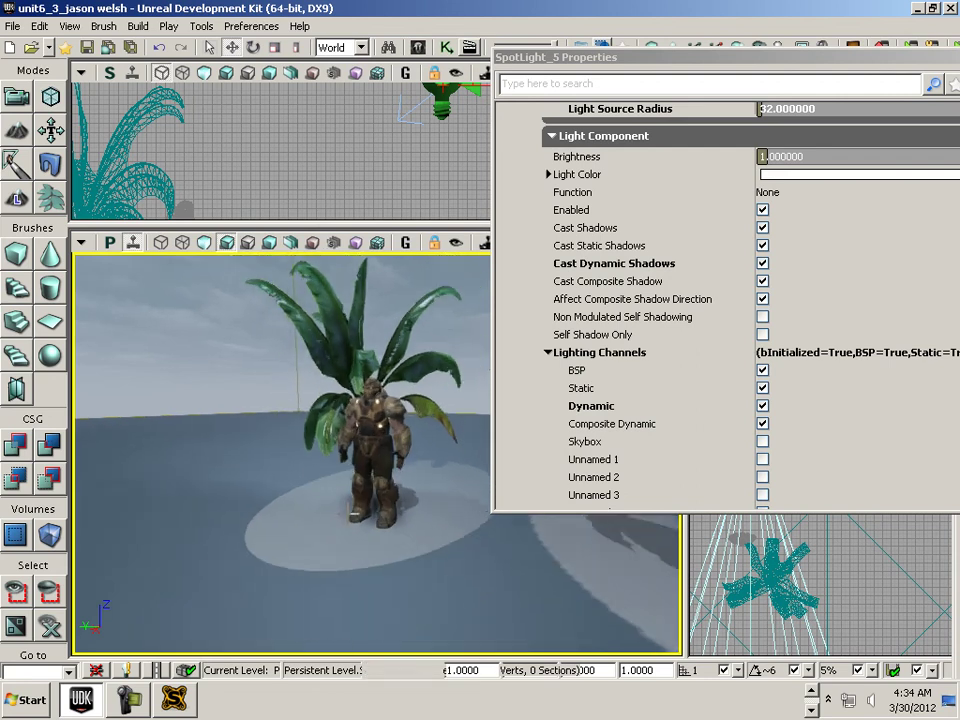
Step: Move the first figure's spotlight, the figure and its palm sideways, farther from the second figure, keeping figure and palm within the light pool
drag(382, 378, 267, 343)
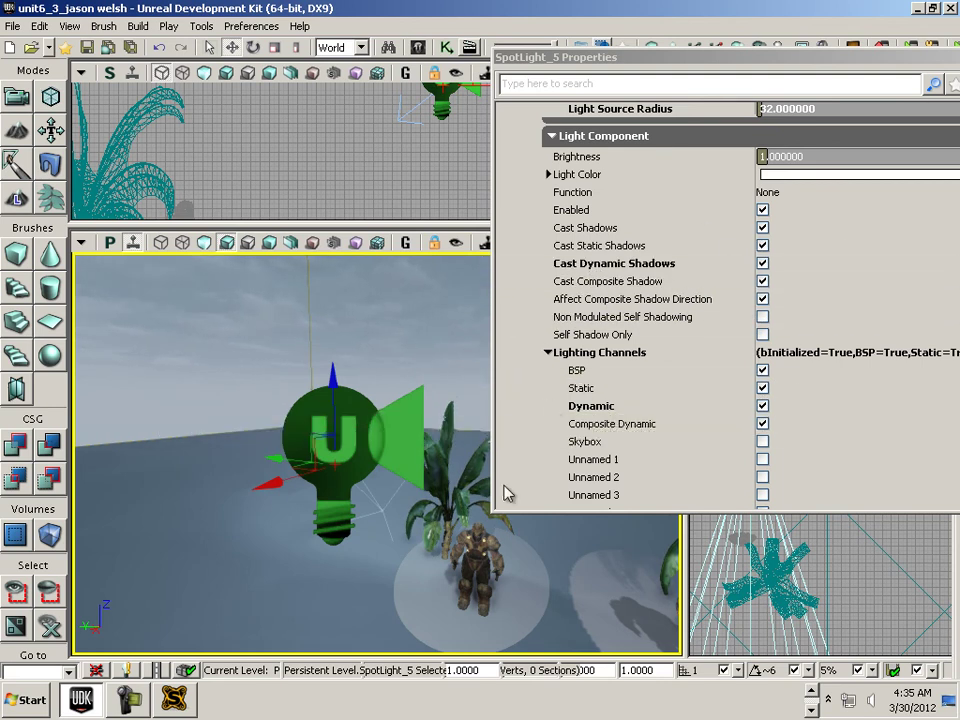
drag(245, 447, 358, 492)
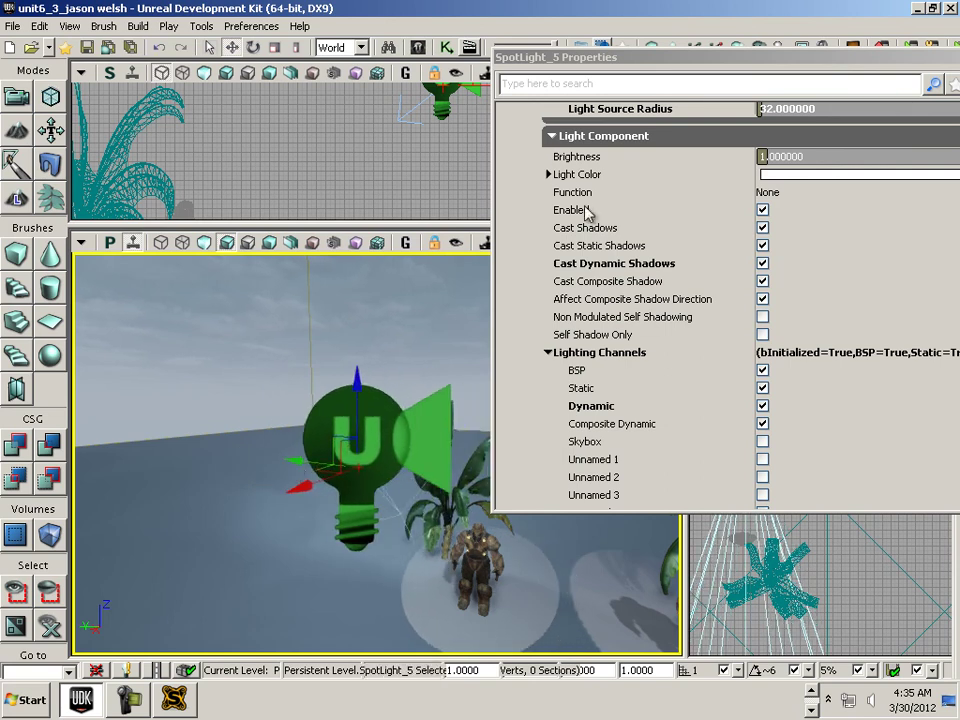
drag(651, 71, 955, 365)
drag(300, 460, 77, 386)
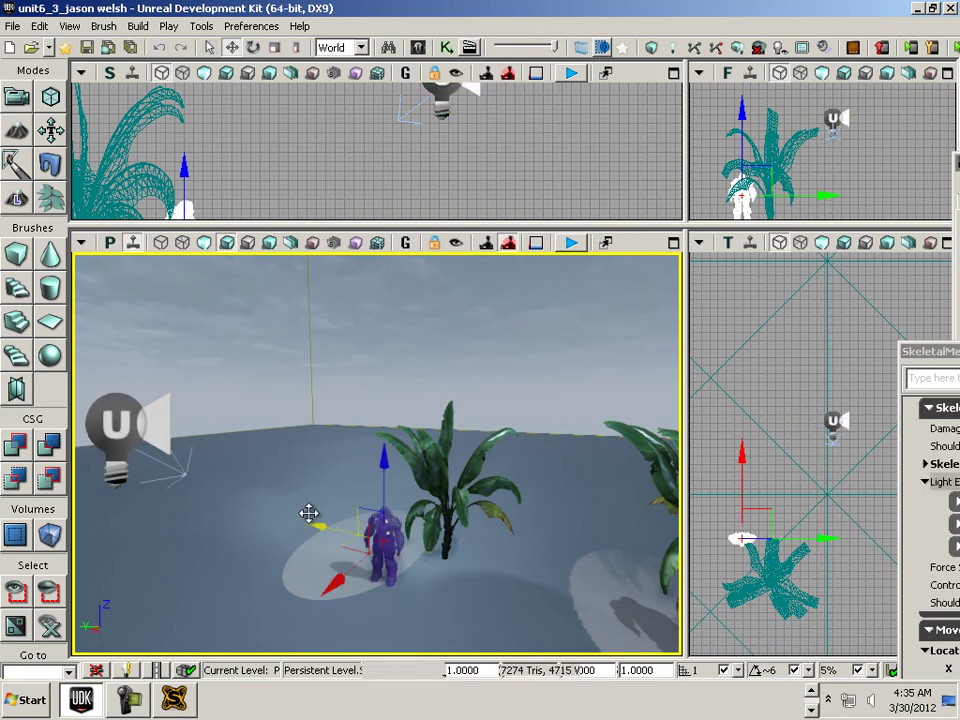
click(411, 527)
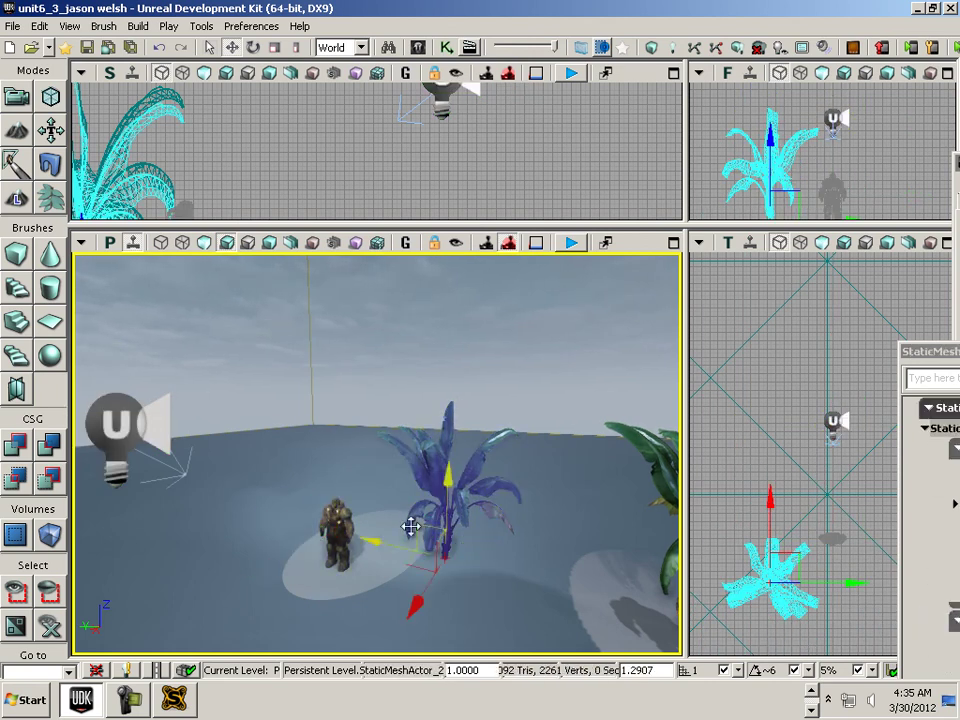
drag(369, 541, 322, 529)
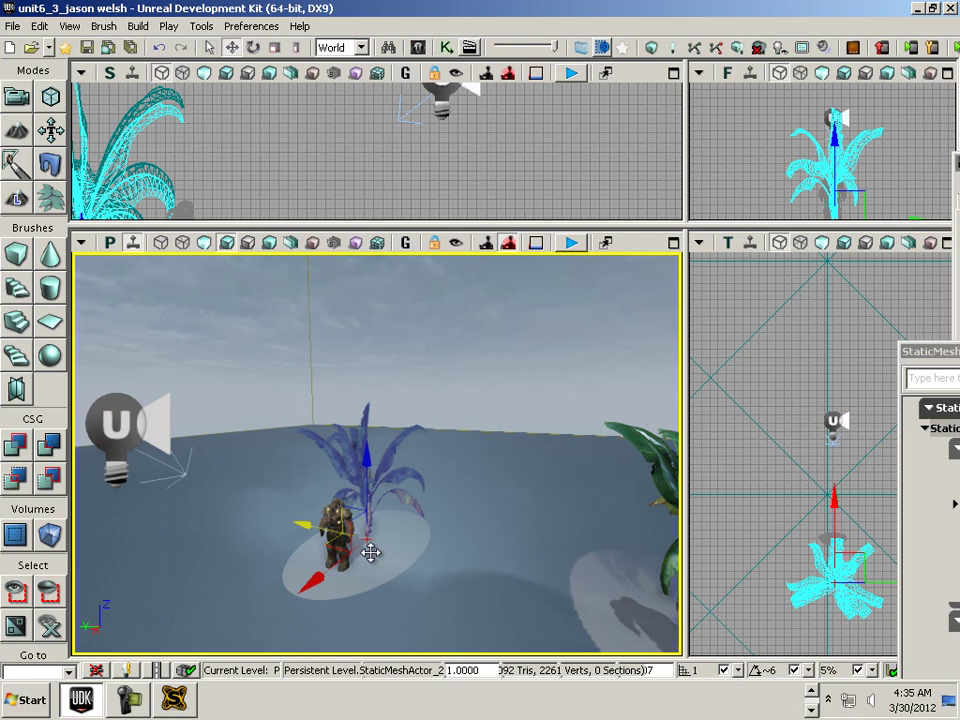
Step: Start the play preview from the ground between the first and second figures
drag(492, 609, 576, 622)
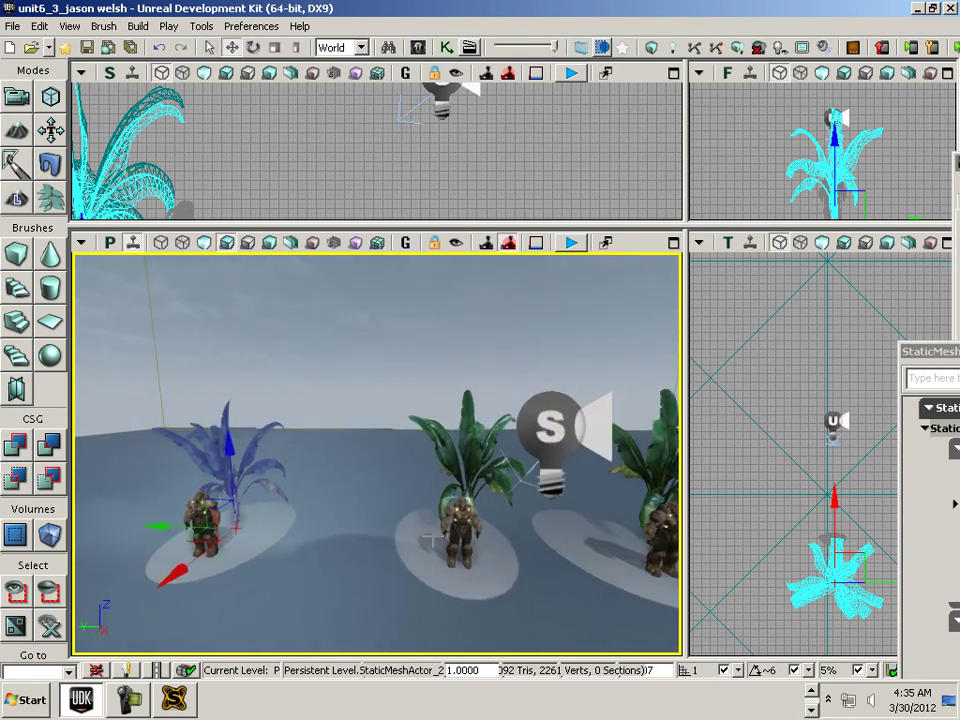
right_click(329, 594)
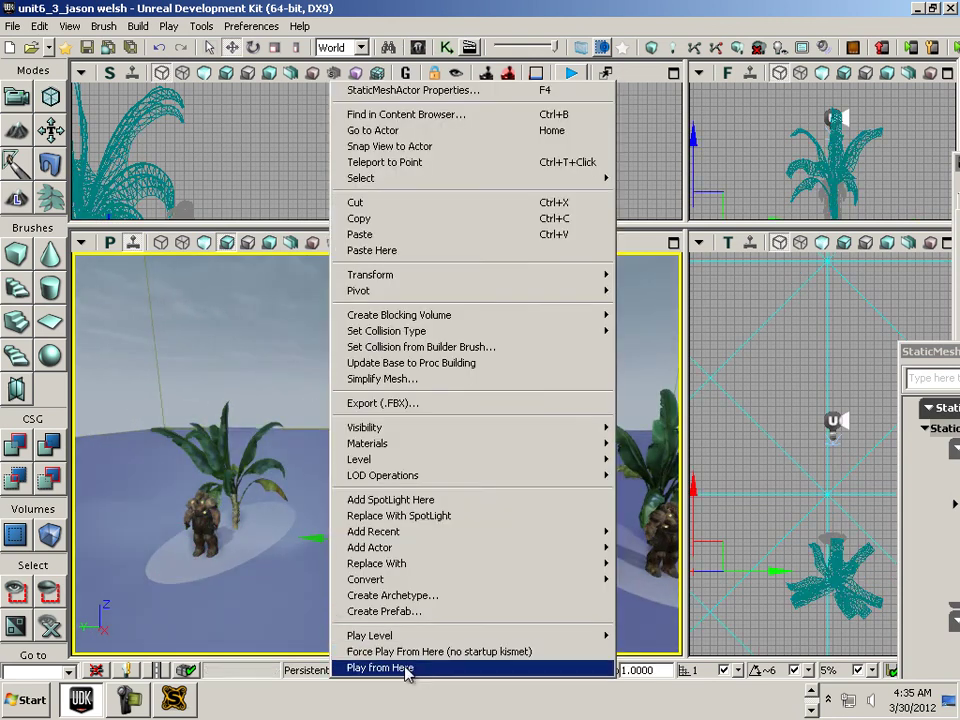
click(380, 667)
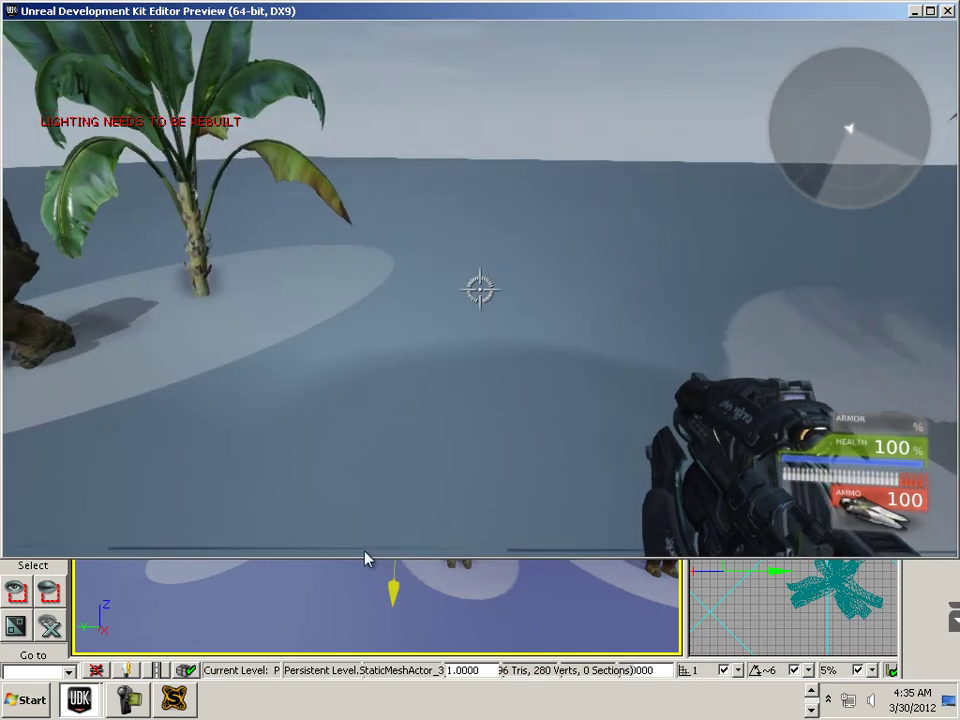
Step: Approach the relocated first figure in the play preview and examine its shadow from the front and side
key(w)
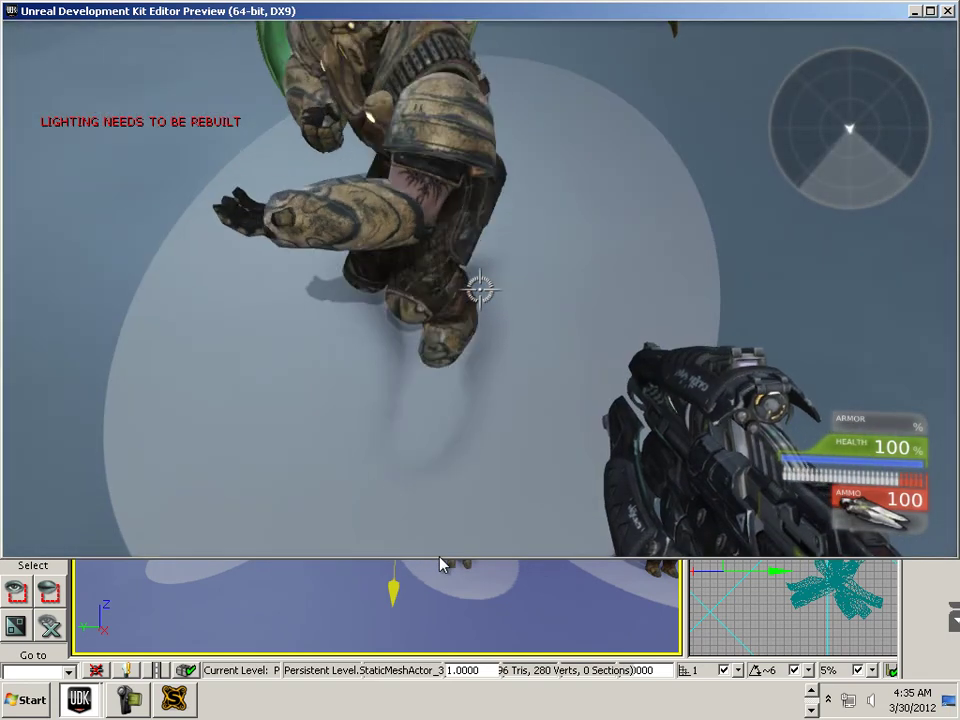
key(s)
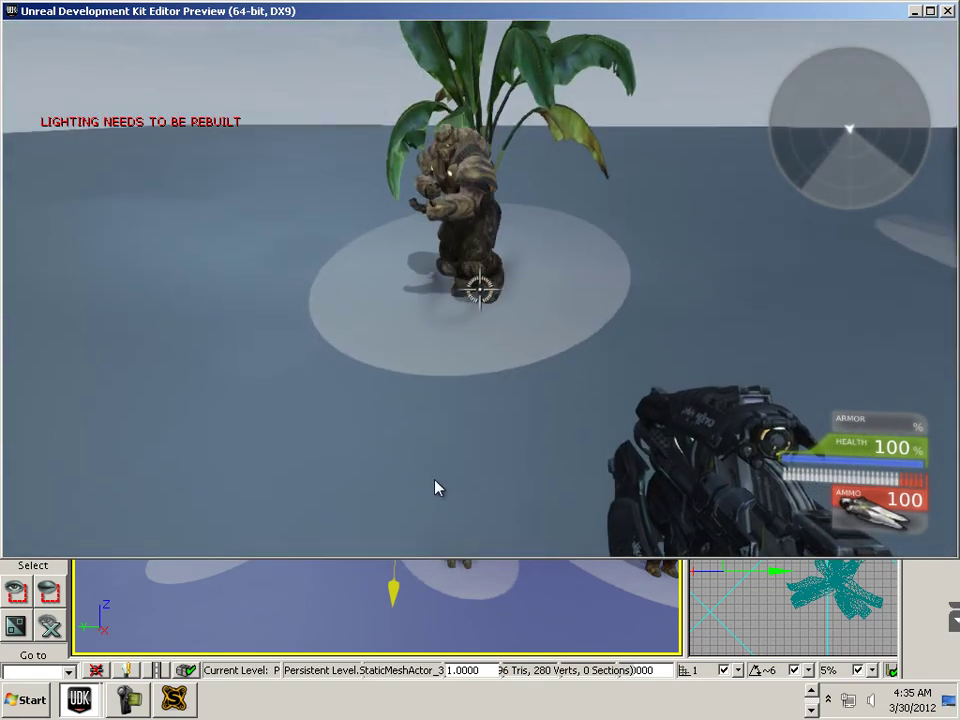
key(w)
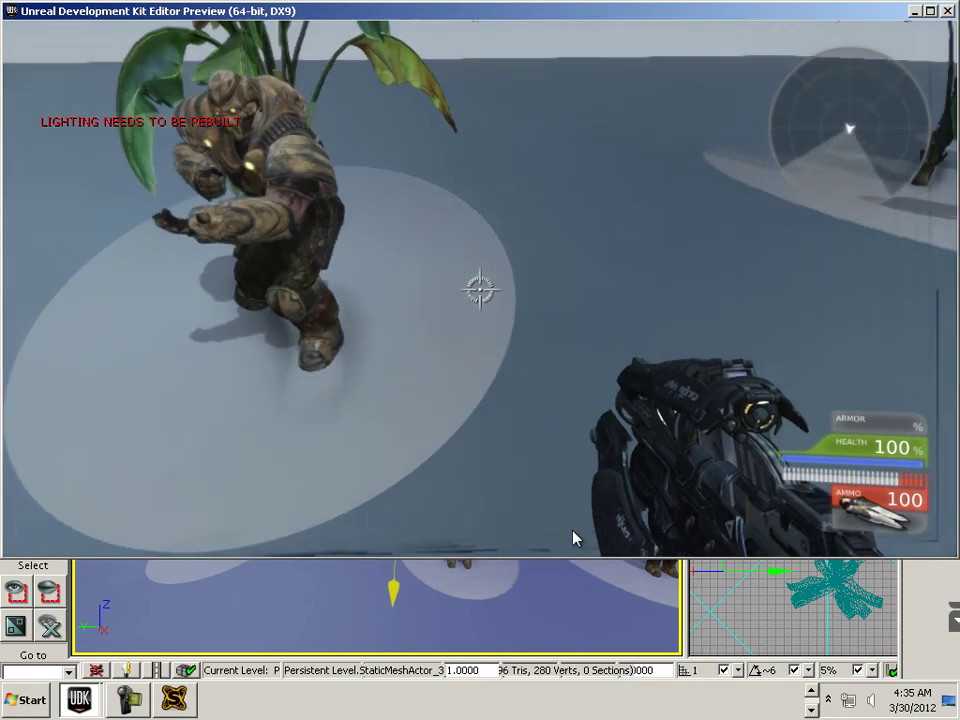
key(w)
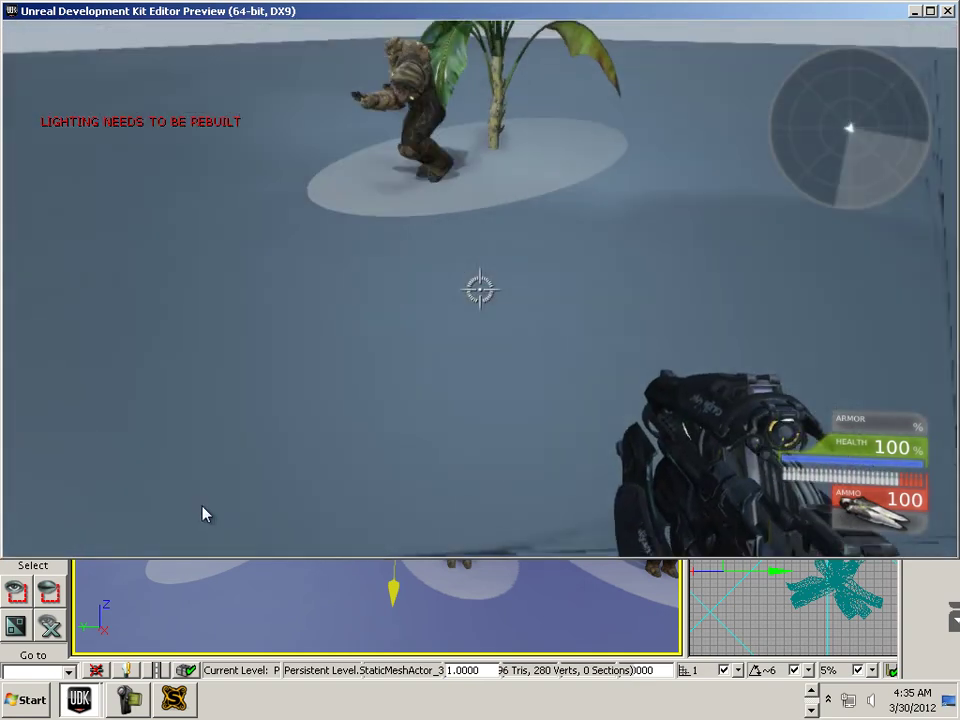
key(w)
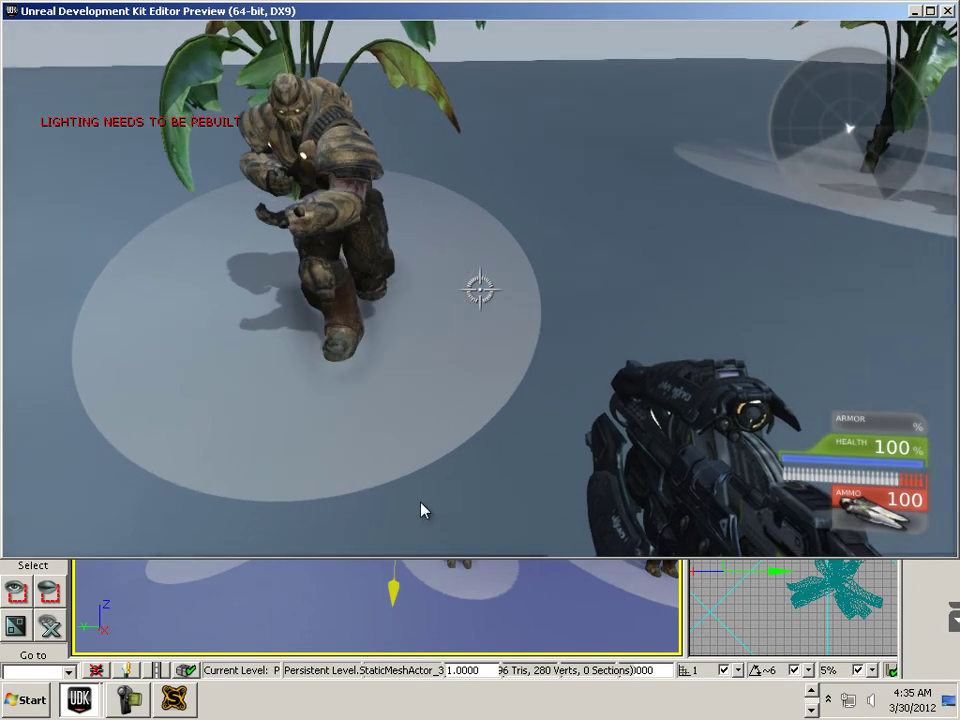
key(w)
key(a)
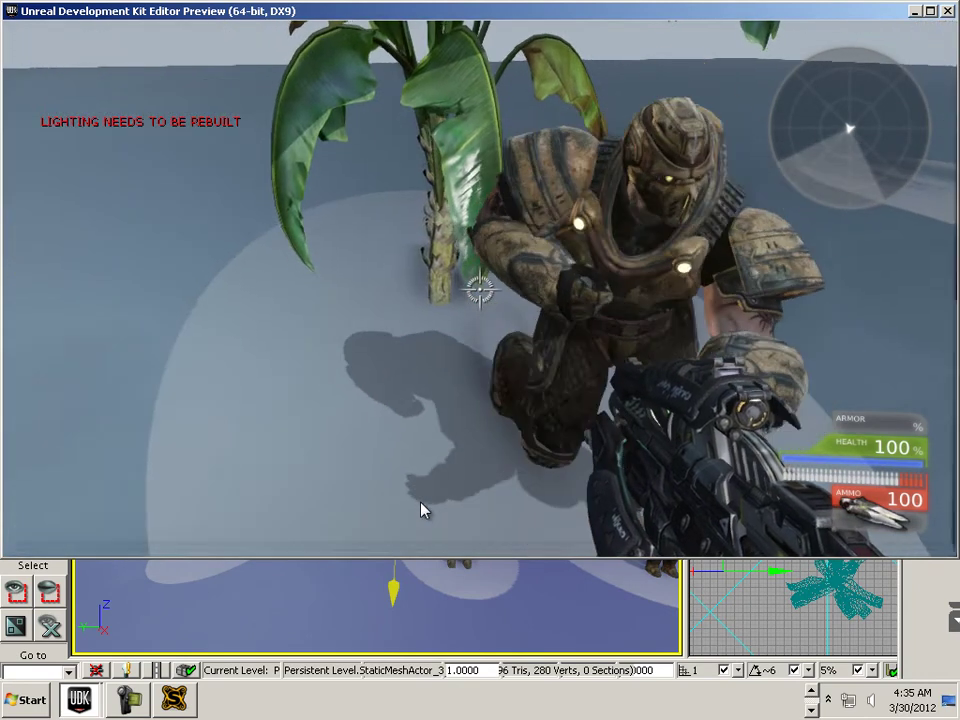
key(s)
key(w)
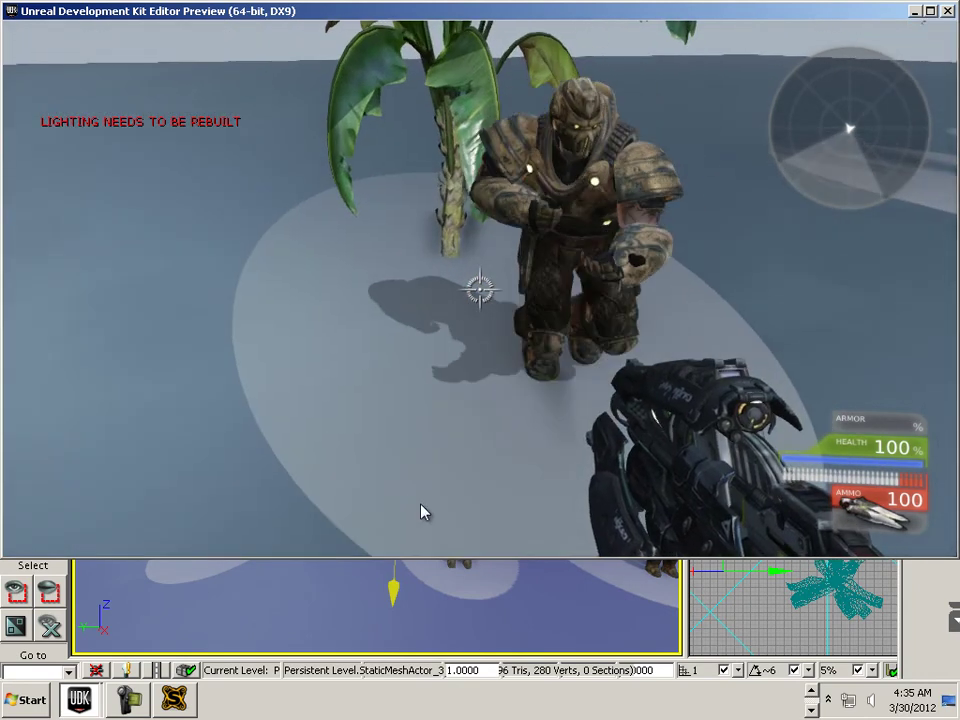
Step: Walk behind the palms and compare the figure and palm shadows in the three light pools
key(w)
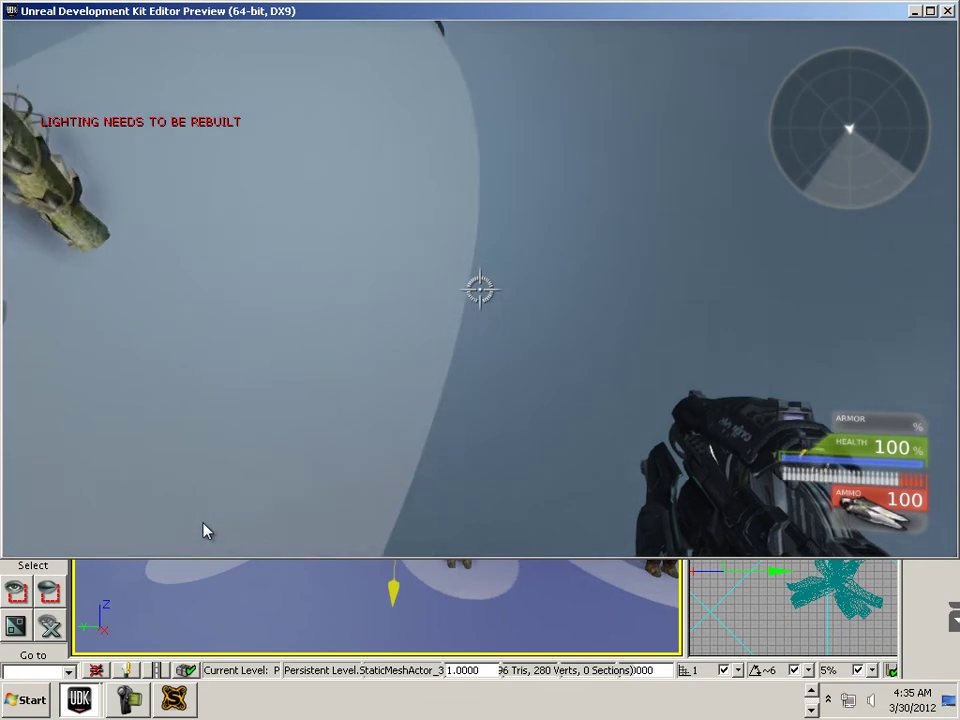
key(w)
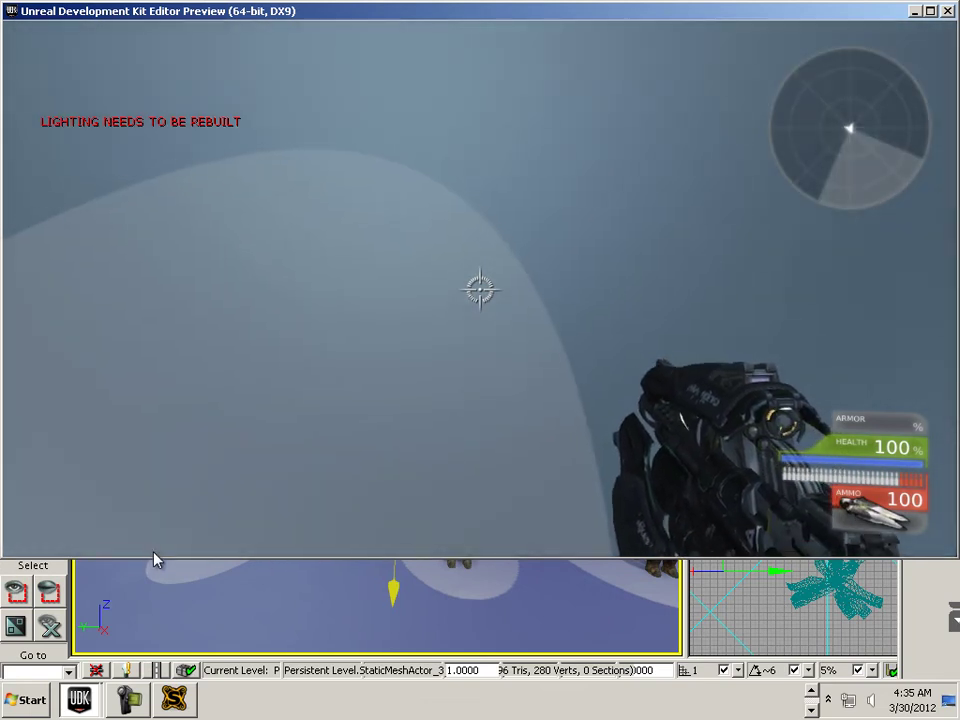
key(w)
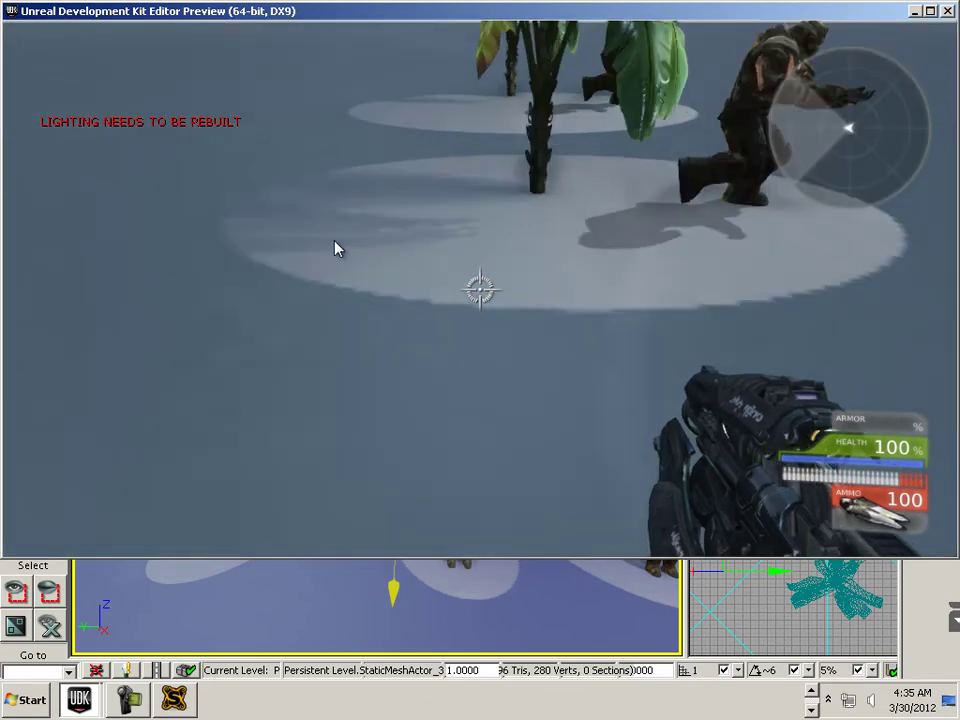
key(w)
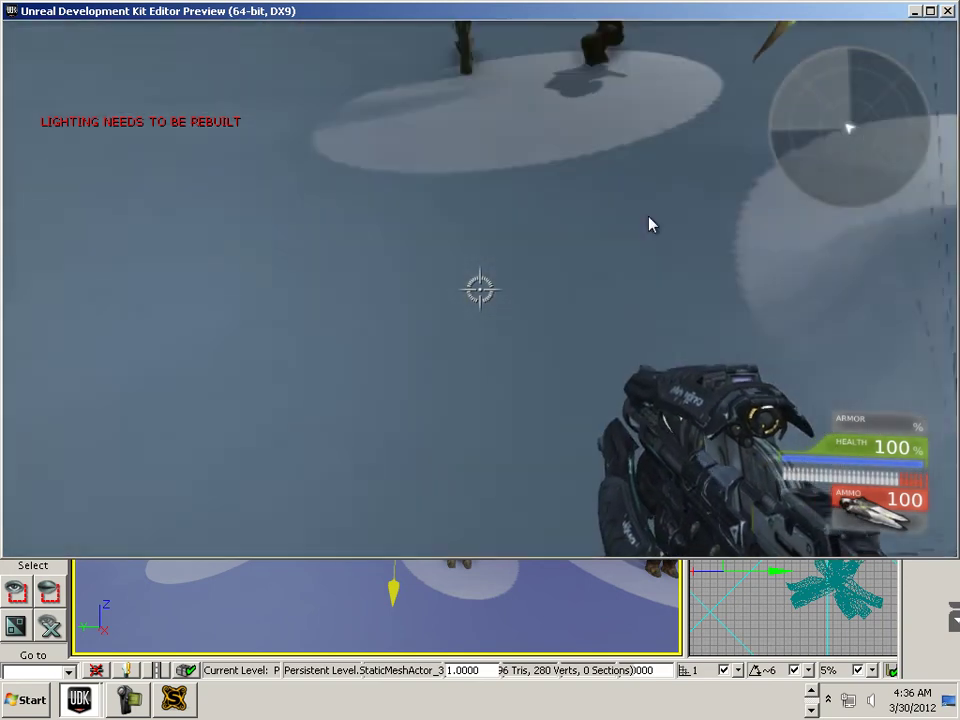
key(w)
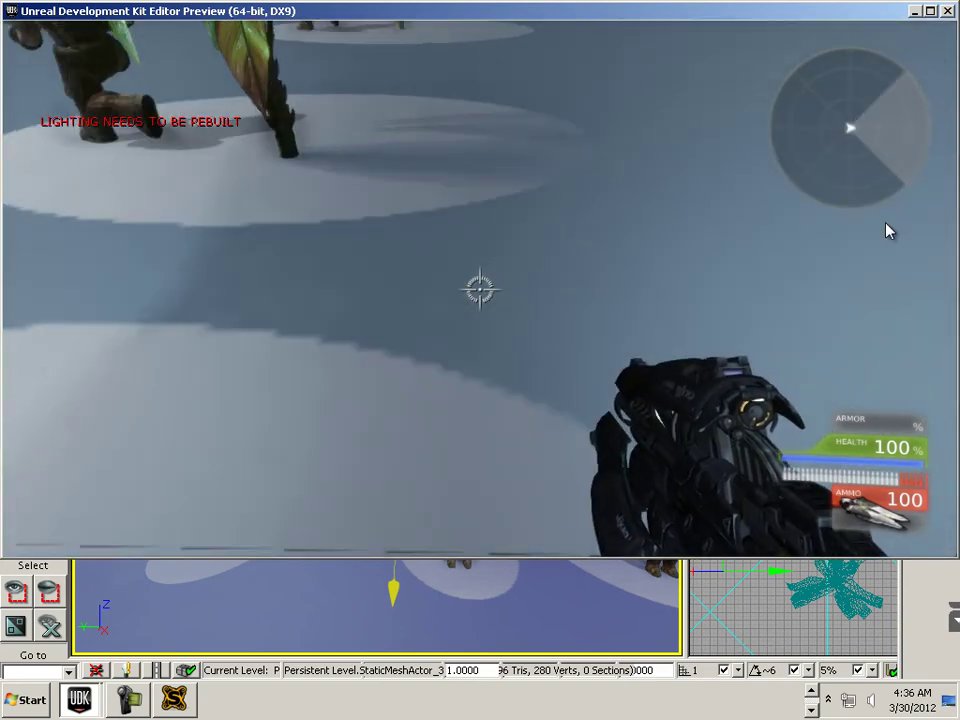
key(w)
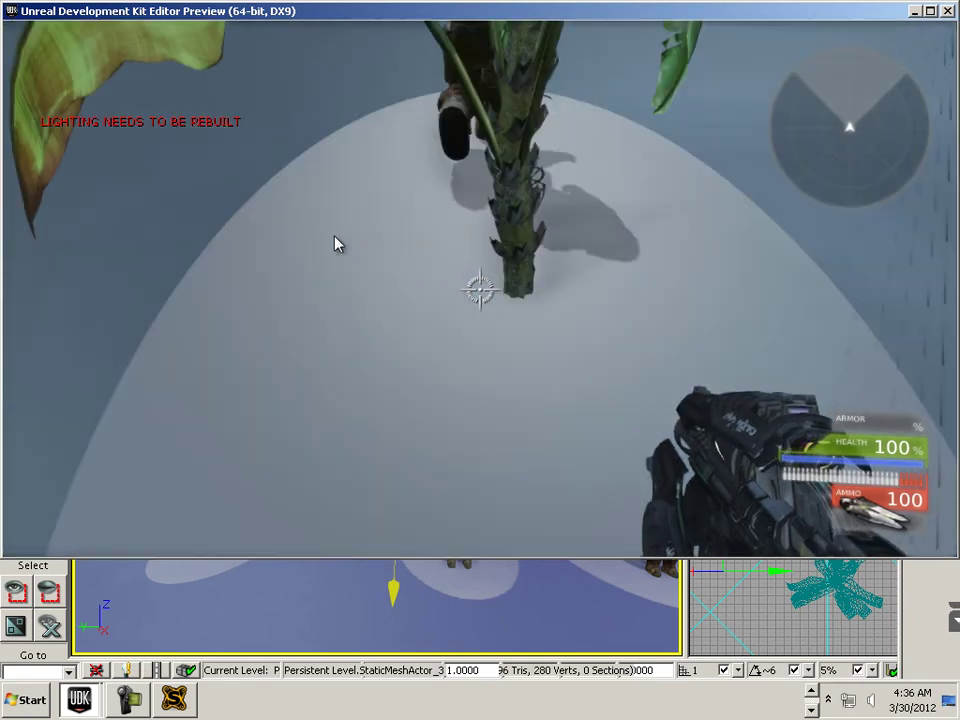
key(w)
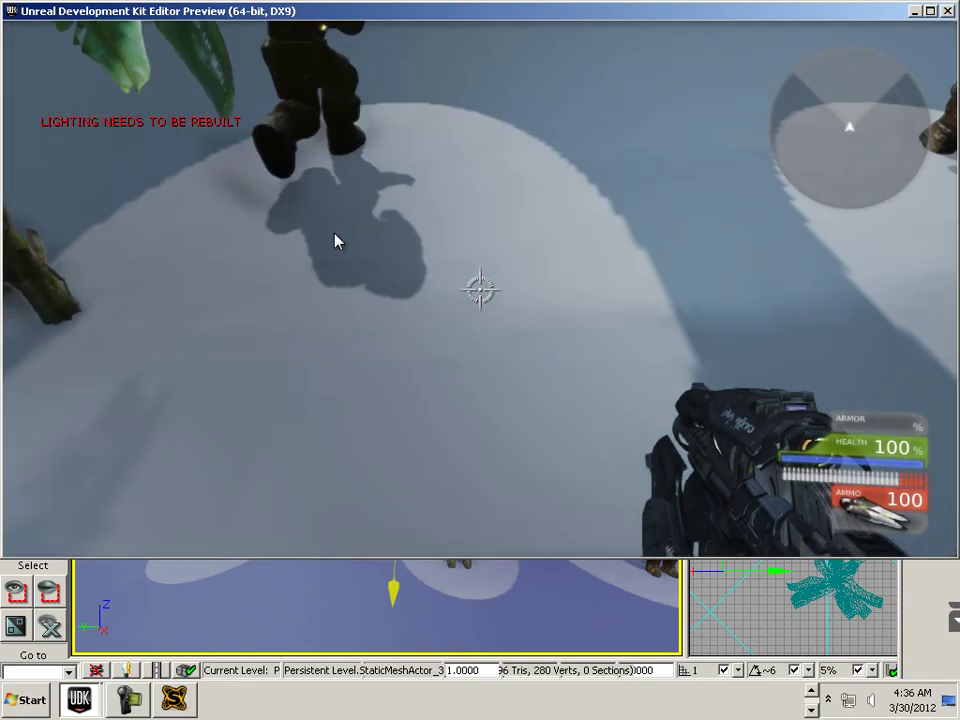
key(a)
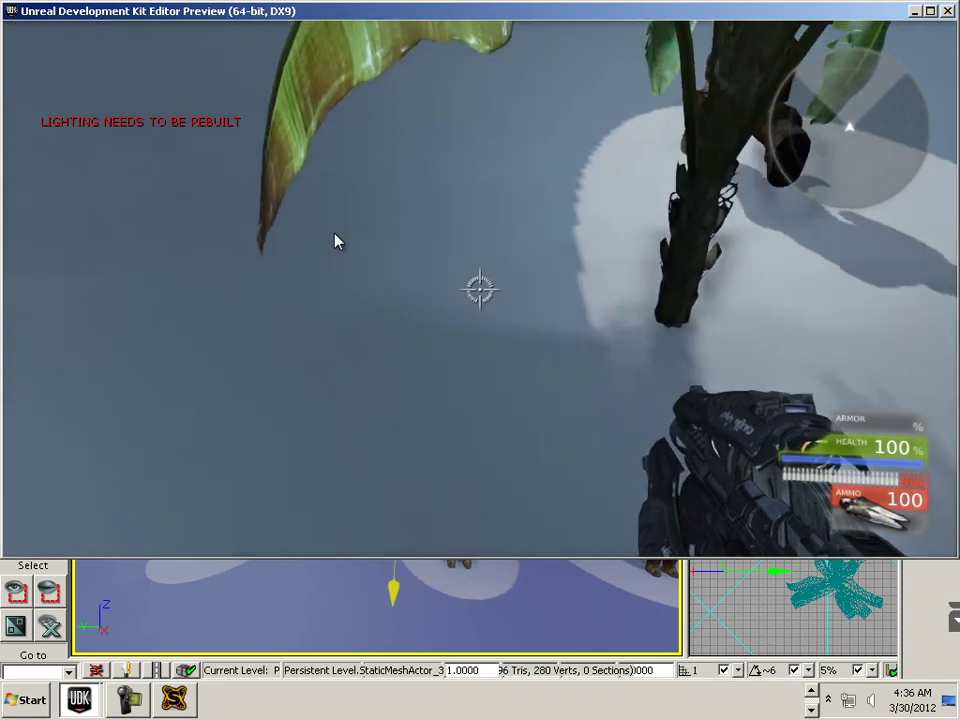
key(a)
key(d)
key(d)
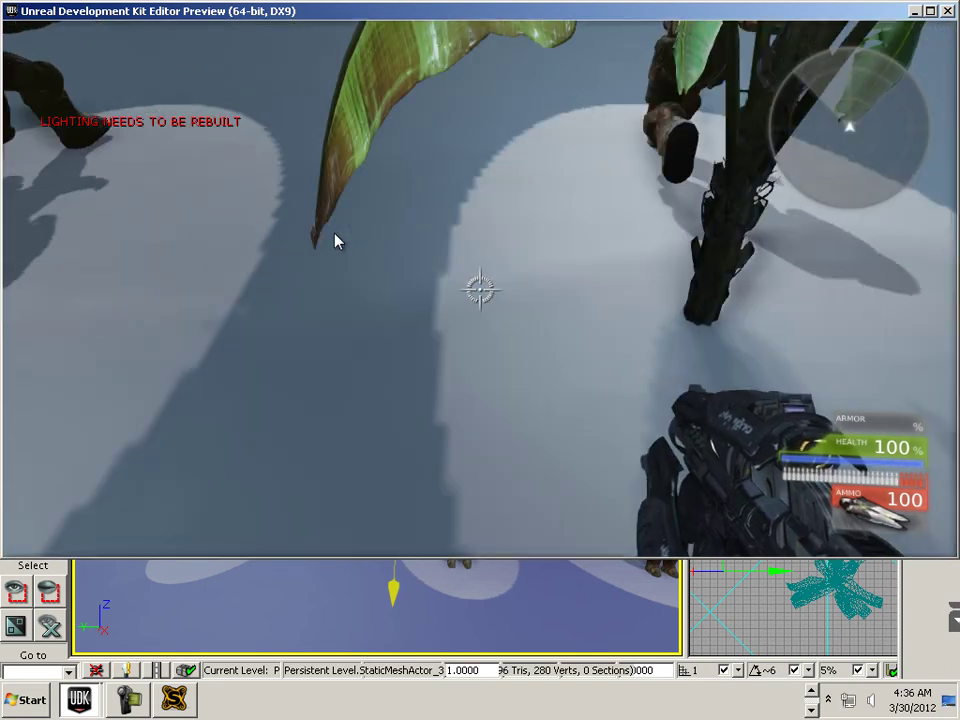
key(d)
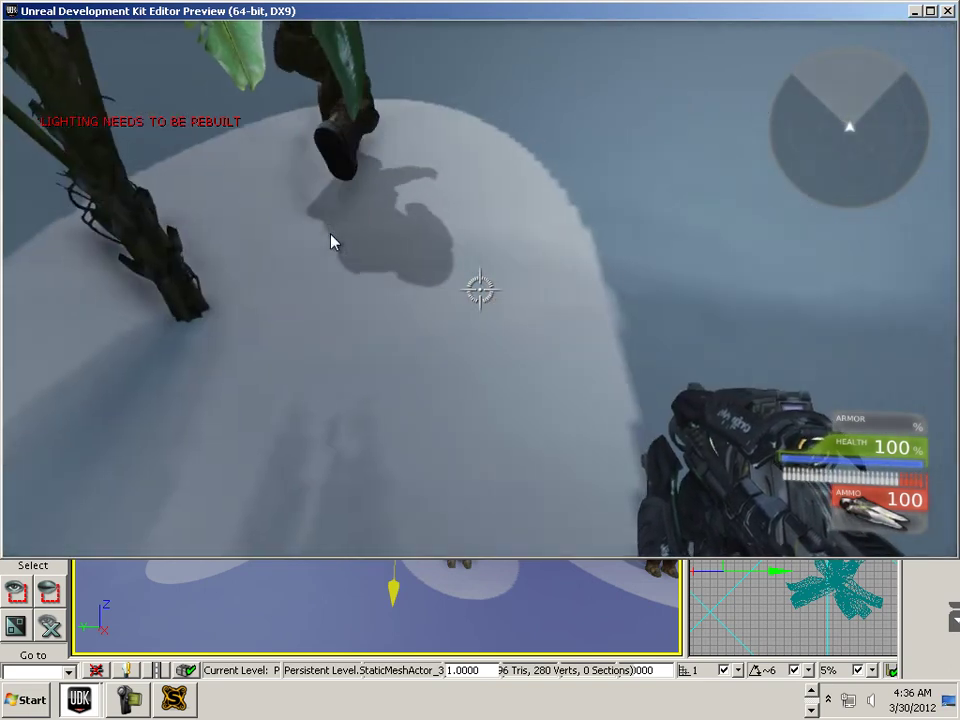
key(d)
key(w)
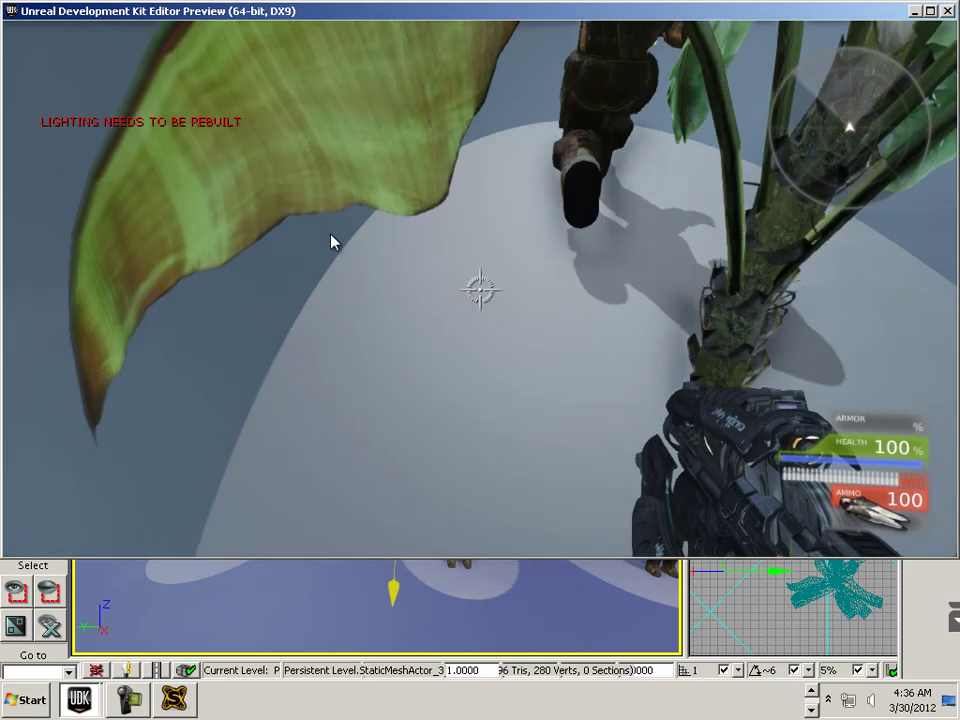
Step: Return to the front and compare the first figure's light pool and shadow with those of the other two figures
key(w)
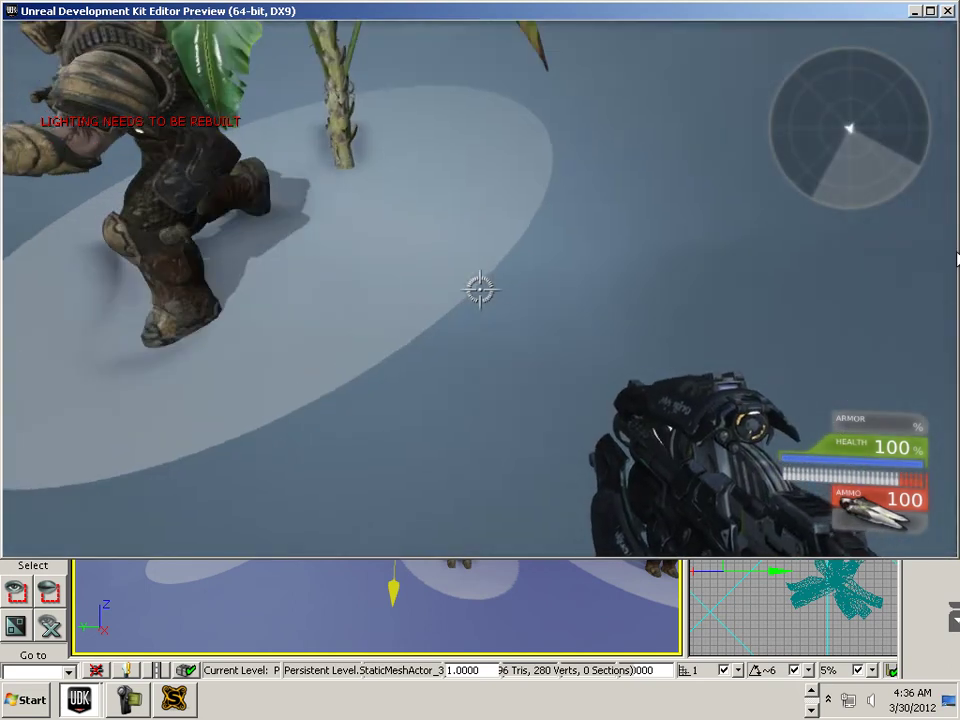
key(a)
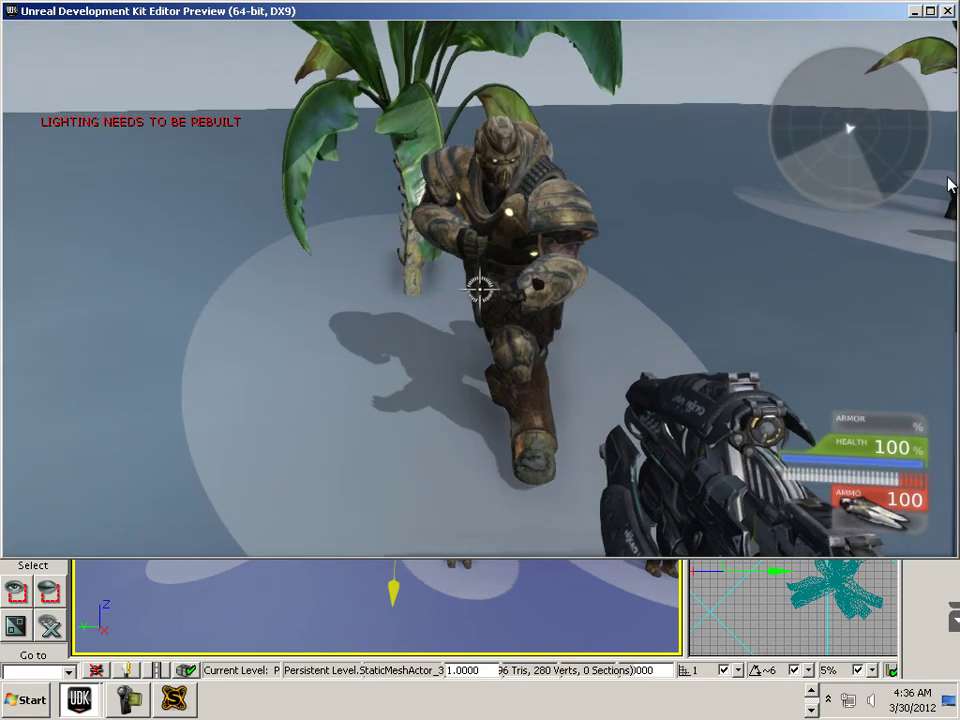
key(d)
key(d)
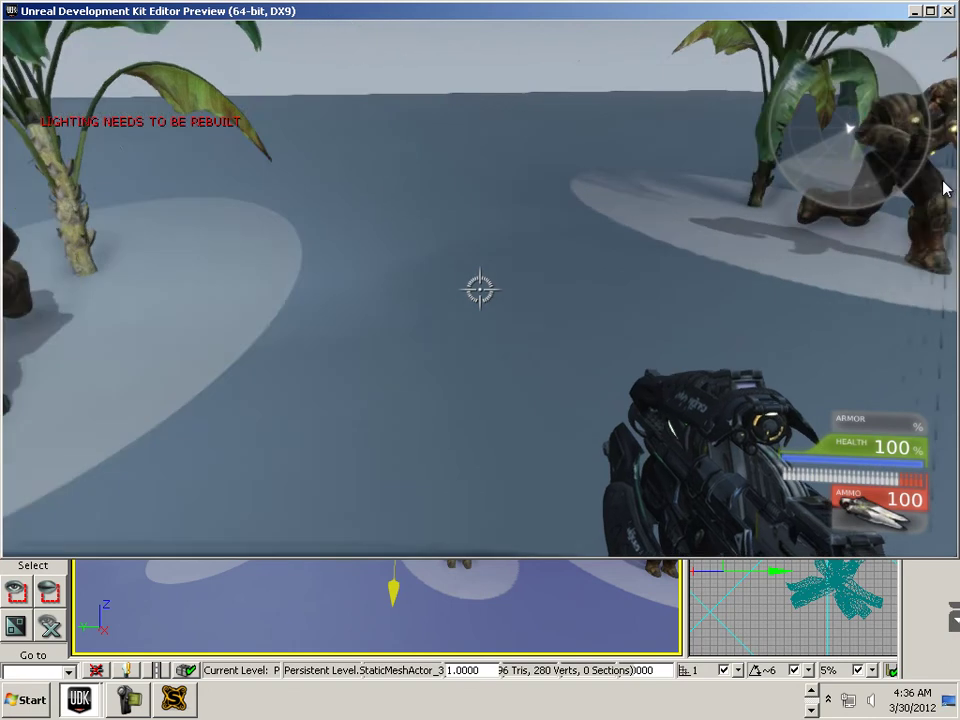
key(d)
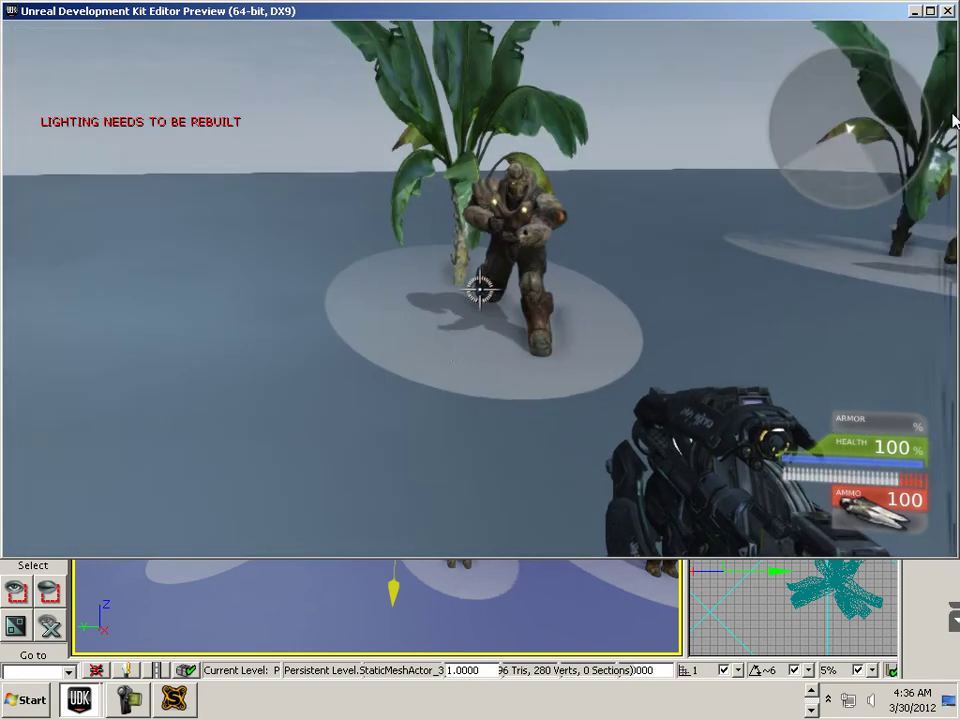
key(w)
key(d)
key(d)
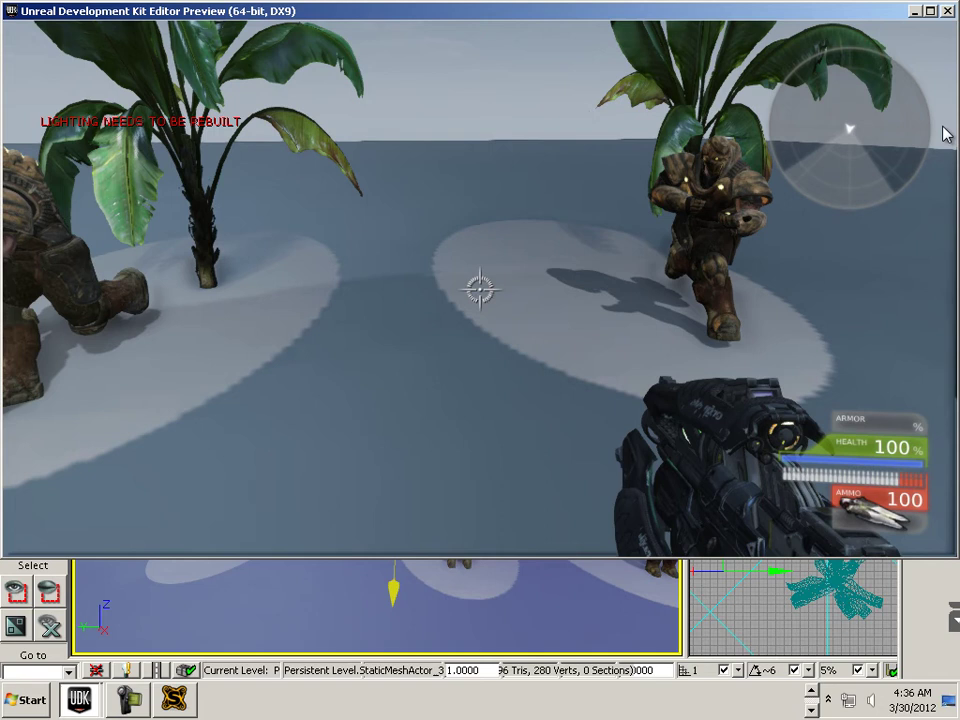
key(d)
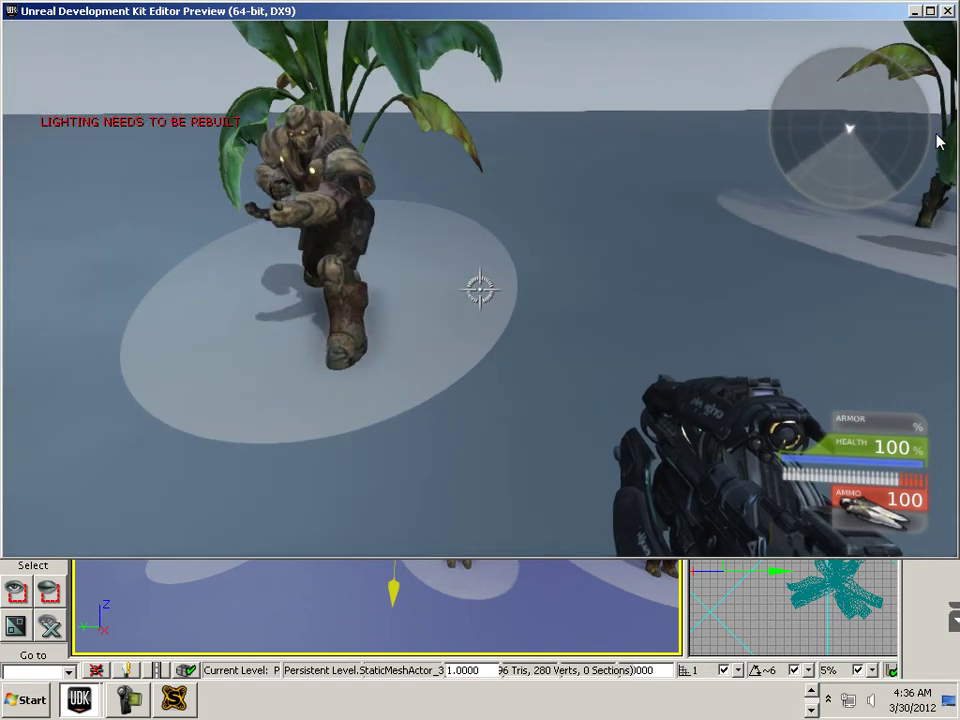
Step: Move back and forth in front of the first figure to examine its dynamic shadow up close
key(w)
key(s)
key(a)
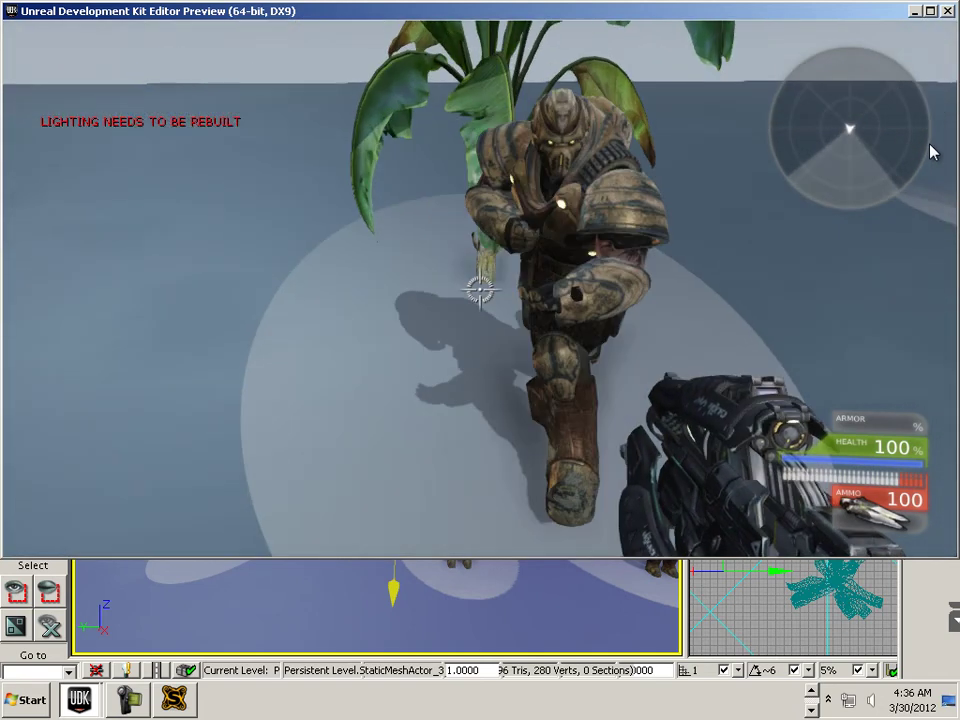
key(d)
key(a)
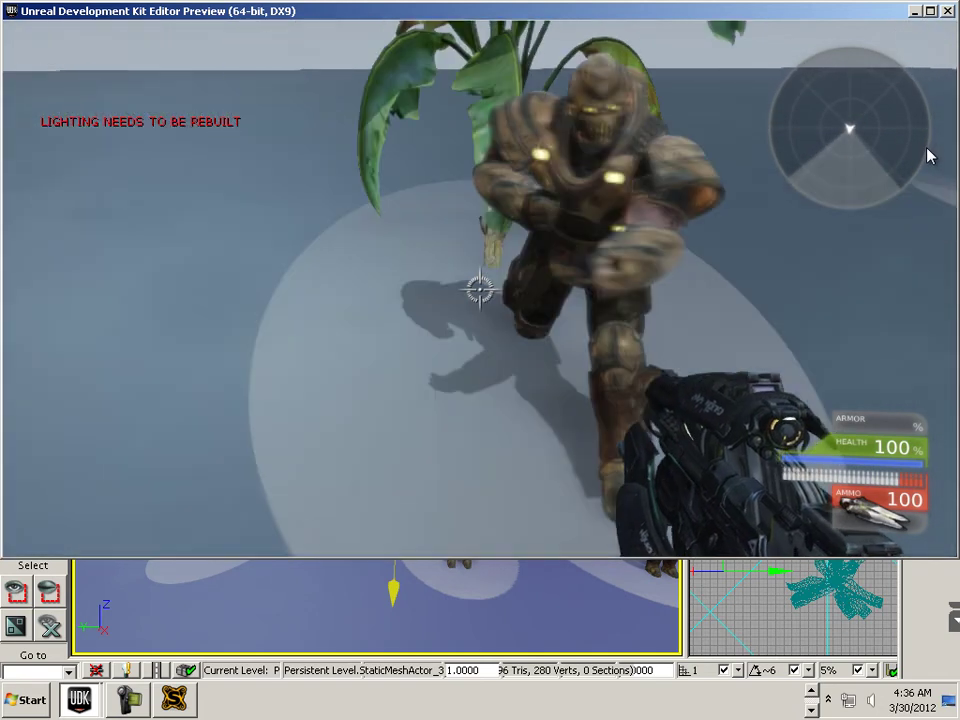
key(s)
key(w)
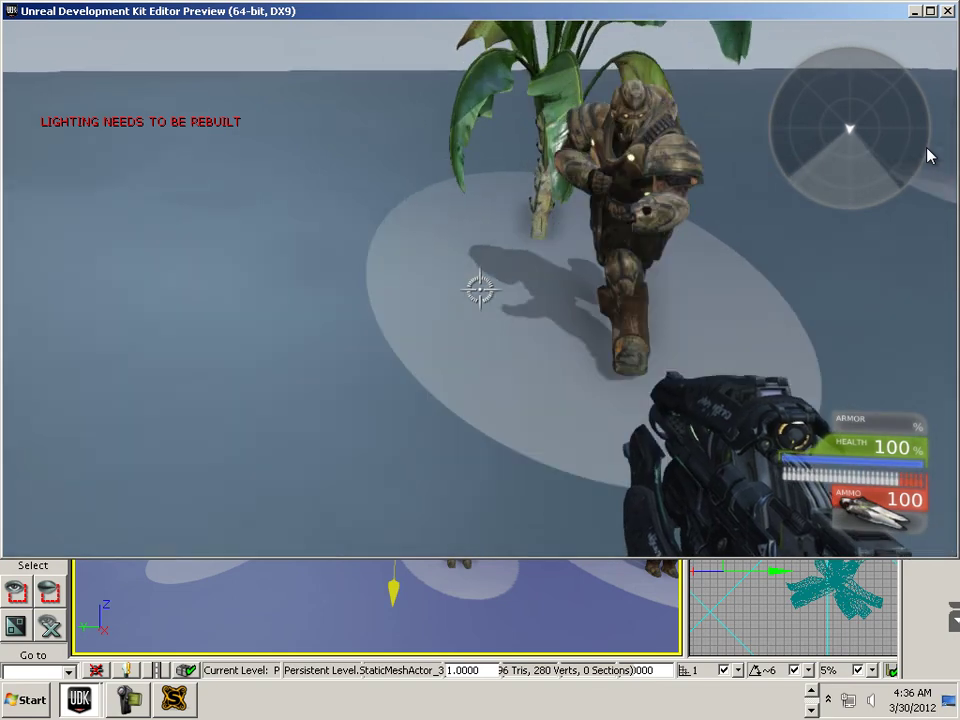
Step: Sidestep in front of the near figure and examine its shadow and light pool against the neighbouring one
key(d)
key(a)
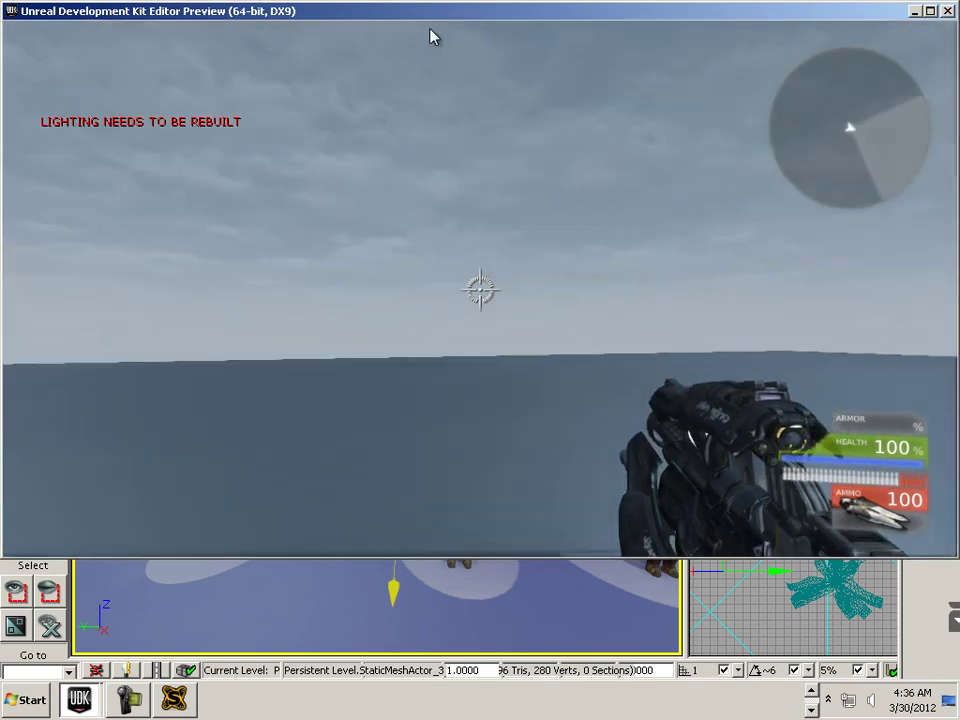
key(d)
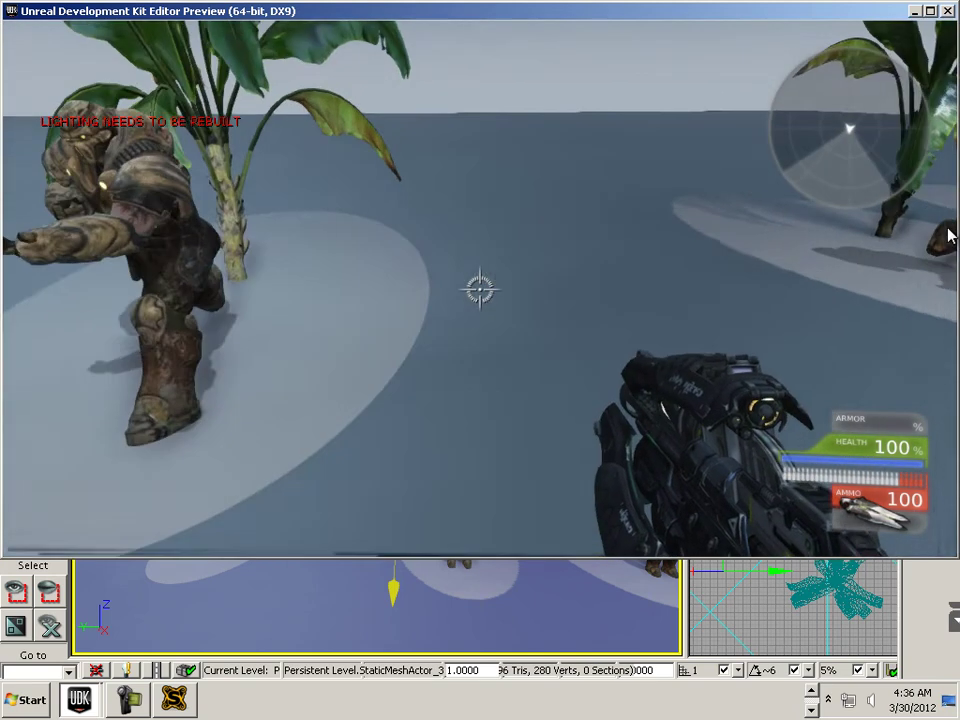
key(a)
key(w)
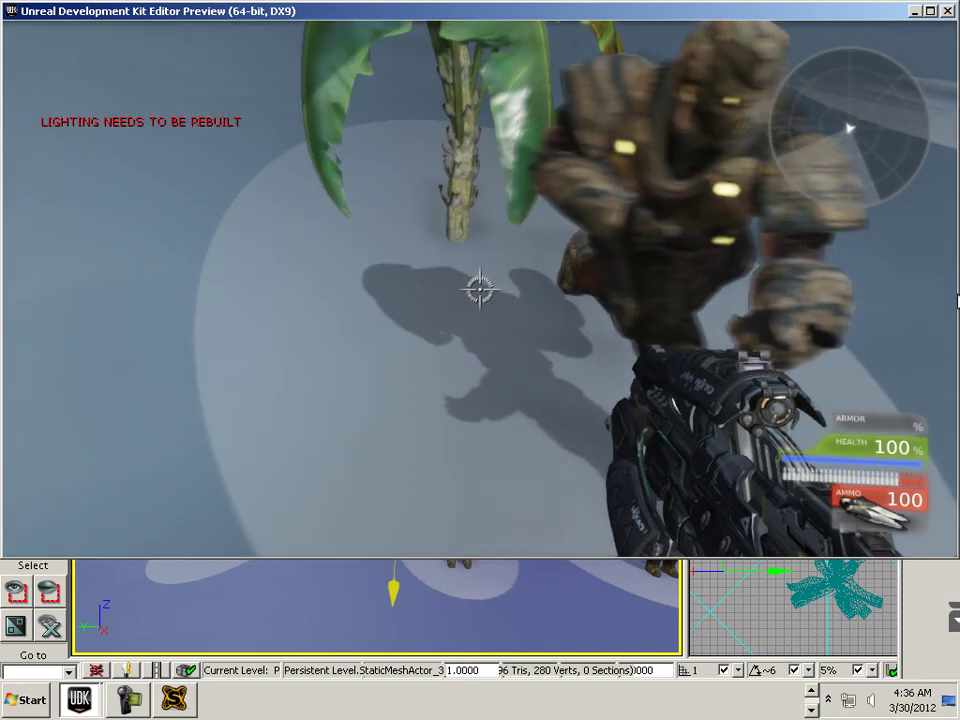
Step: Circle to the side of the figure and examine its shadow on the ground next to the palm trunk
key(s)
key(w)
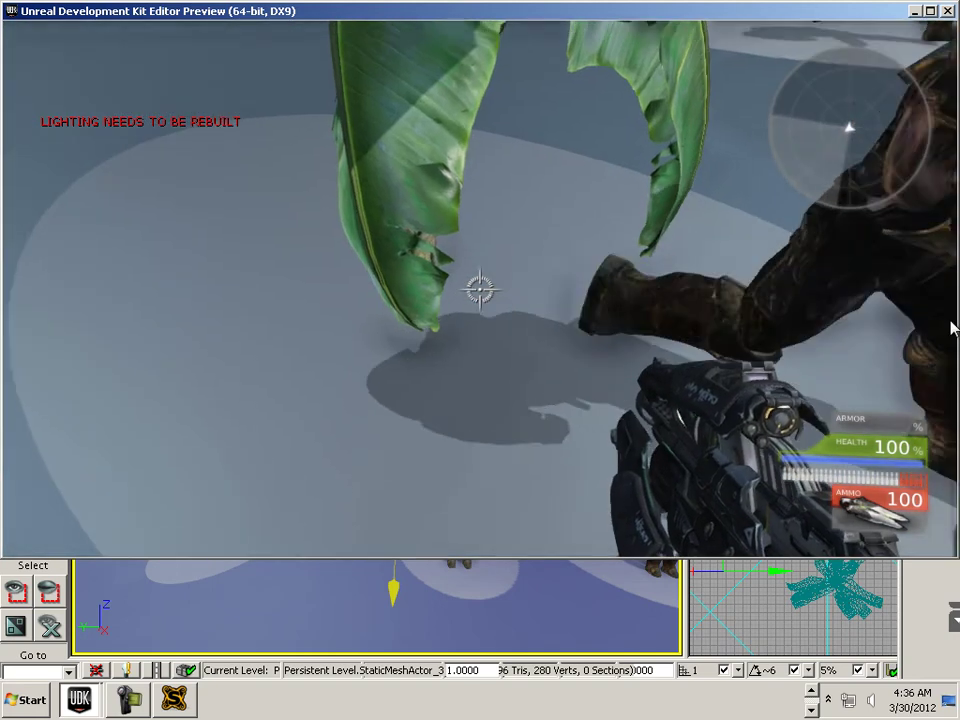
key(s)
key(a)
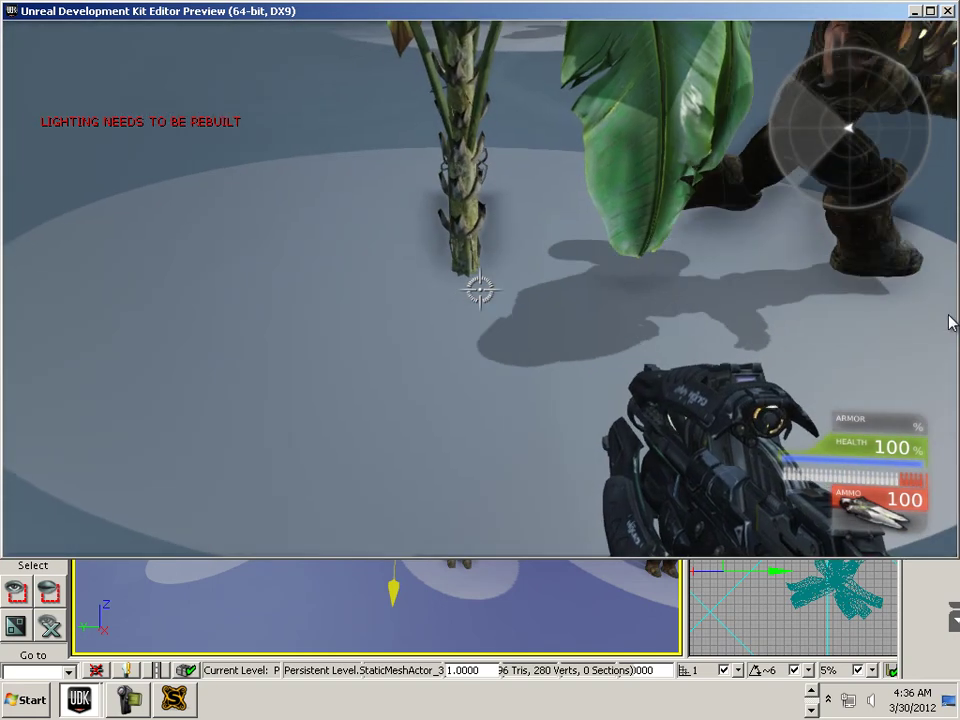
key(d)
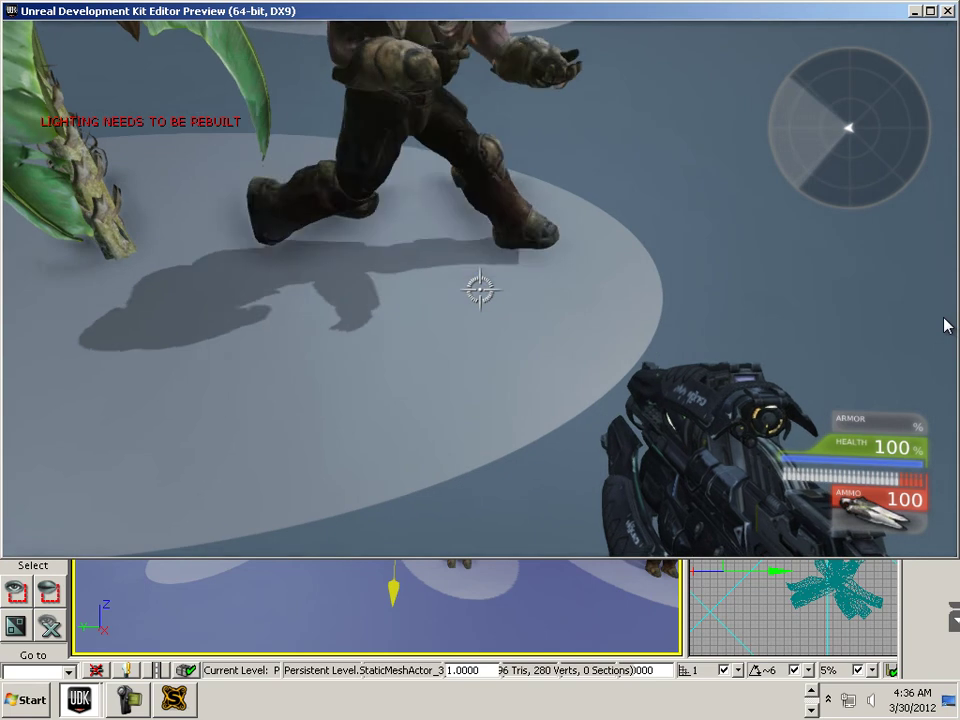
key(a)
key(a)
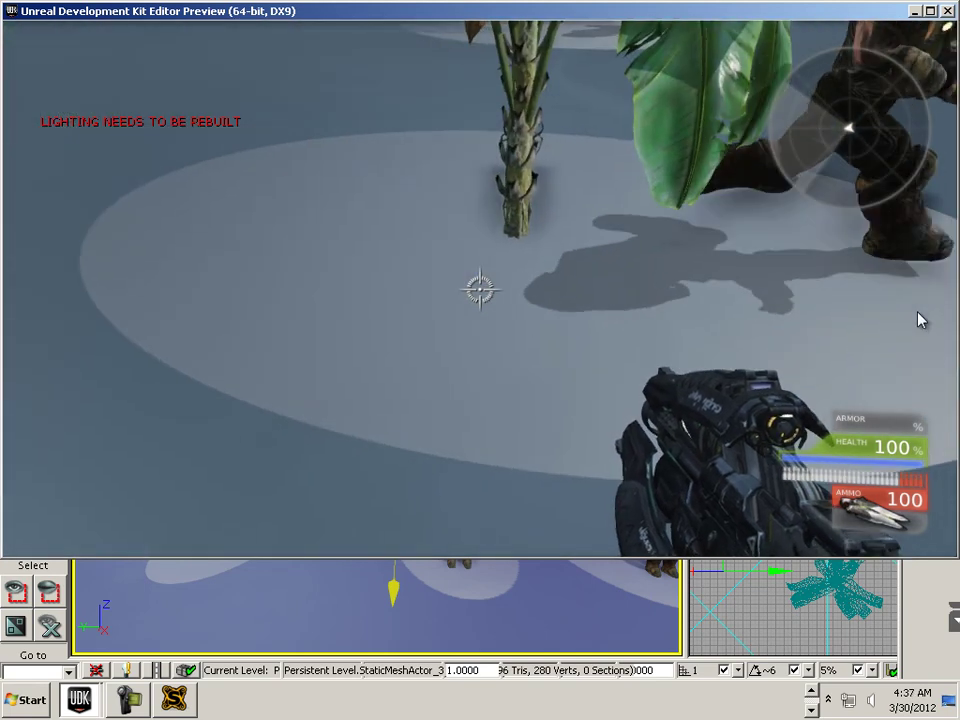
Step: Move repeatedly towards and away from the palm to compare its shadow and the light pool's edge at different distances
key(w)
key(s)
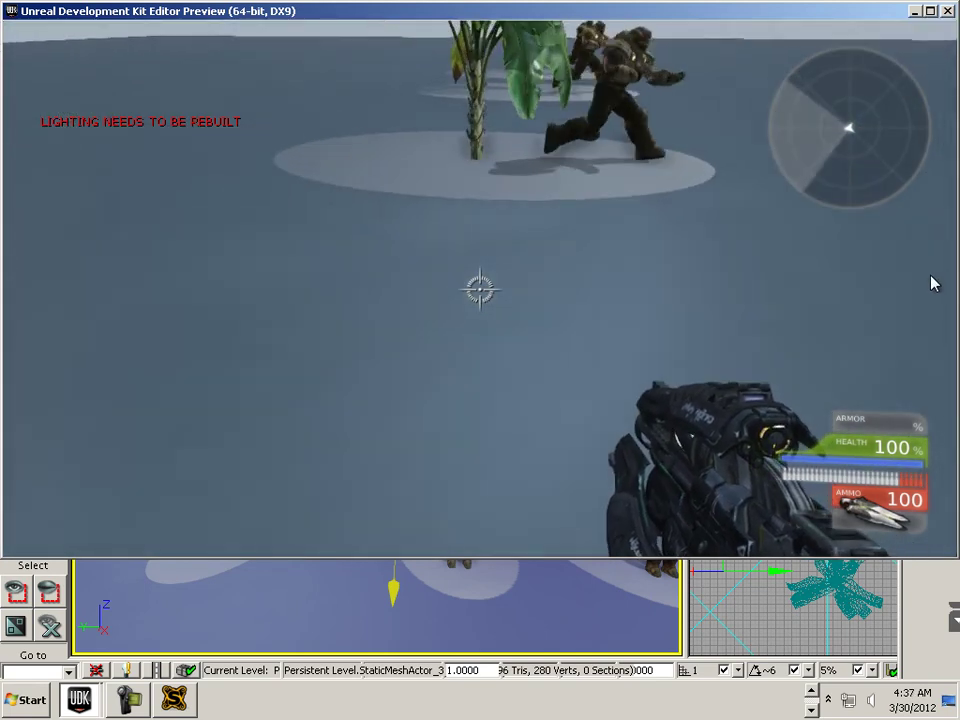
key(w)
key(s)
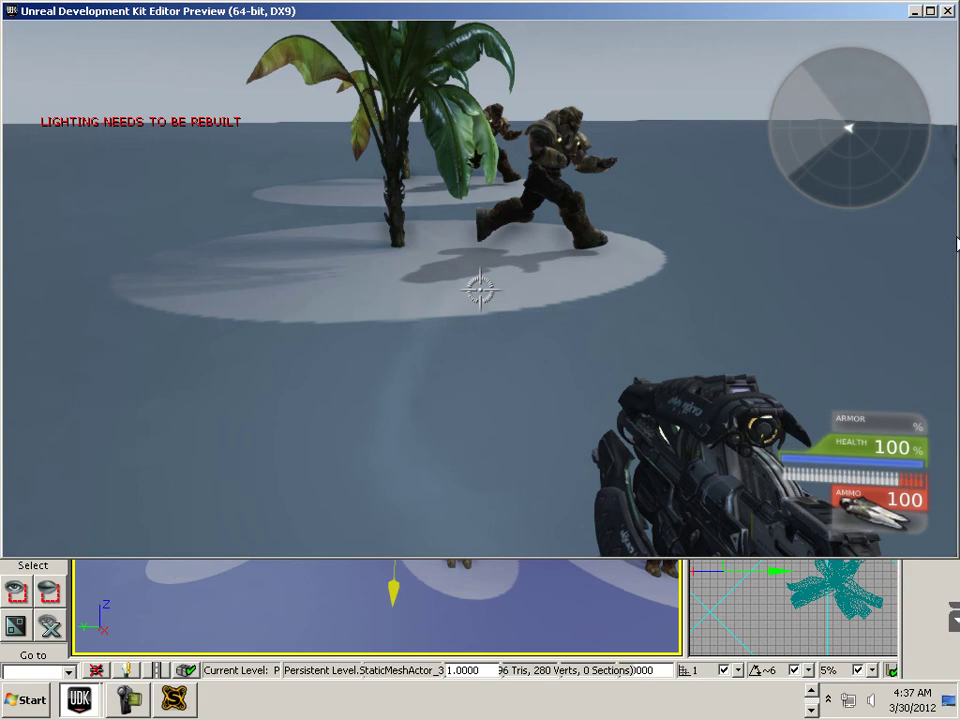
key(w)
key(s)
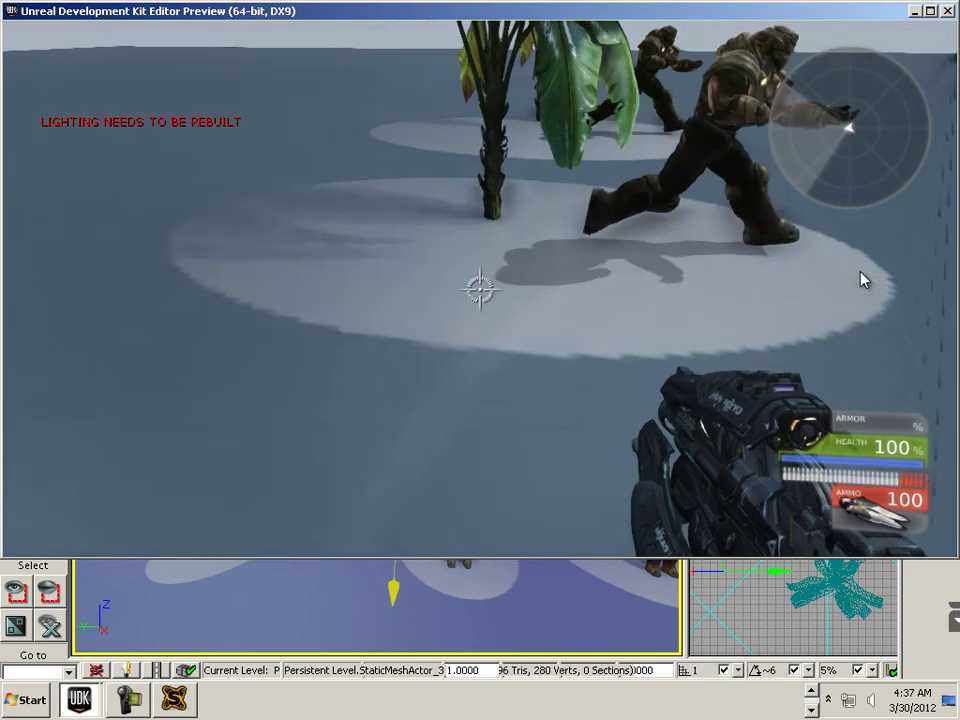
key(w)
key(s)
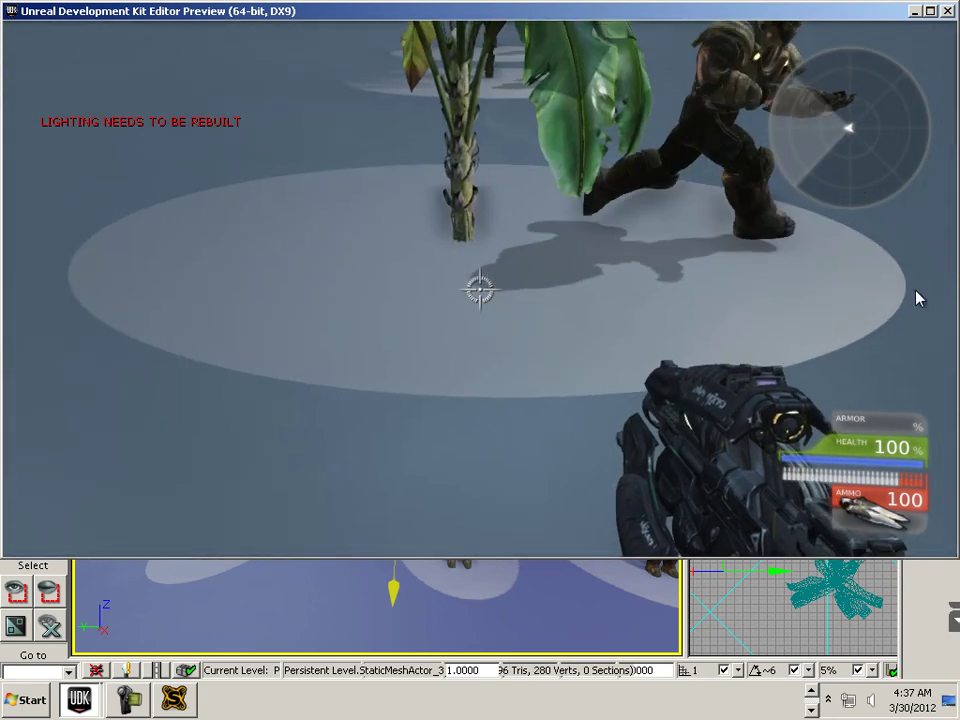
key(w)
key(s)
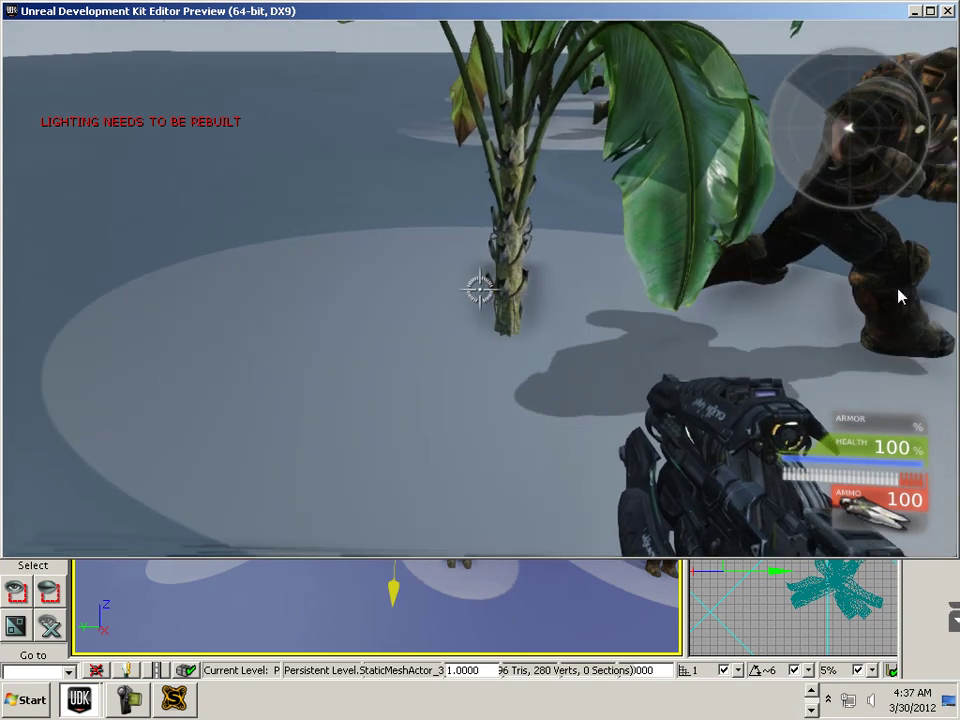
Step: Walk around the palm and figure at close range to compare the palm's shadow with the figure's shadow
key(d)
key(a)
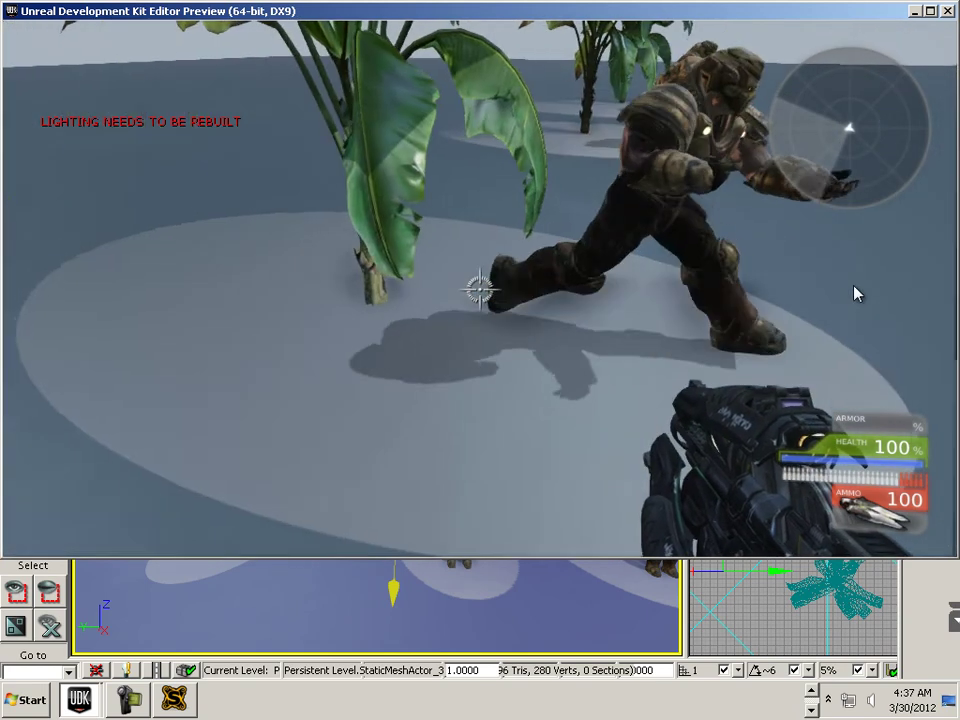
key(d)
key(w)
key(a)
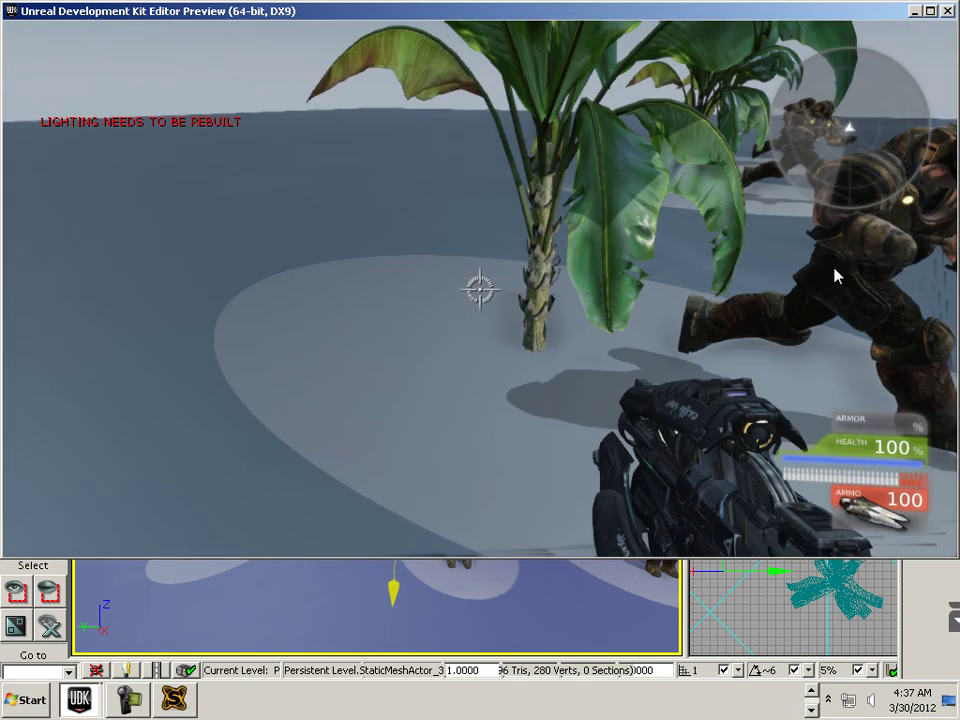
key(s)
key(w)
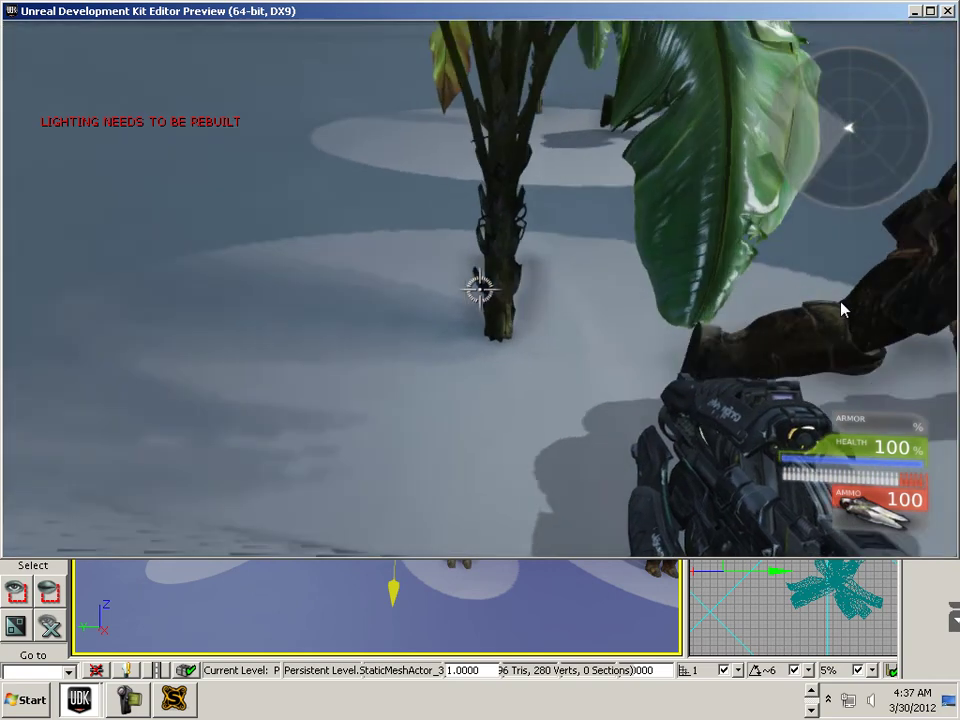
key(s)
key(w)
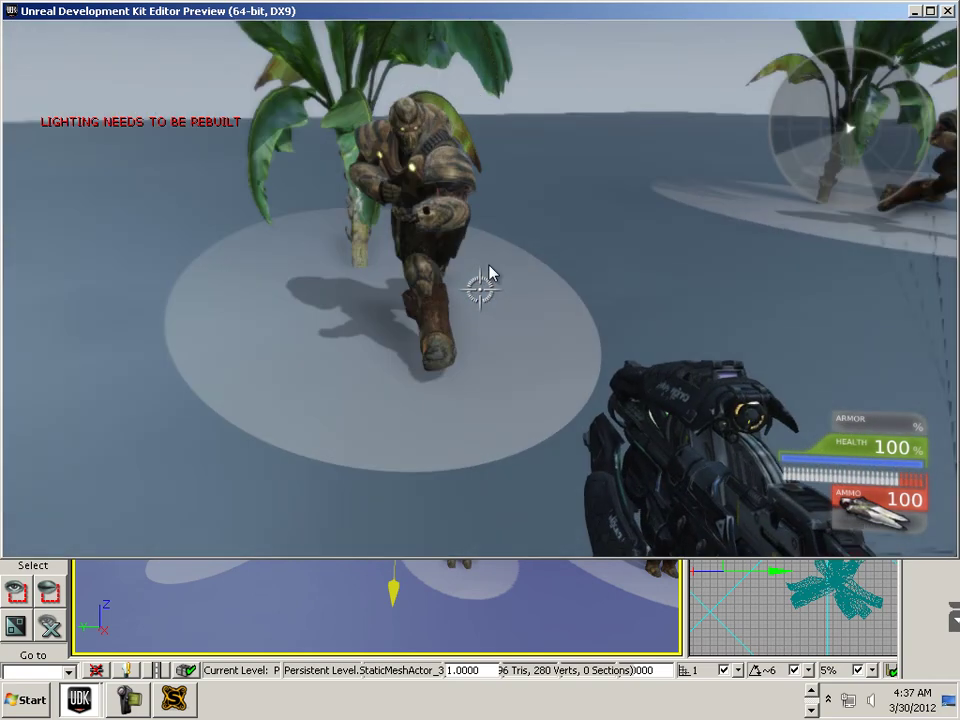
Step: Compare the shadows of two neighbouring figures from the front, approach the nearer one, and exit the play preview
key(d)
key(w)
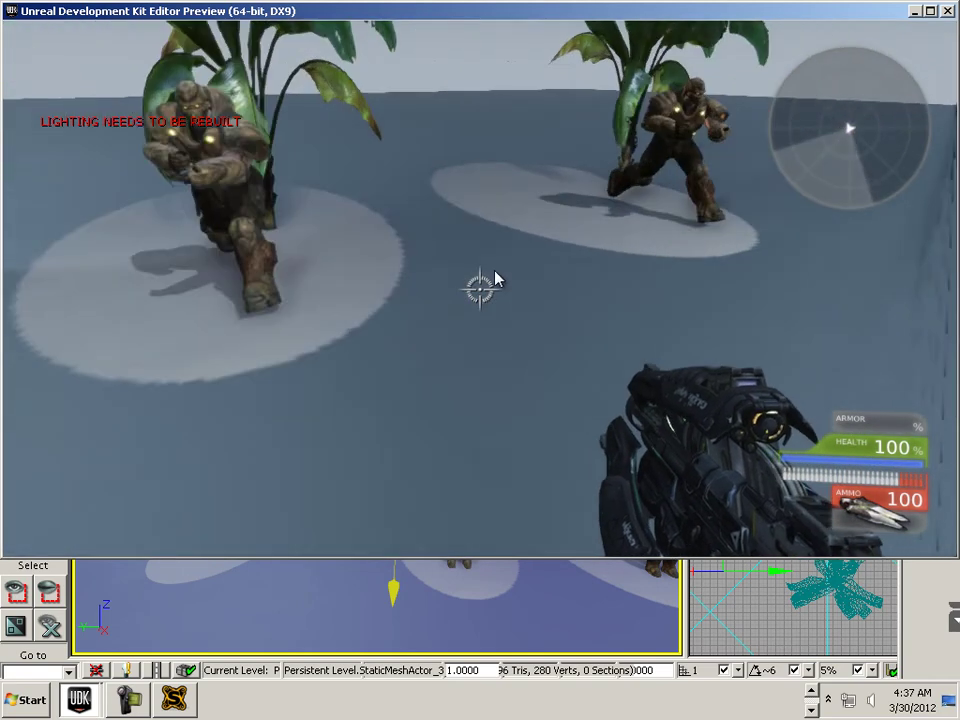
key(w)
key(a)
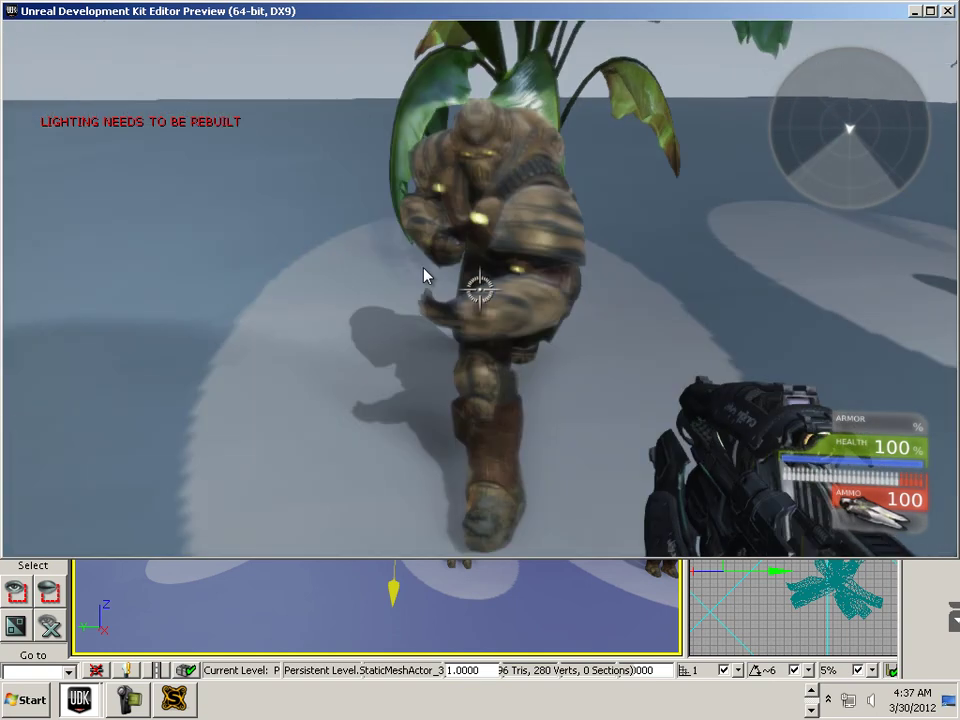
key(a)
key(Escape)
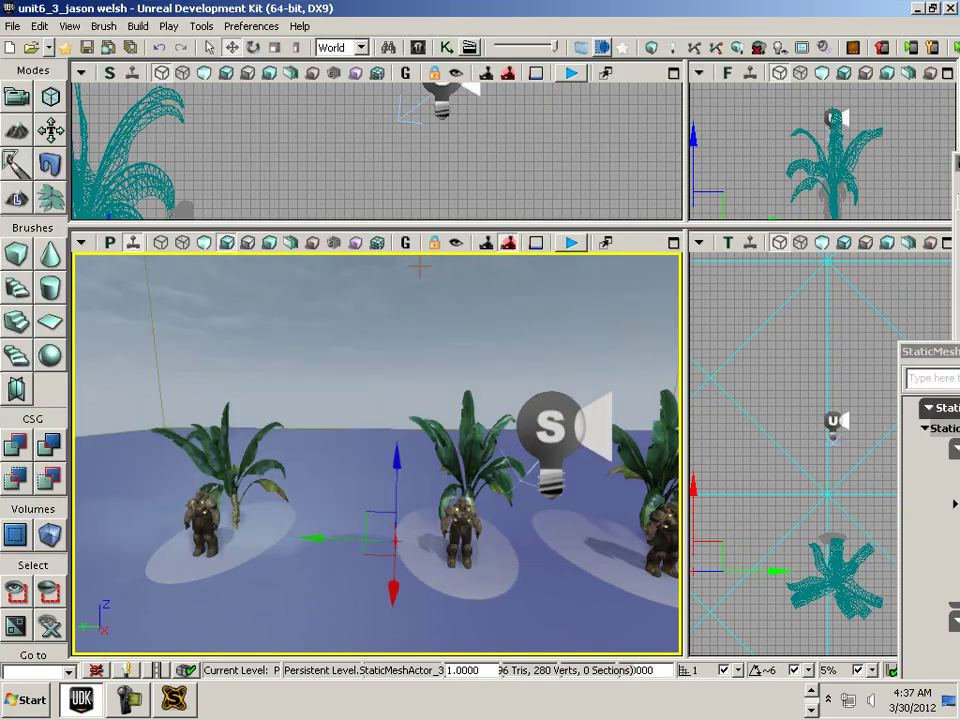